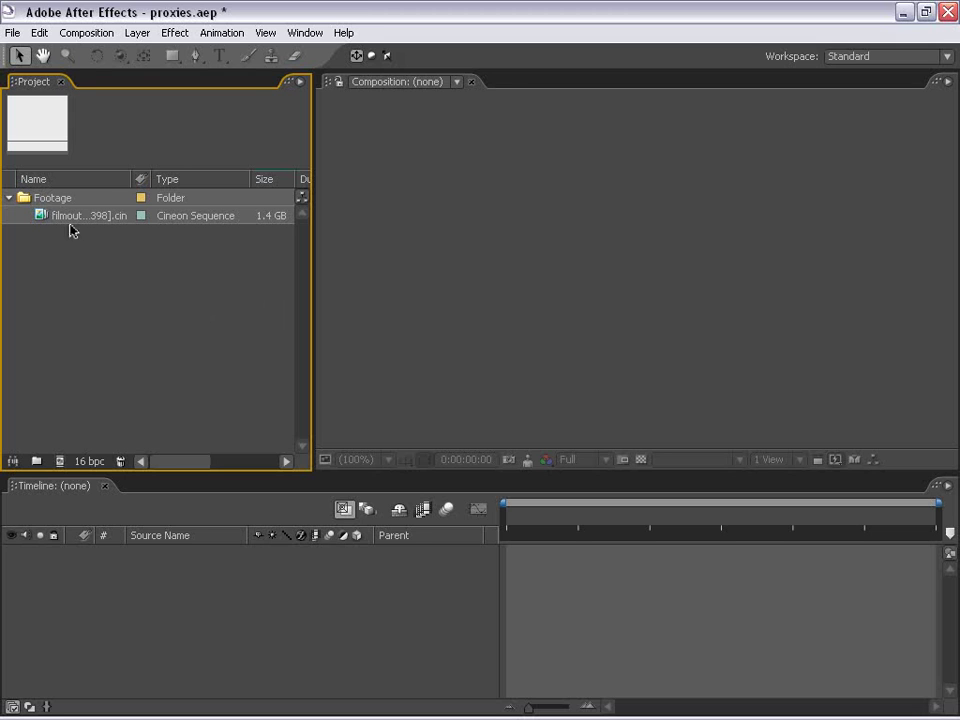
# Step: Drag the Cineon film sequence into the Composition panel to build comp 'filmout 2'
pyautogui.moveTo(58, 216); pyautogui.dragTo(476, 272)
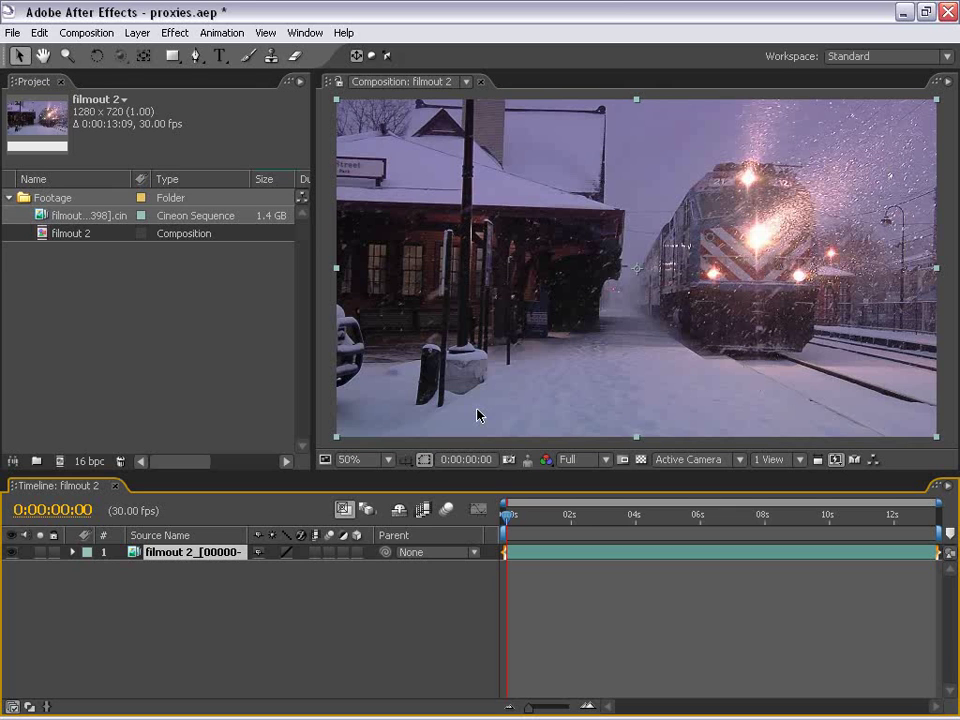
# Step: Widen the project Name column to show the footage file name, and view the comp at 100%
pyautogui.click(111, 291)
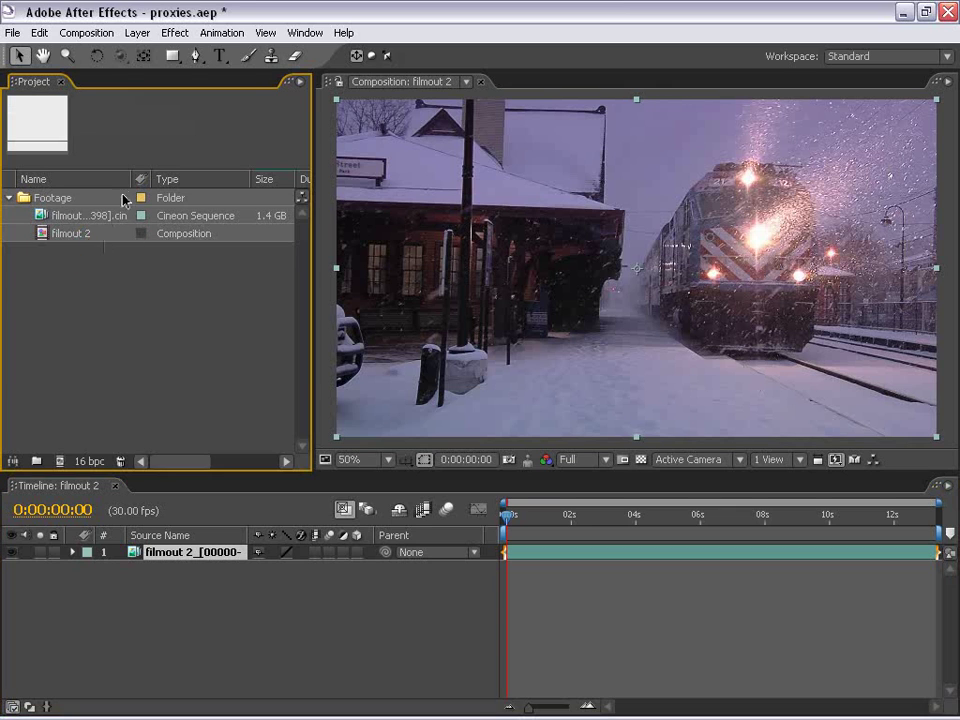
pyautogui.moveTo(133, 178); pyautogui.dragTo(160, 178)
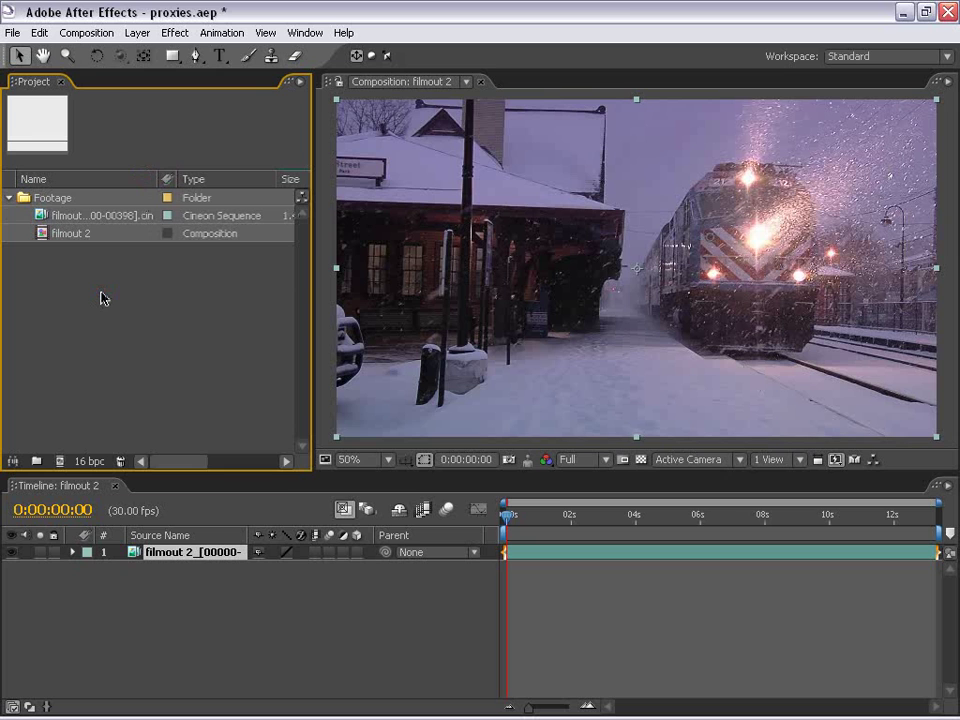
pyautogui.click(352, 460)
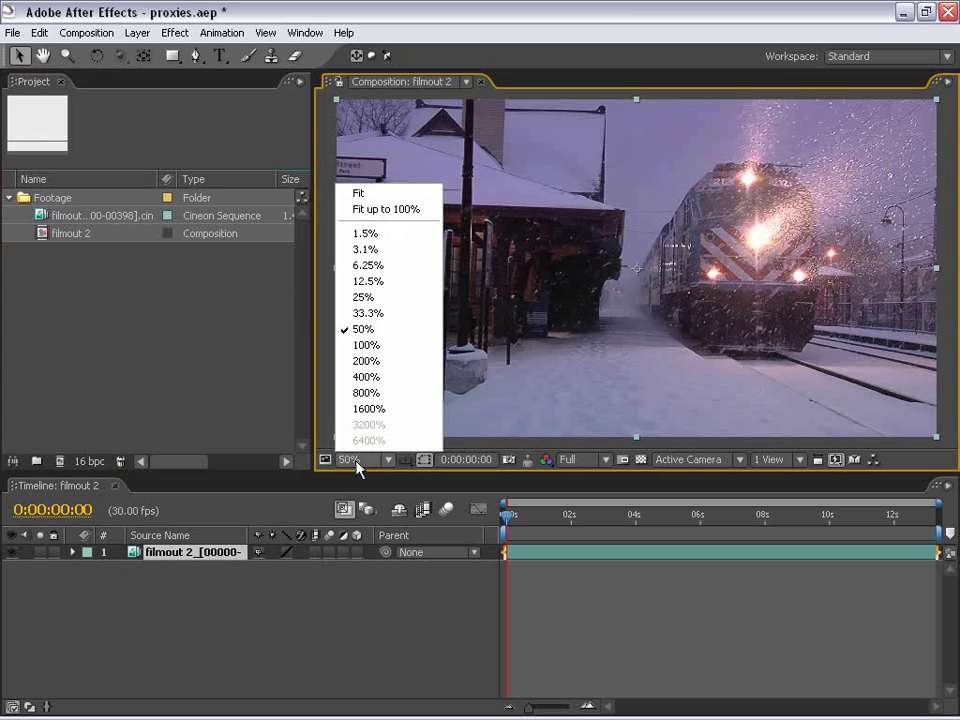
pyautogui.click(390, 346)
# Step: Maximize the viewer and zoom and pan across the footage, then return to 50% and the normal layout
pyautogui.press('`')
pyautogui.press('.')
pyautogui.moveTo(328, 414)
pyautogui.mouseDown()
pyautogui.moveTo(484, 321)
pyautogui.moveTo(555, 340)
pyautogui.mouseUp()
pyautogui.press(',')
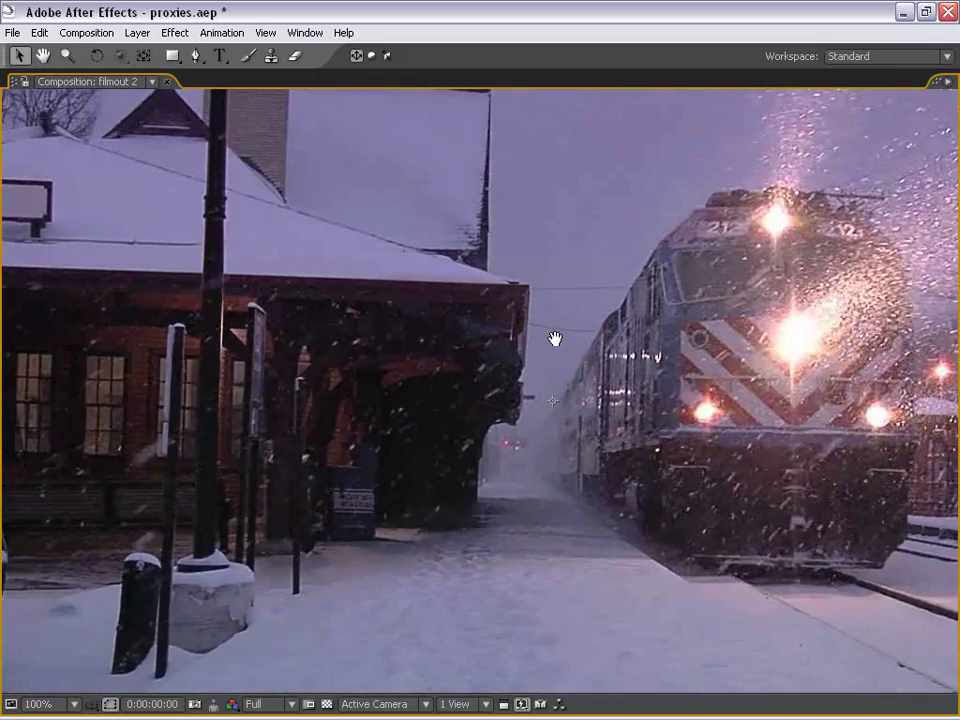
pyautogui.press(',')
pyautogui.press('`')
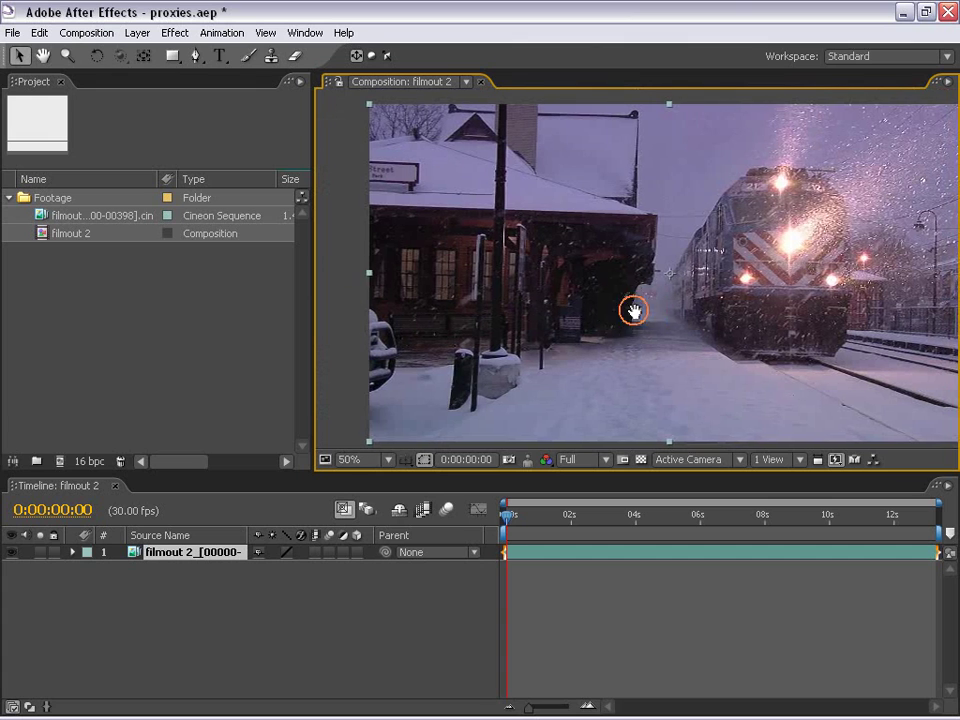
pyautogui.moveTo(634, 311); pyautogui.dragTo(602, 313)
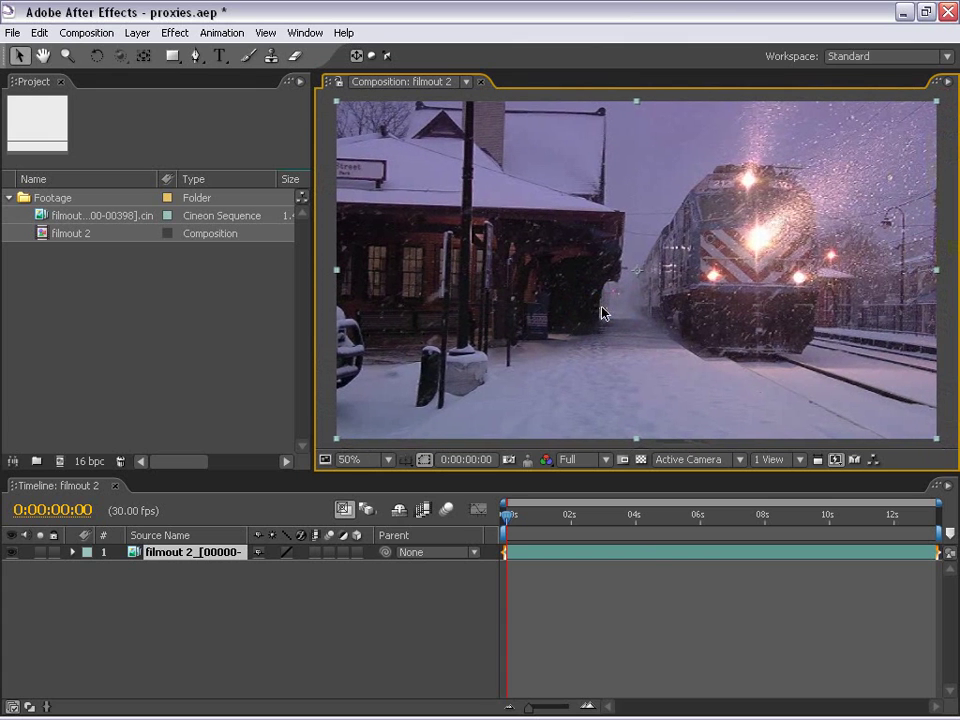
pyautogui.click(645, 608)
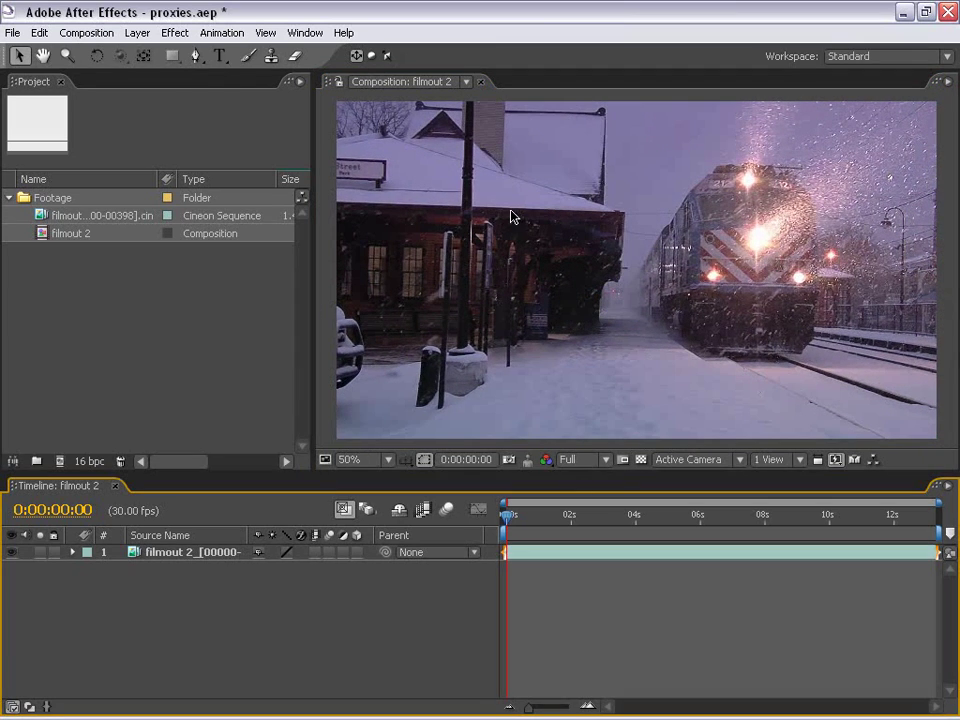
pyautogui.moveTo(573, 197); pyautogui.dragTo(566, 196)
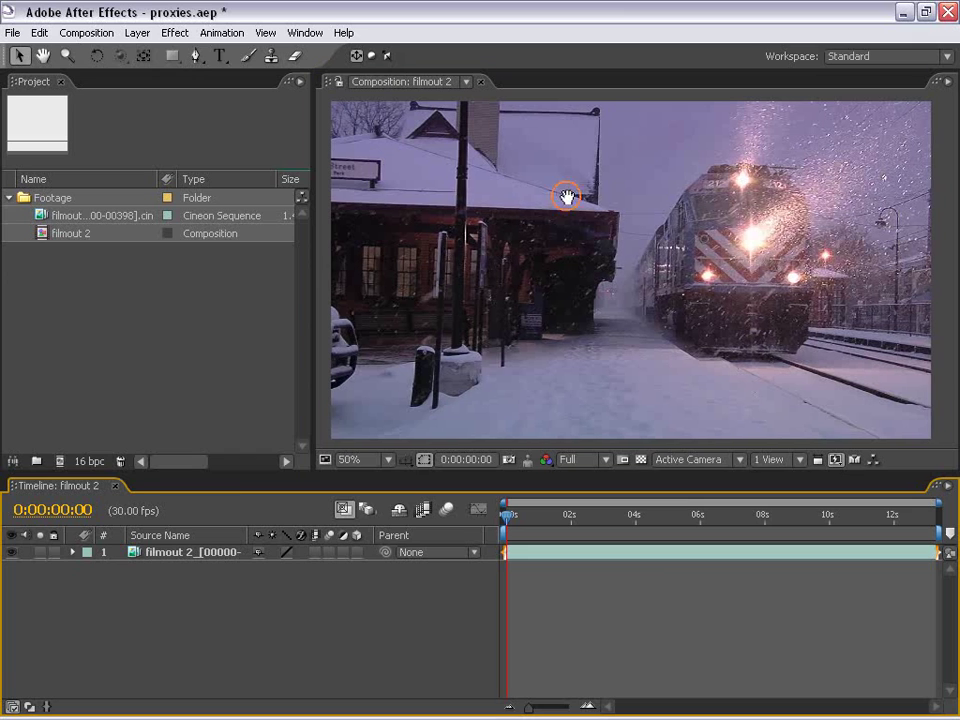
pyautogui.click(86, 32)
pyautogui.click(108, 78)
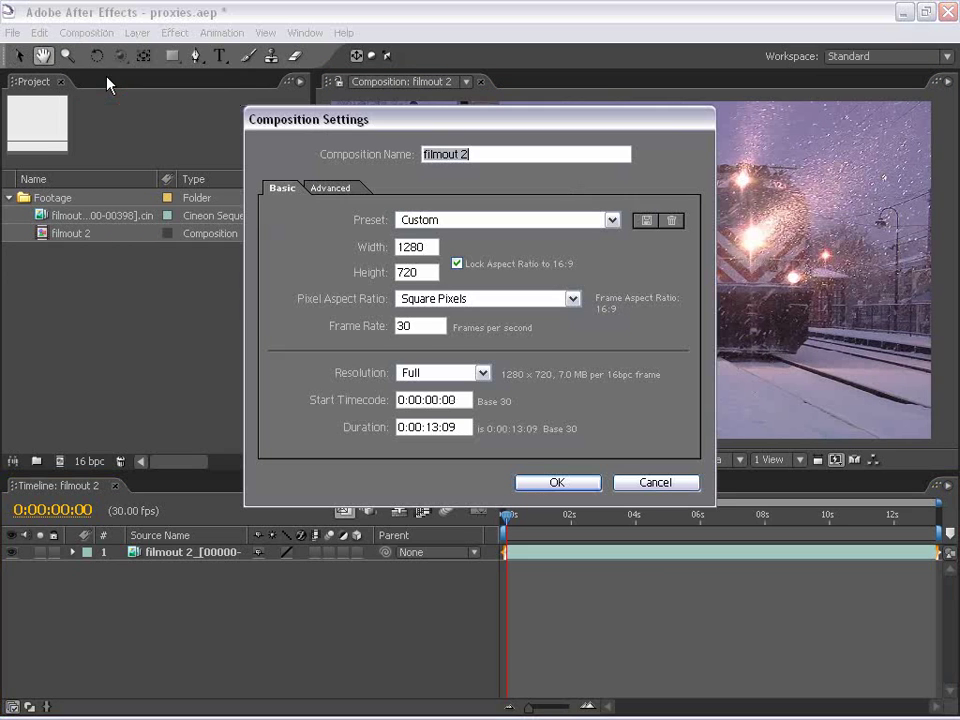
pyautogui.doubleClick(417, 247)
pyautogui.press('Tab')
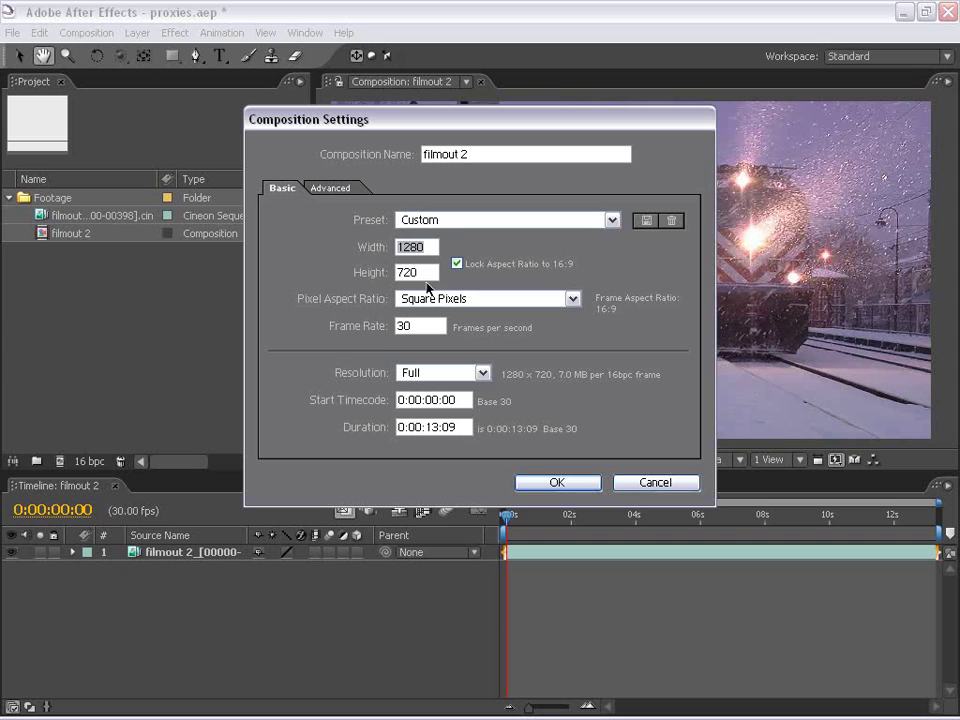
pyautogui.click(405, 220)
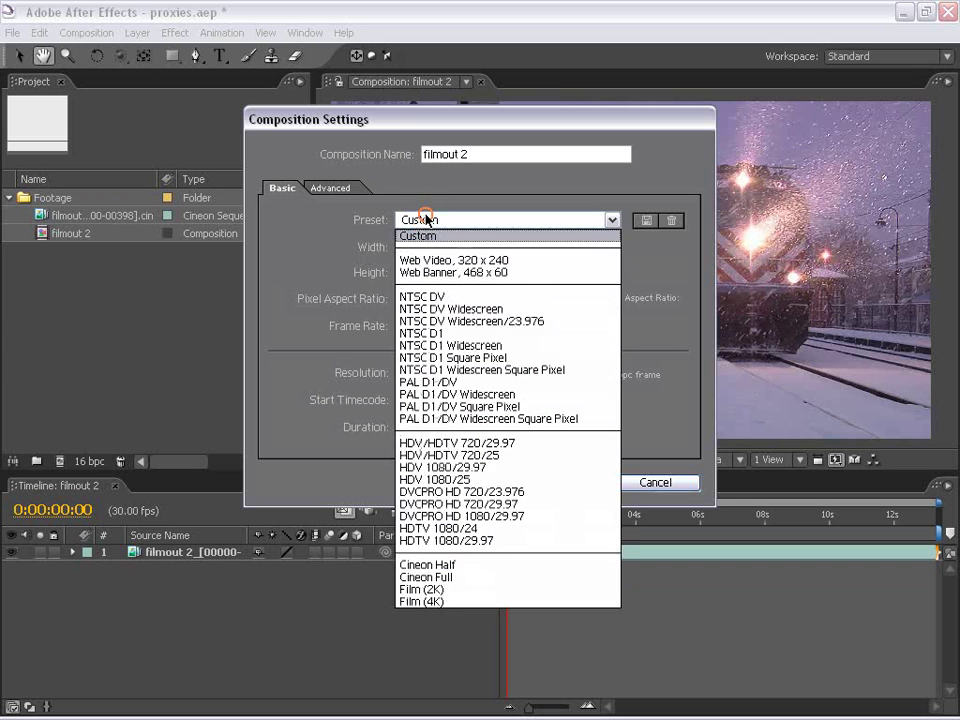
pyautogui.click(471, 530)
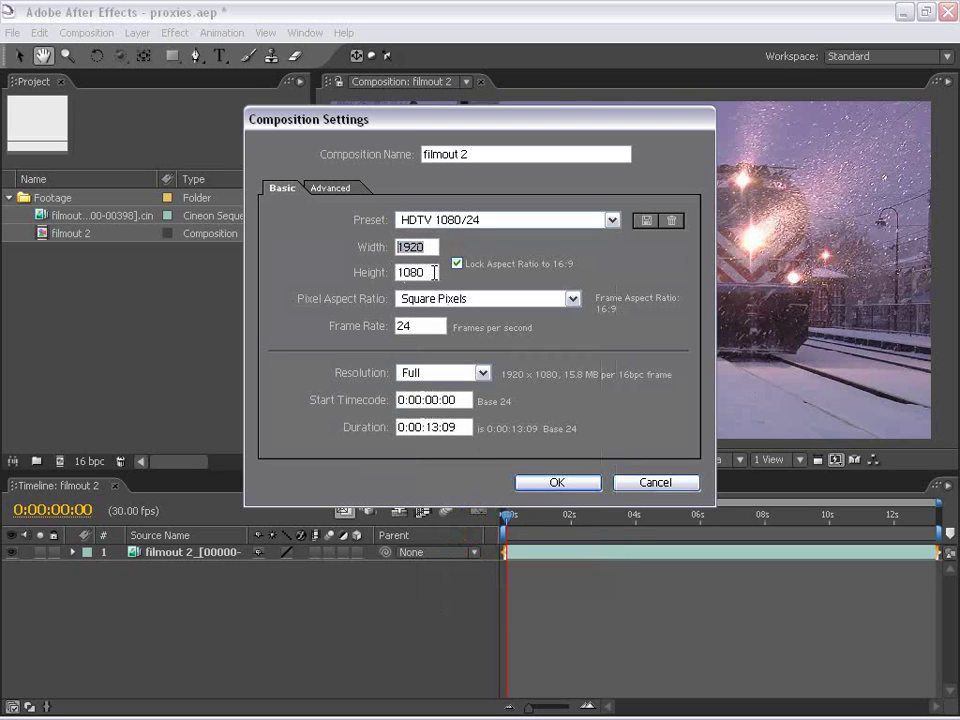
pyautogui.click(647, 483)
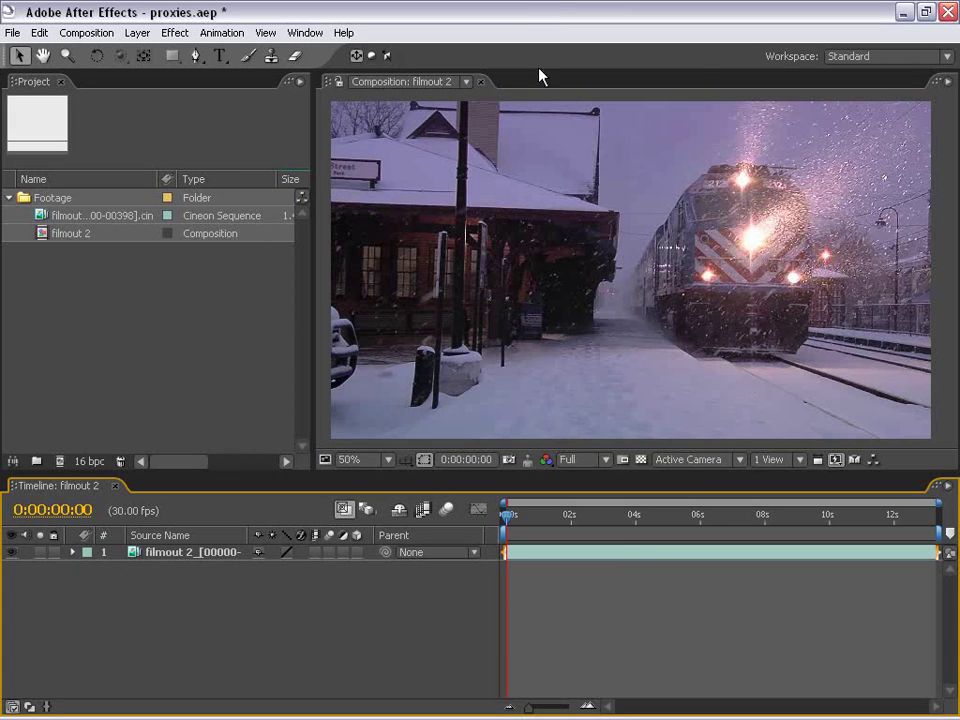
# Step: Set the filmout 2 preview resolution to Half and widen the project list
pyautogui.click(575, 459)
pyautogui.click(581, 494)
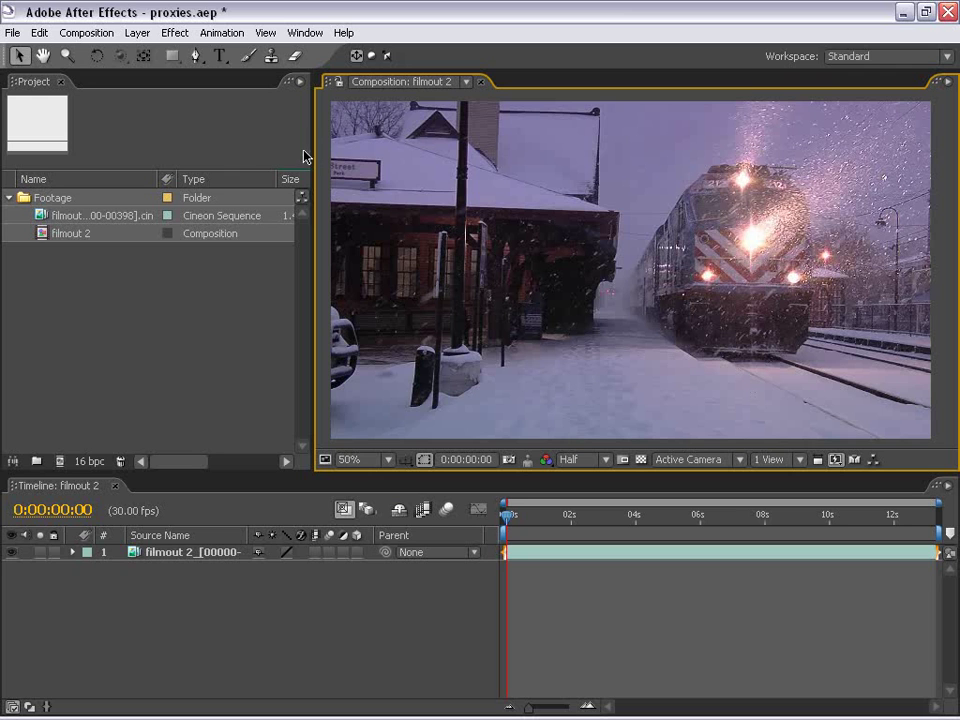
pyautogui.moveTo(311, 146); pyautogui.dragTo(378, 144)
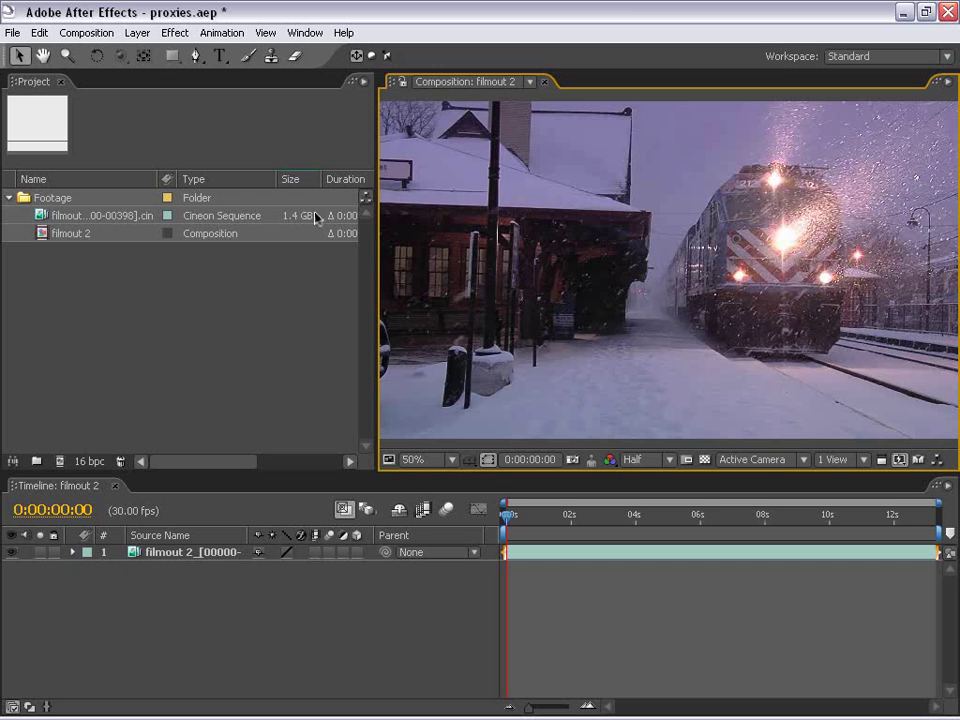
# Step: Inspect the Cineon source footage in its own viewer through to its last frame, then close it
pyautogui.doubleClick(40, 216)
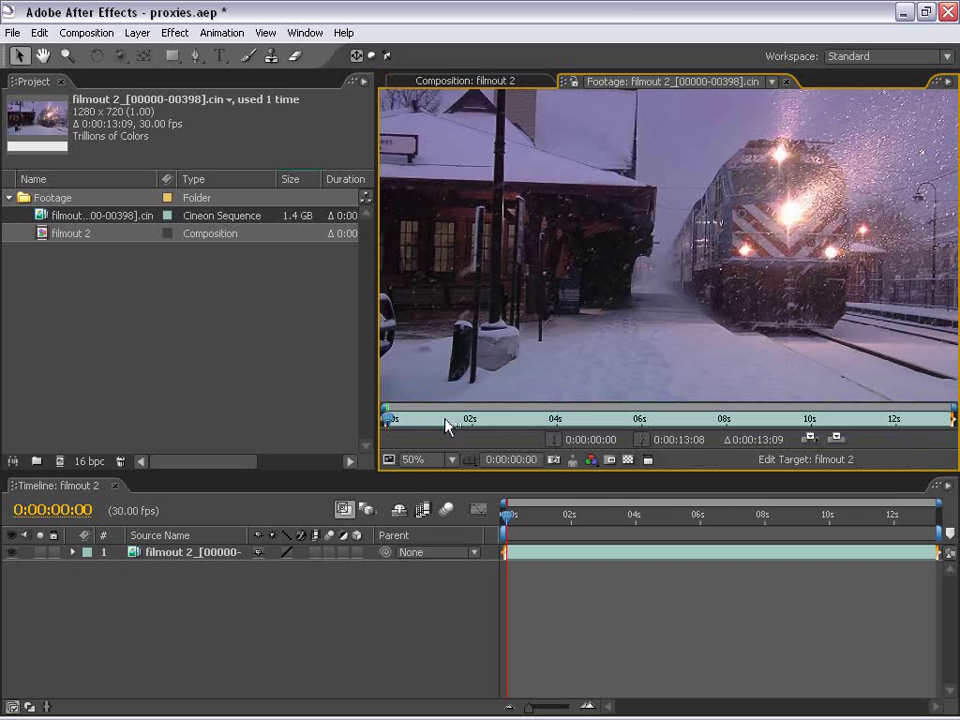
pyautogui.moveTo(460, 423); pyautogui.dragTo(953, 423)
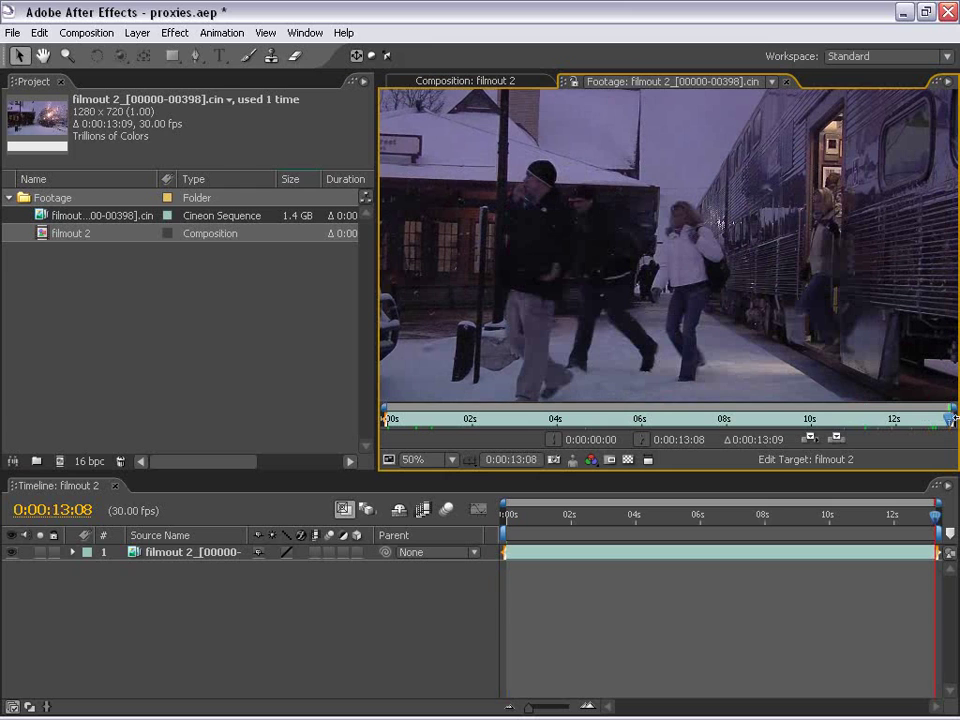
pyautogui.click(786, 81)
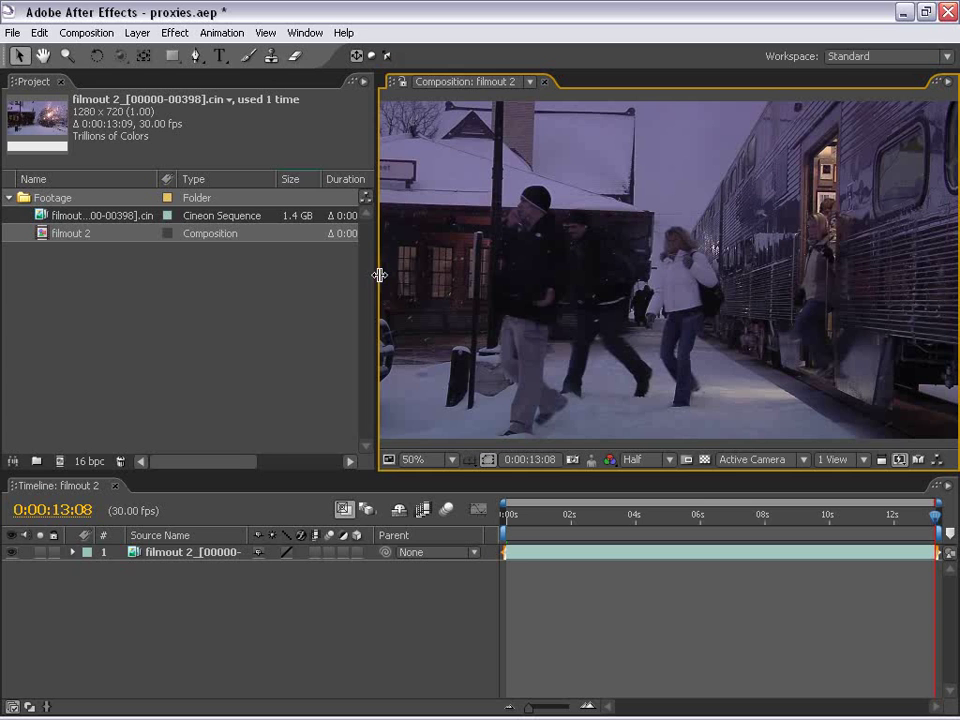
# Step: Play the filmout 2 comp from near the start and select its footage layer
pyautogui.moveTo(379, 274); pyautogui.dragTo(308, 274)
pyautogui.click(526, 516)
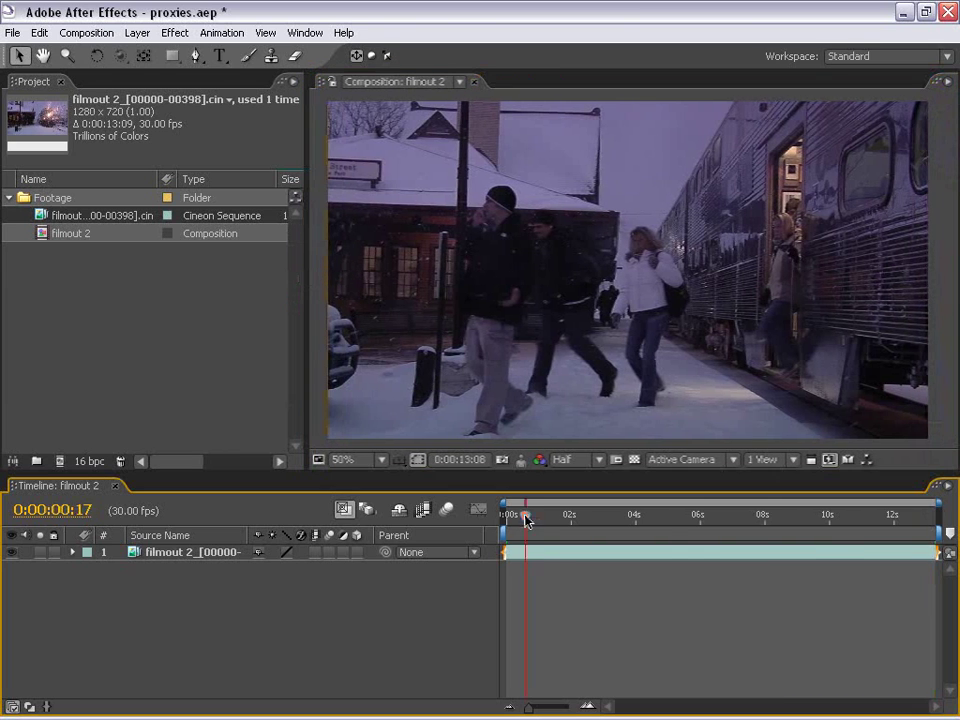
pyautogui.press('space')
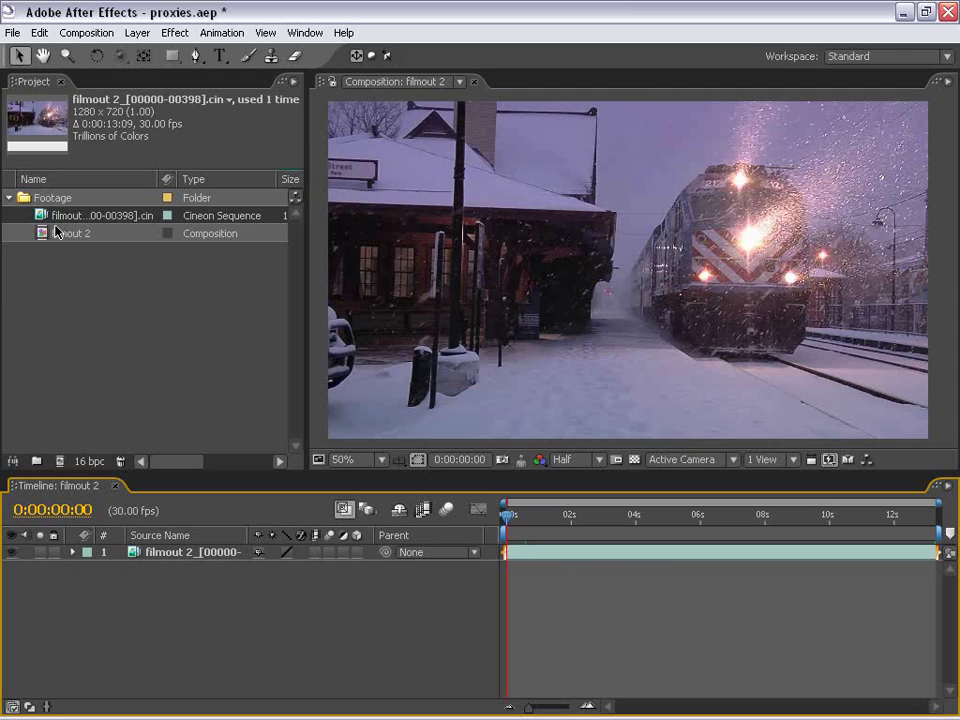
pyautogui.click(407, 150)
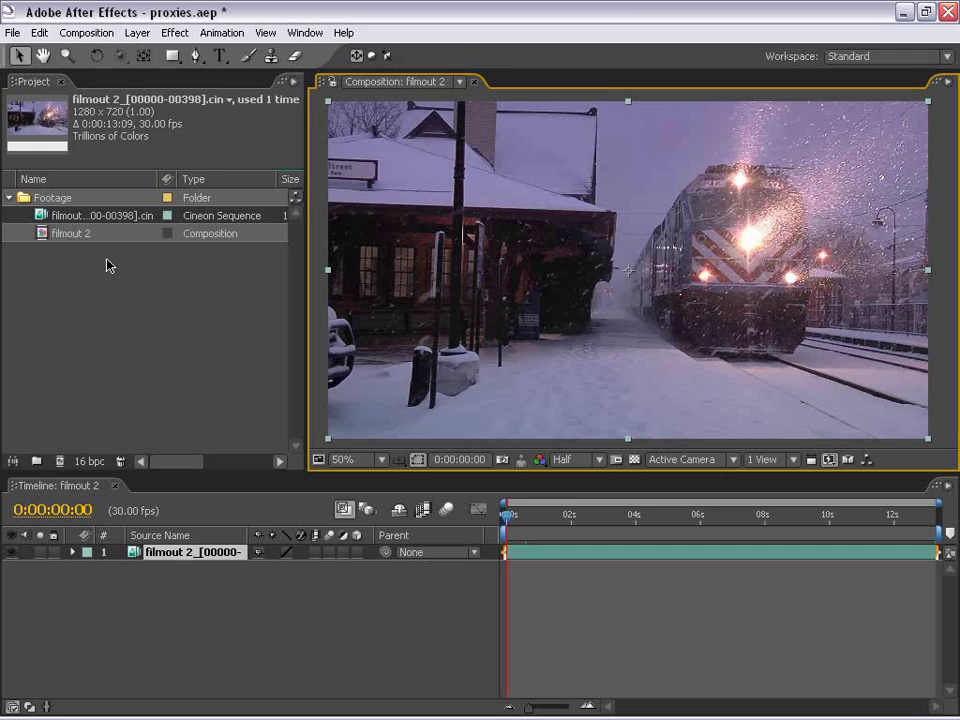
# Step: Create a movie proxy of the Cineon footage, queuing filmout 3 in the Render Queue
pyautogui.click(240, 307)
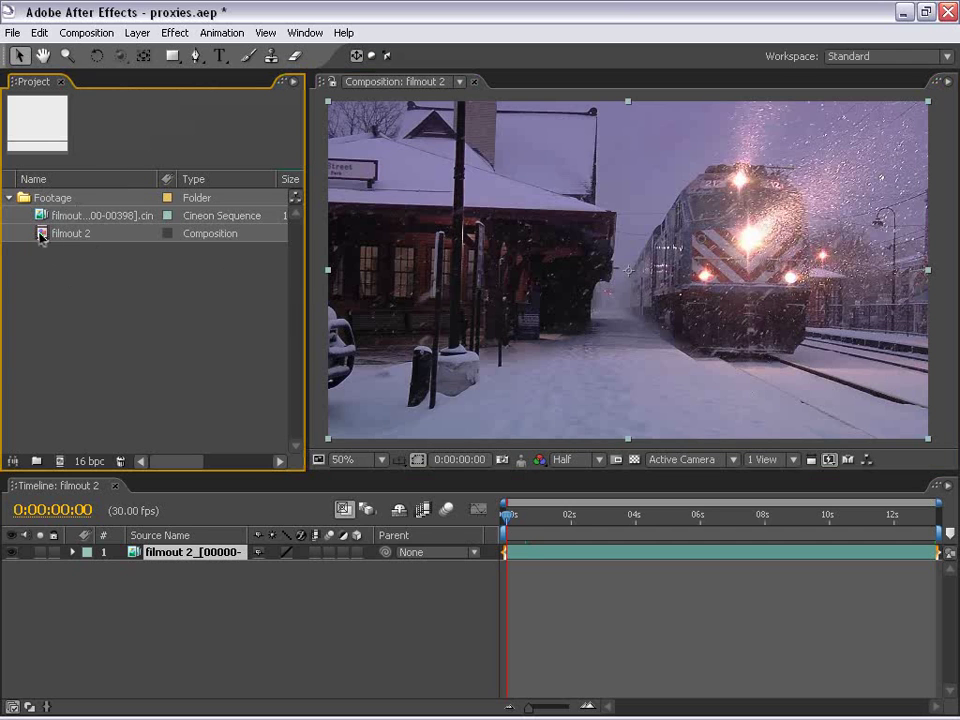
pyautogui.click(77, 222)
pyautogui.rightClick(77, 222)
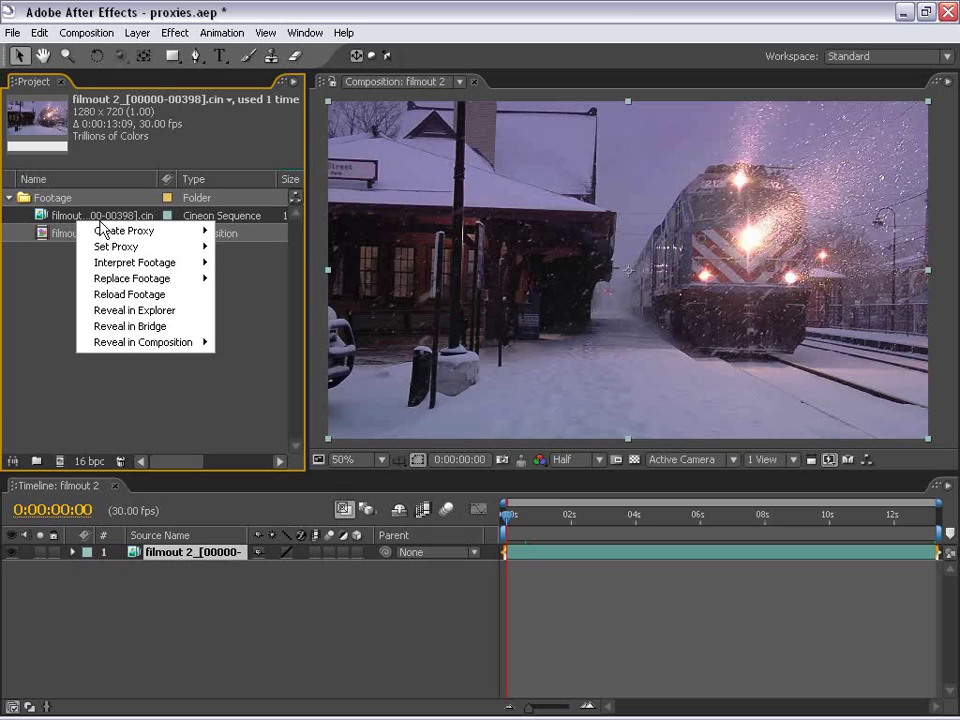
pyautogui.moveTo(124, 231)
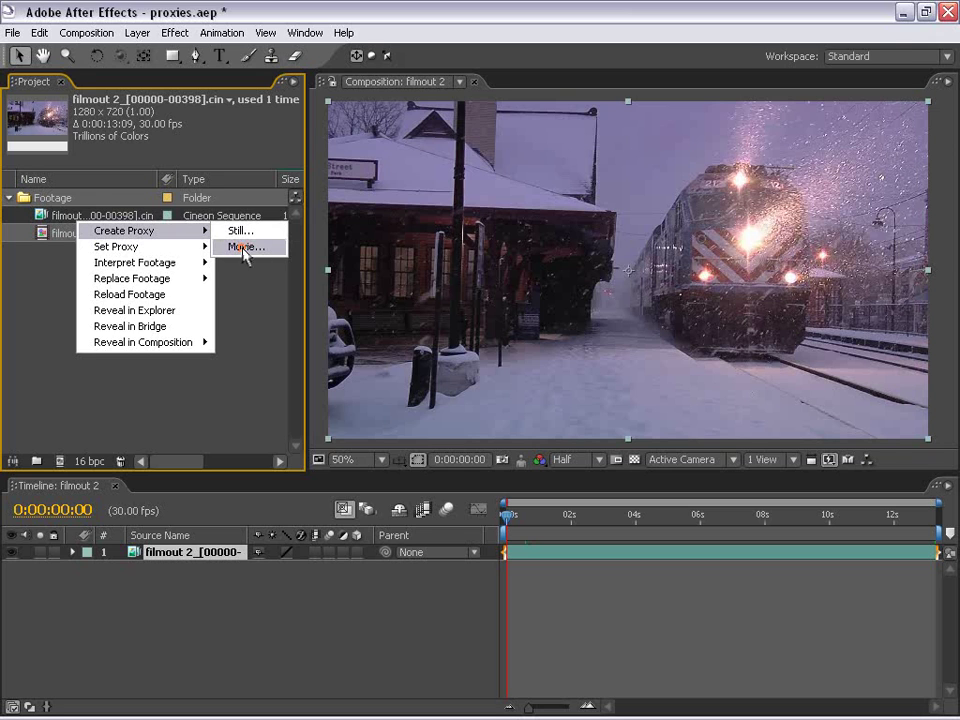
pyautogui.click(240, 247)
pyautogui.moveTo(273, 147); pyautogui.dragTo(280, 131)
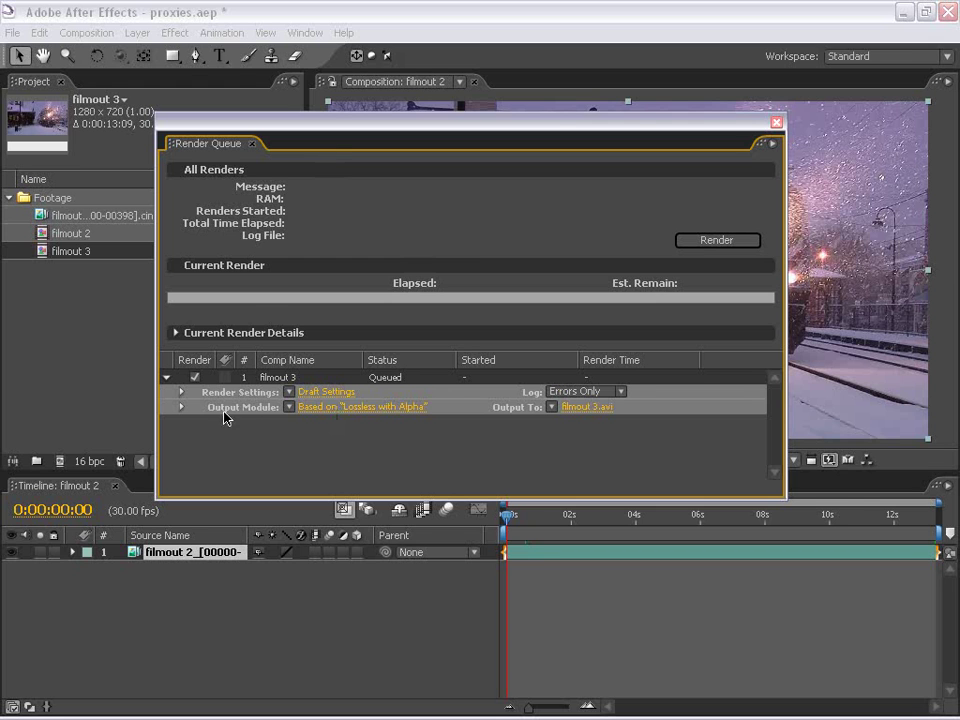
# Step: Set the proxy output to QuickTime Movie with Photo - JPEG compression at quality 93
pyautogui.click(332, 407)
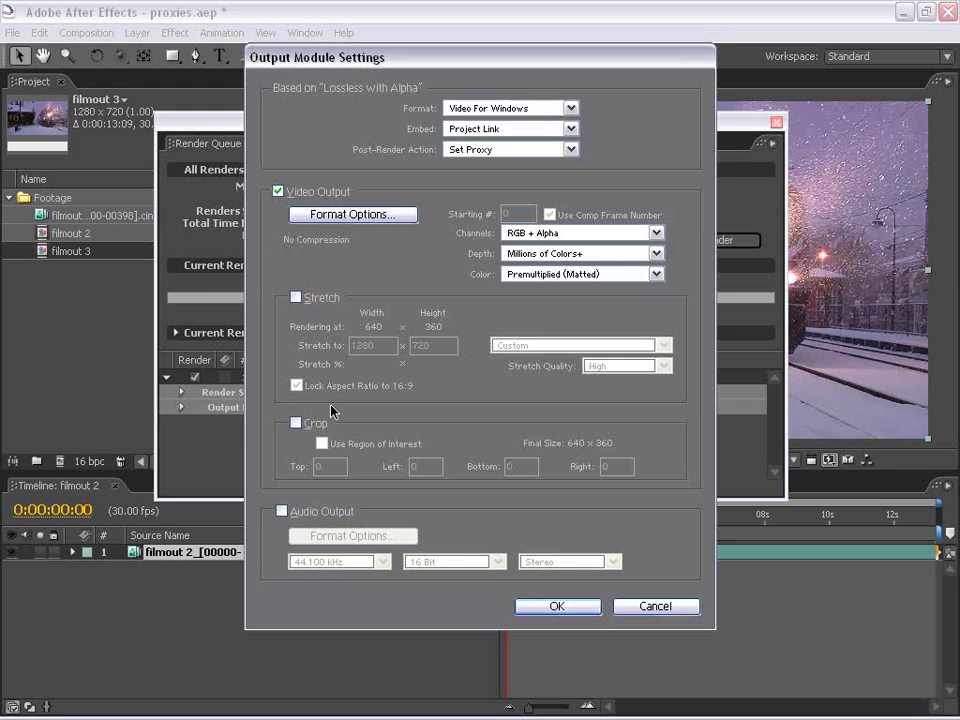
pyautogui.moveTo(332, 57); pyautogui.dragTo(368, 70)
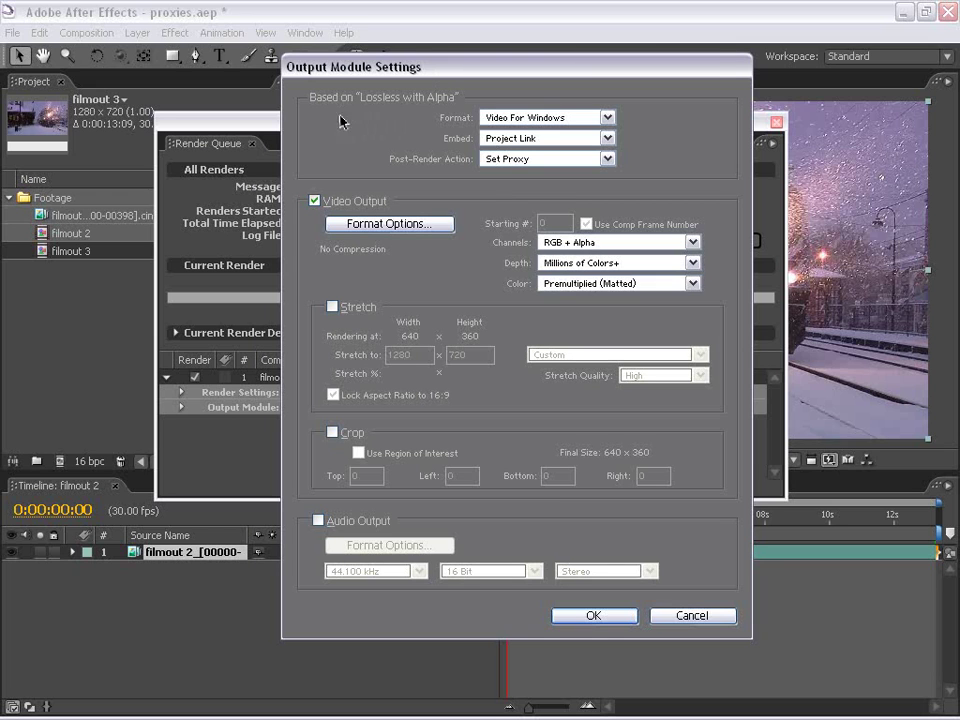
pyautogui.click(545, 117)
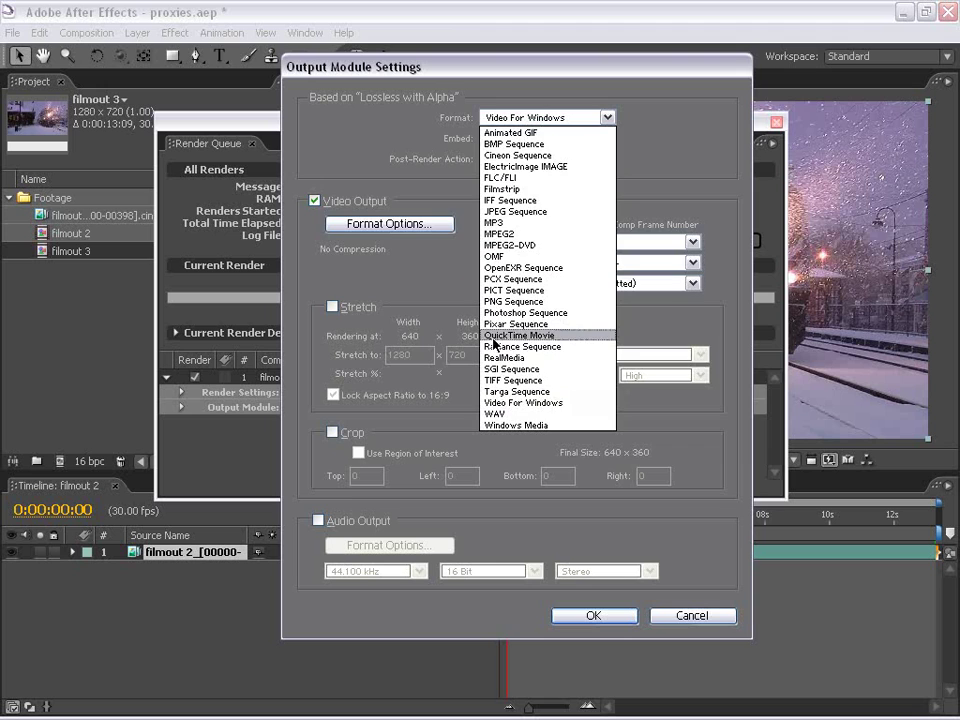
pyautogui.click(520, 335)
pyautogui.click(403, 101)
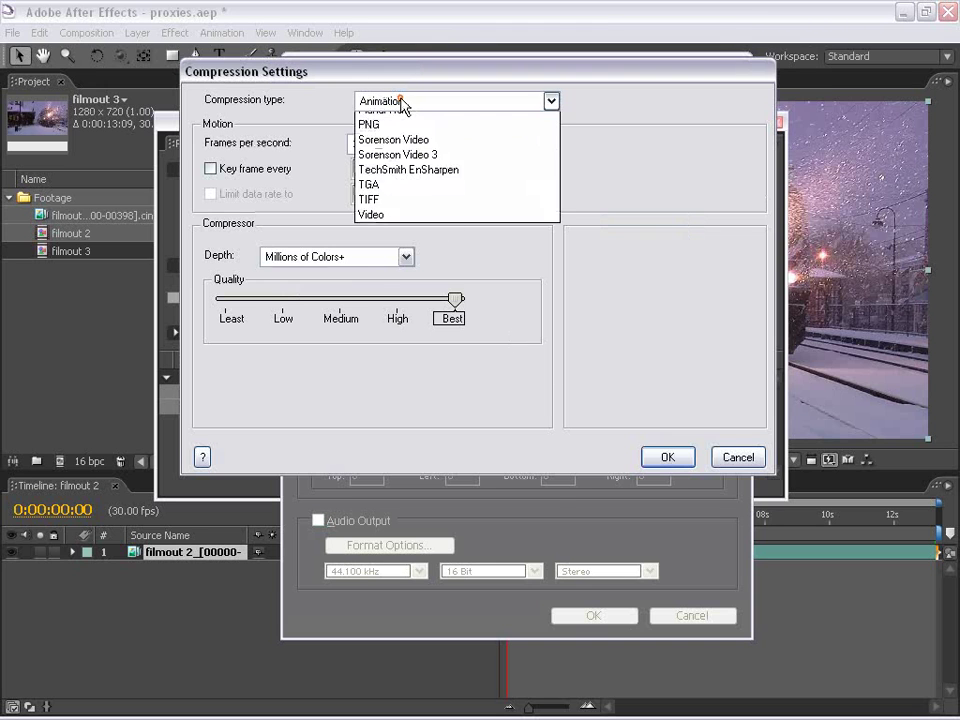
pyautogui.click(391, 378)
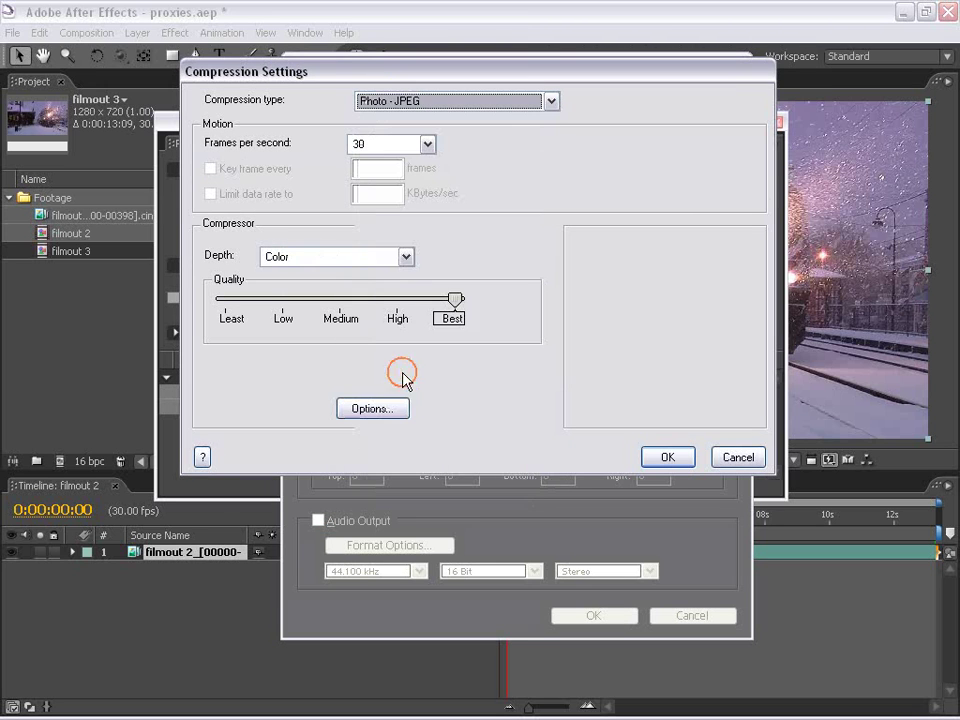
pyautogui.moveTo(452, 300); pyautogui.dragTo(438, 302)
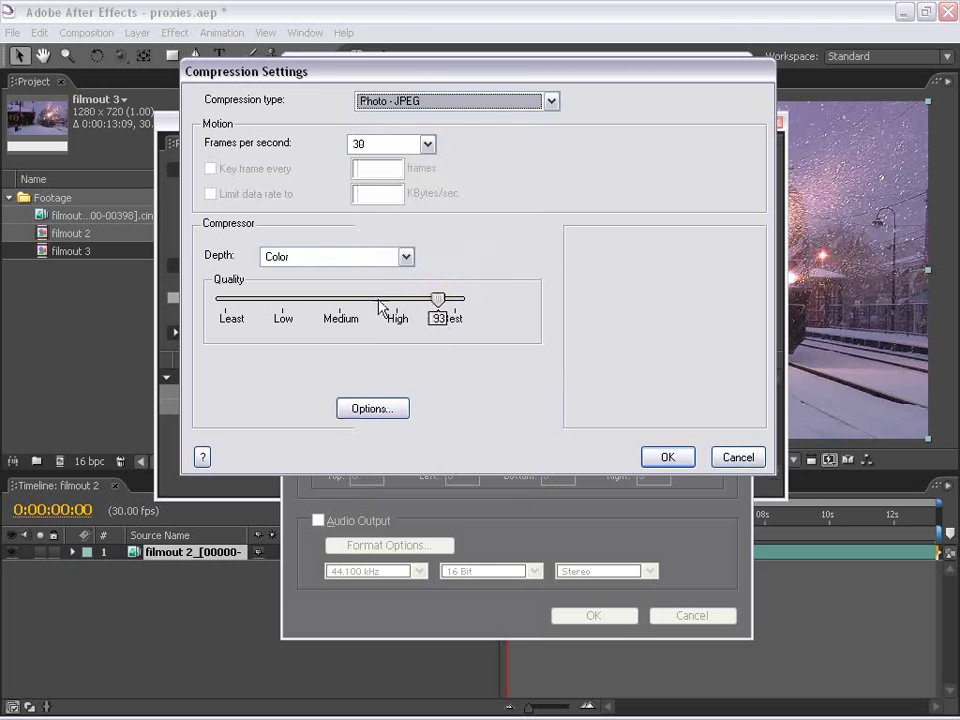
pyautogui.click(666, 457)
# Step: Turn off audio output and confirm the output module settings
pyautogui.click(318, 520)
pyautogui.click(320, 522)
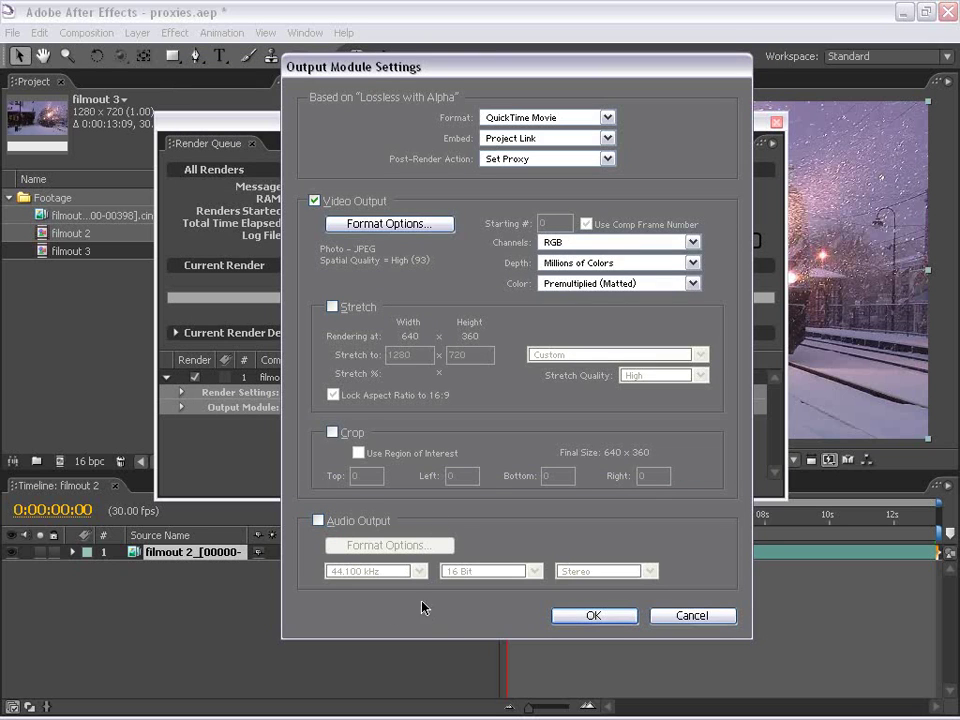
pyautogui.click(593, 617)
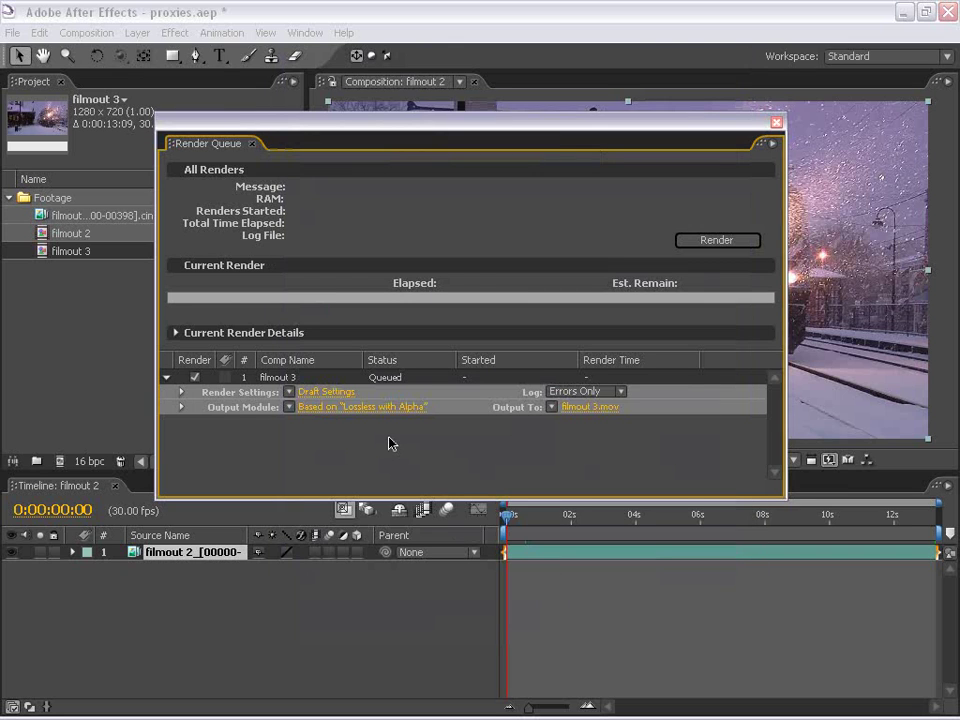
# Step: Render the filmout 3 proxy until Done, check the Cineon footage details, and close the Render Queue
pyautogui.click(720, 242)
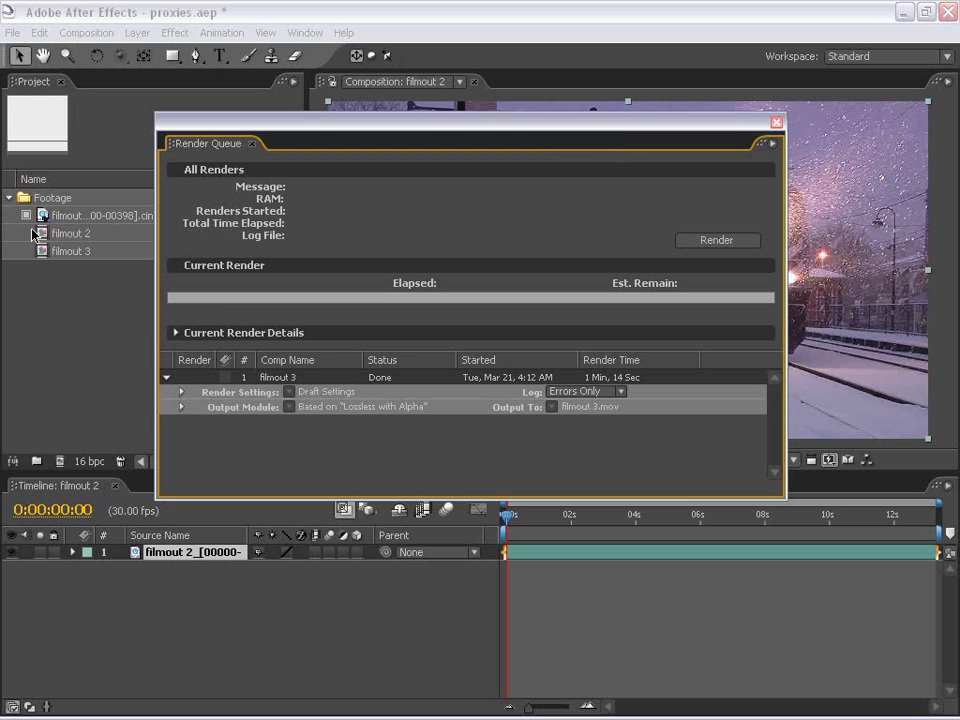
pyautogui.click(66, 220)
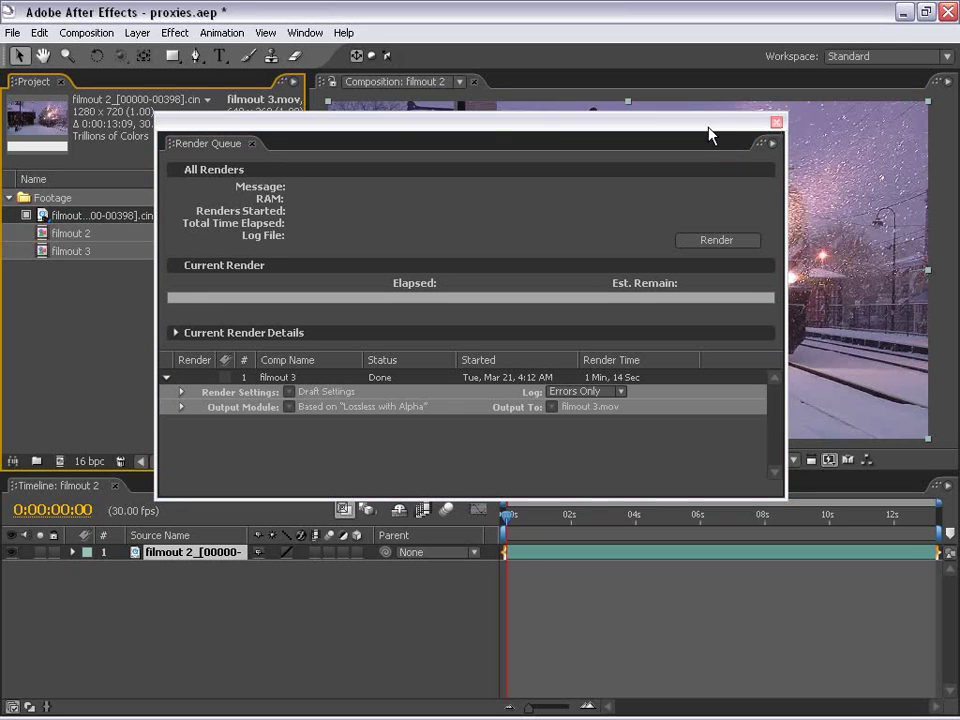
pyautogui.moveTo(712, 122); pyautogui.dragTo(705, 122)
pyautogui.click(769, 122)
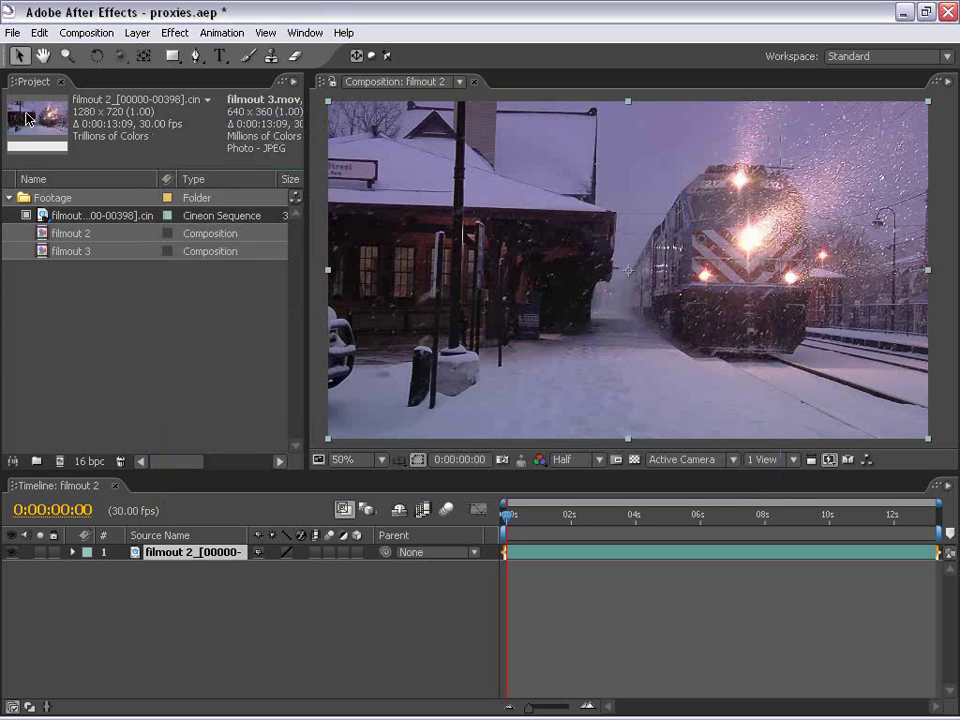
# Step: Enable the Cineon footage's JPEG proxy so it lists at 33.9 MB instead of 1.4 GB
pyautogui.click(184, 328)
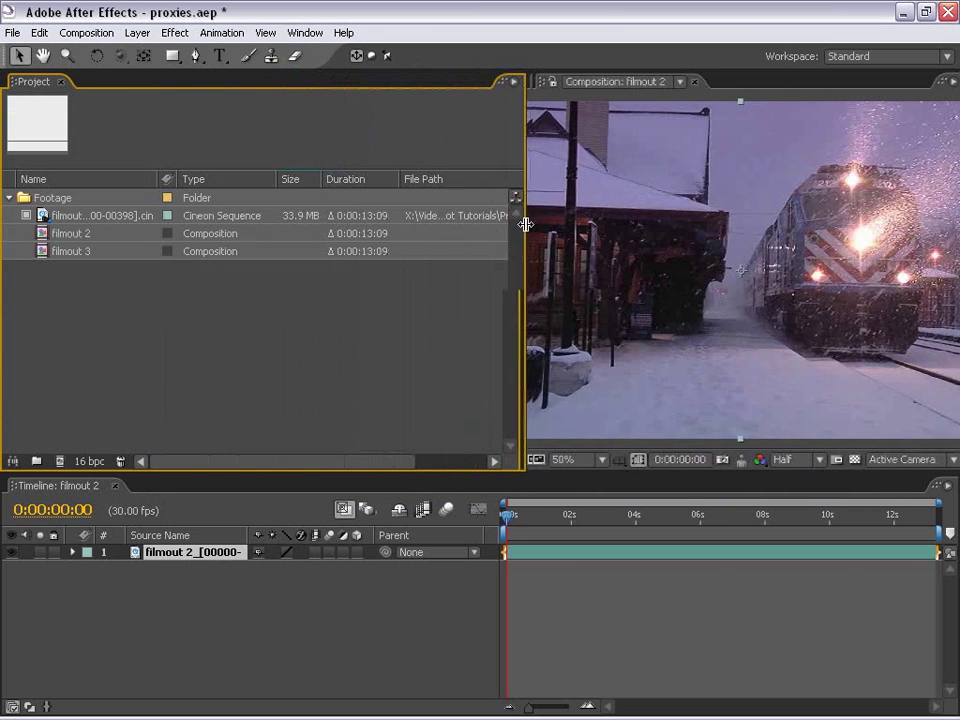
pyautogui.moveTo(525, 224); pyautogui.dragTo(565, 226)
pyautogui.click(50, 217)
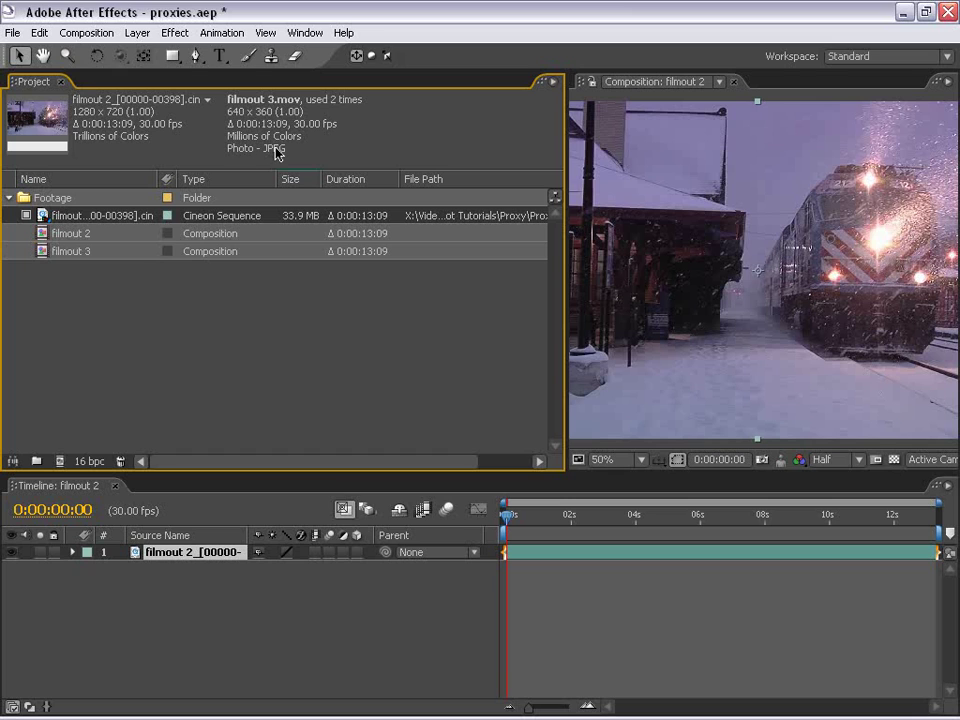
pyautogui.click(27, 296)
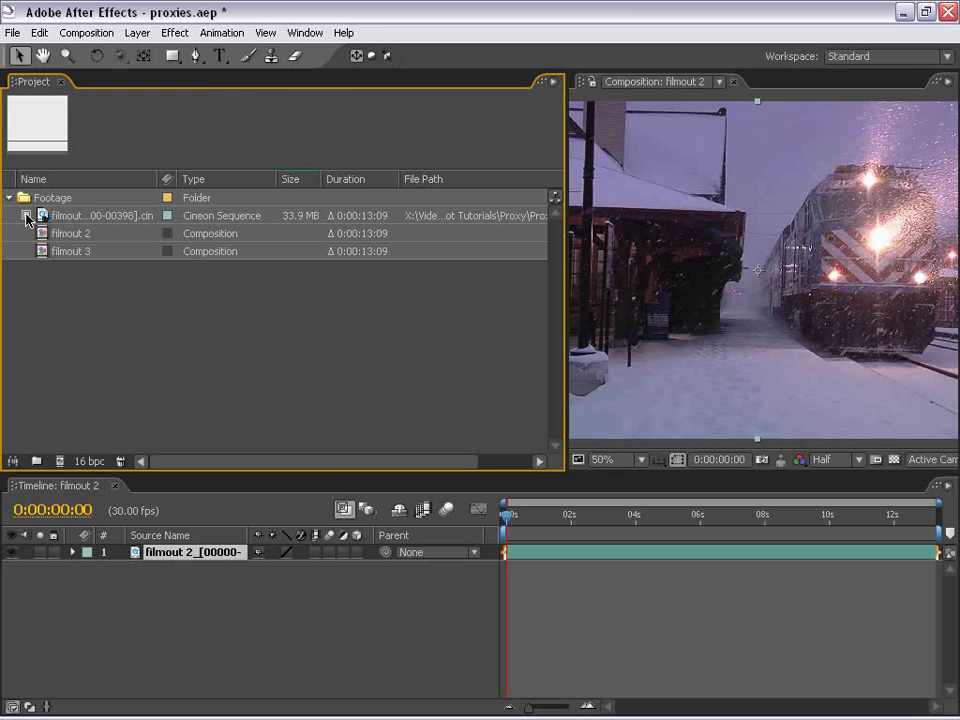
pyautogui.click(72, 217)
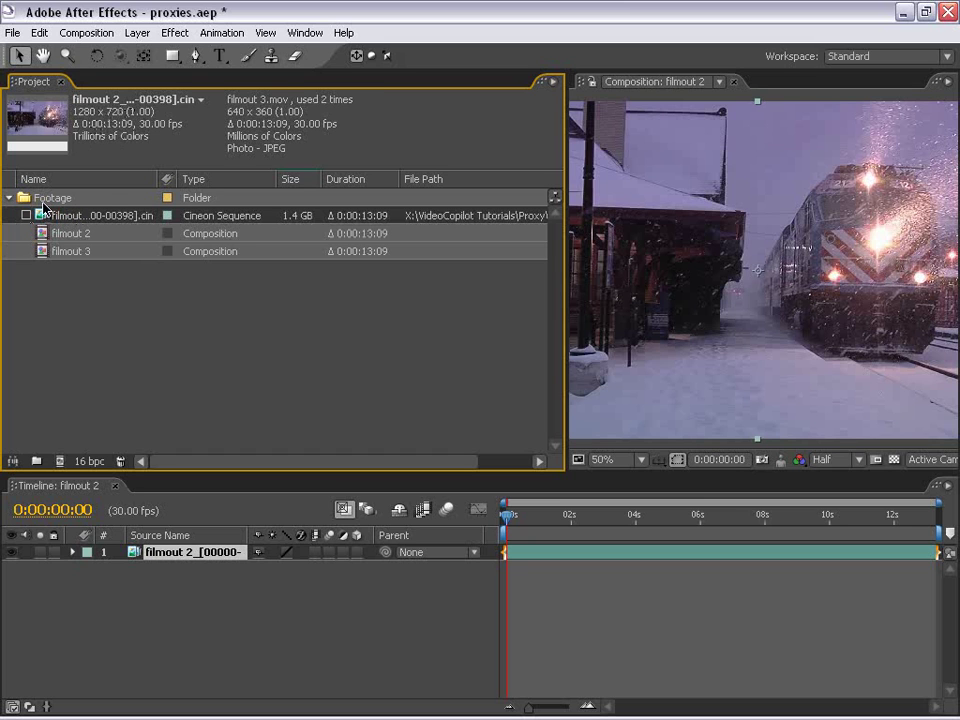
pyautogui.click(26, 215)
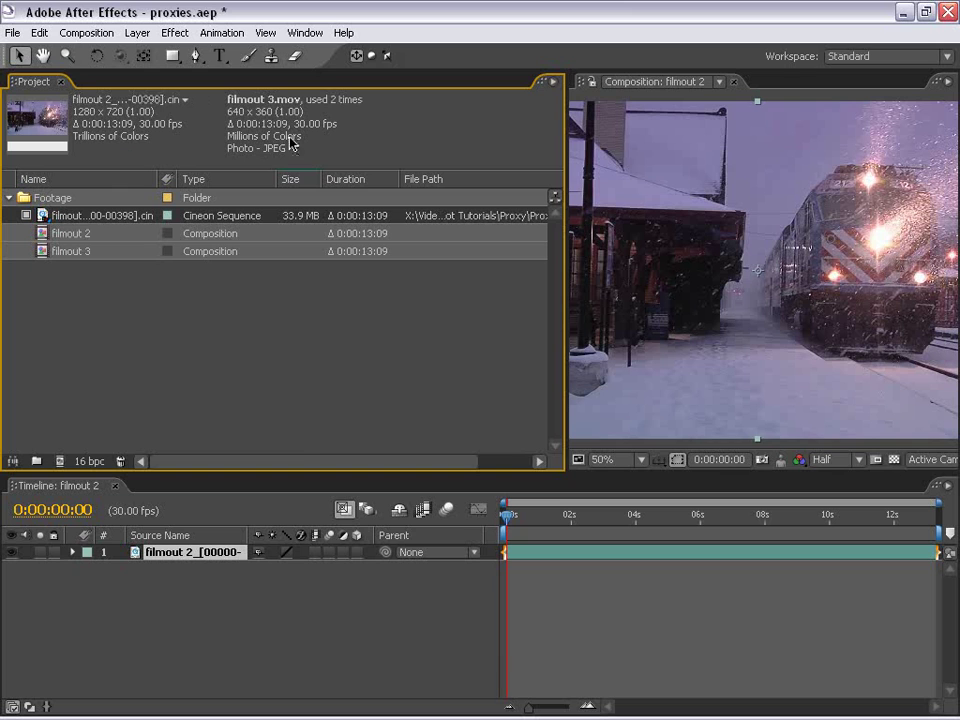
pyautogui.moveTo(566, 250); pyautogui.dragTo(345, 305)
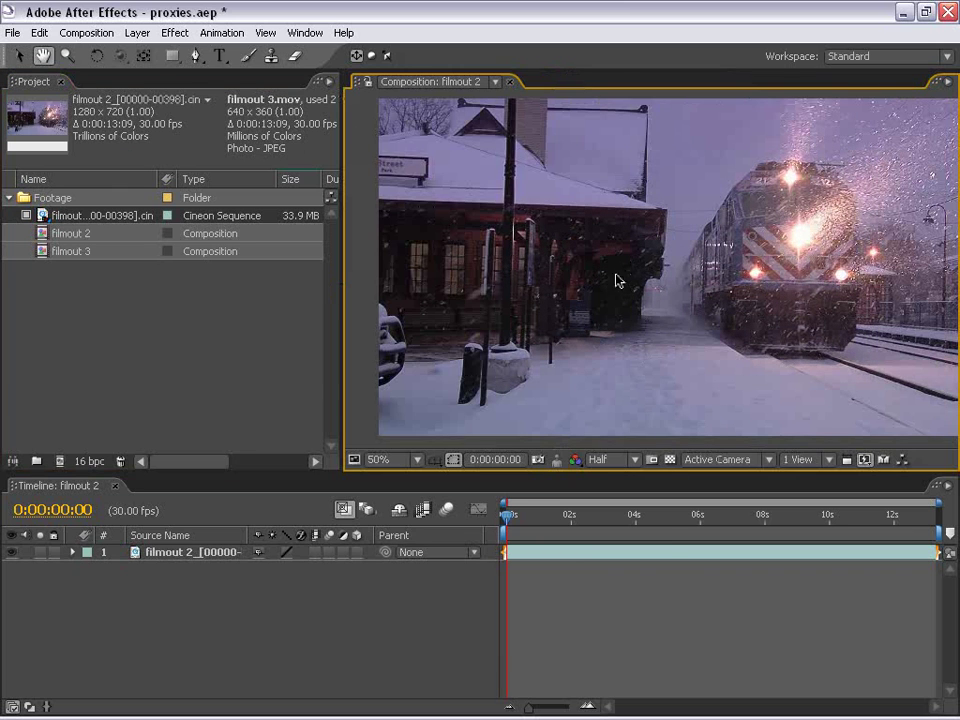
# Step: Preview the comp at Full resolution, zoomed in and panned to the train
pyautogui.click(604, 469)
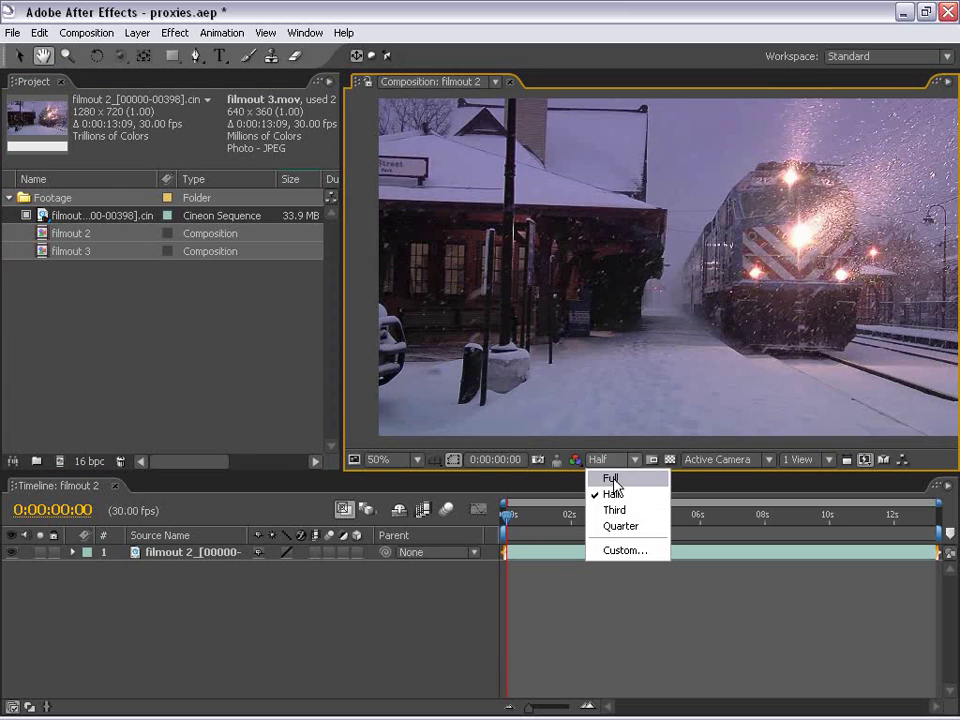
pyautogui.click(606, 477)
pyautogui.scroll(2, 621, 285)
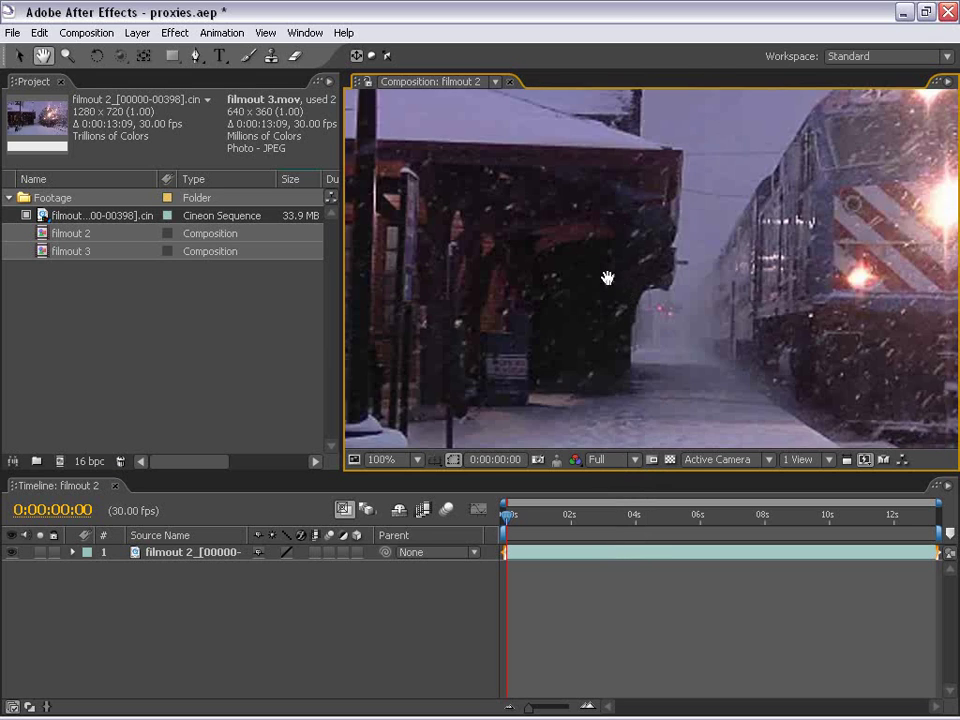
pyautogui.moveTo(606, 276); pyautogui.dragTo(659, 297)
pyautogui.moveTo(645, 351); pyautogui.dragTo(634, 317)
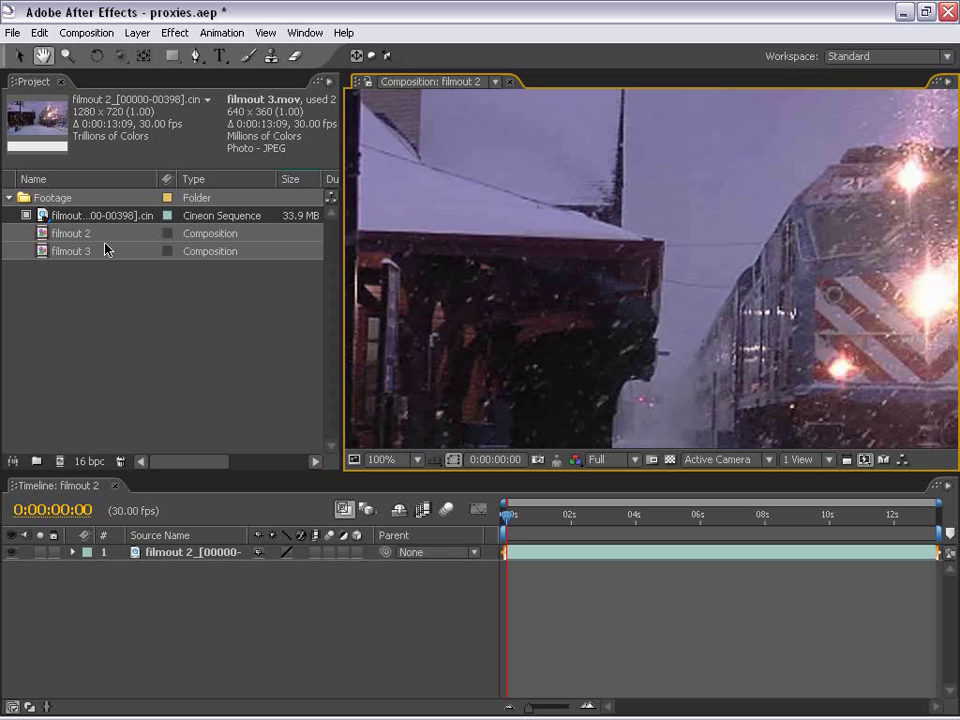
pyautogui.moveTo(789, 268); pyautogui.dragTo(675, 272)
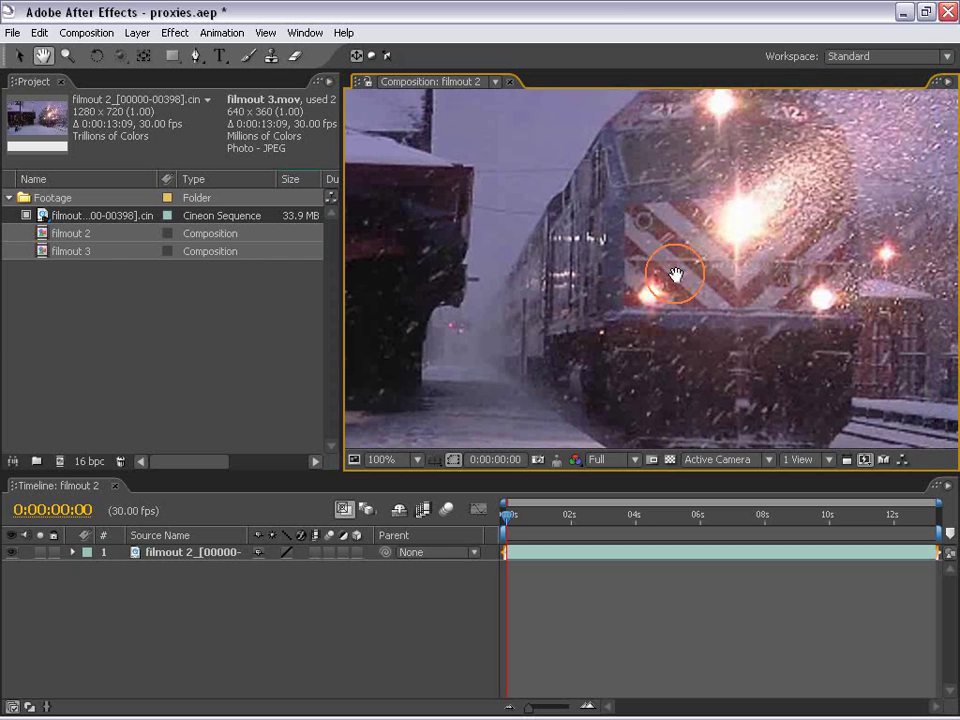
pyautogui.moveTo(612, 276); pyautogui.dragTo(646, 279)
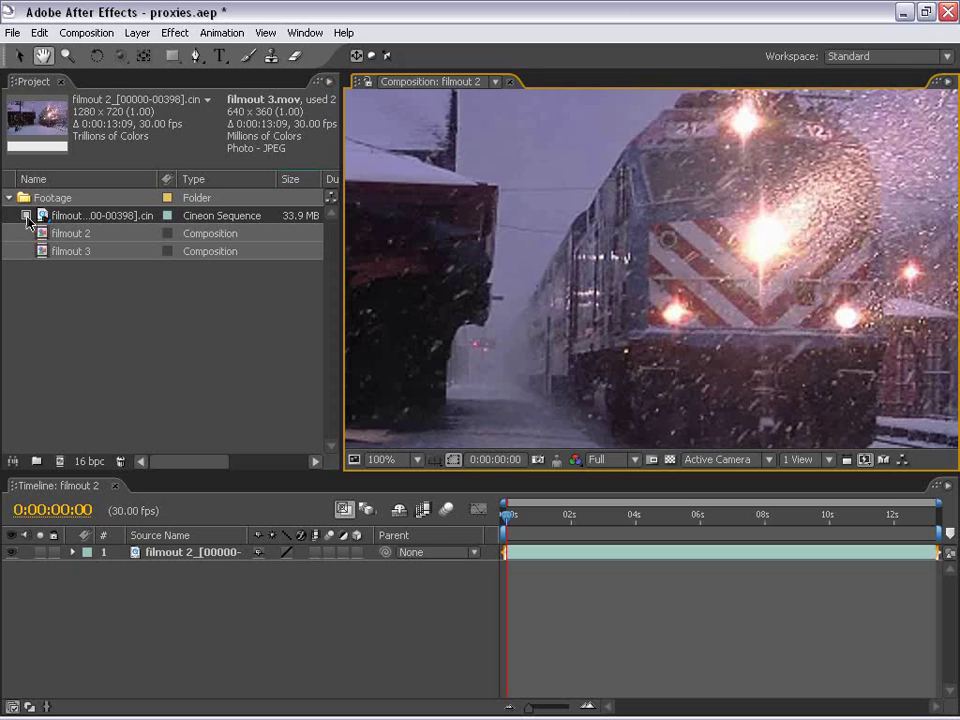
# Step: Toggle the Cineon proxy off to compare with the full-res source, then back on
pyautogui.click(26, 216)
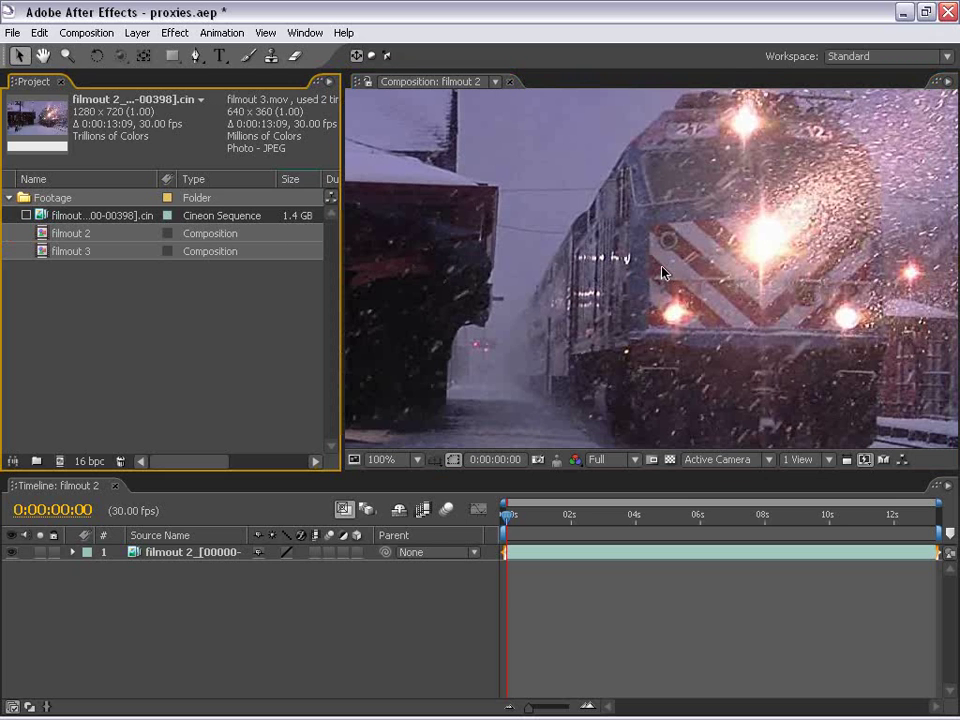
pyautogui.moveTo(806, 250); pyautogui.dragTo(696, 266)
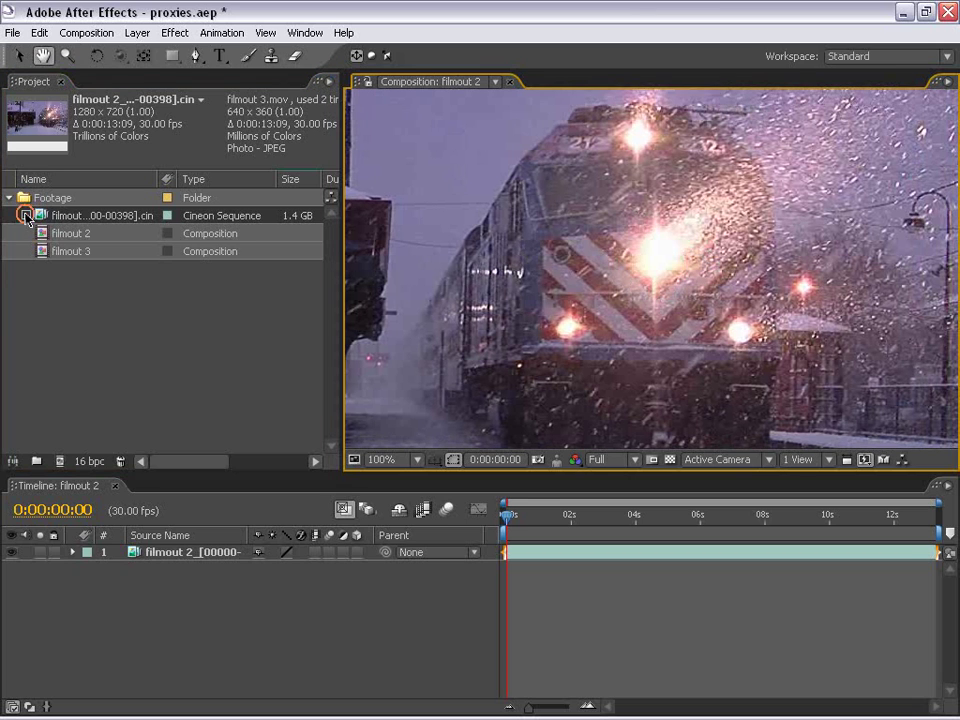
pyautogui.click(26, 216)
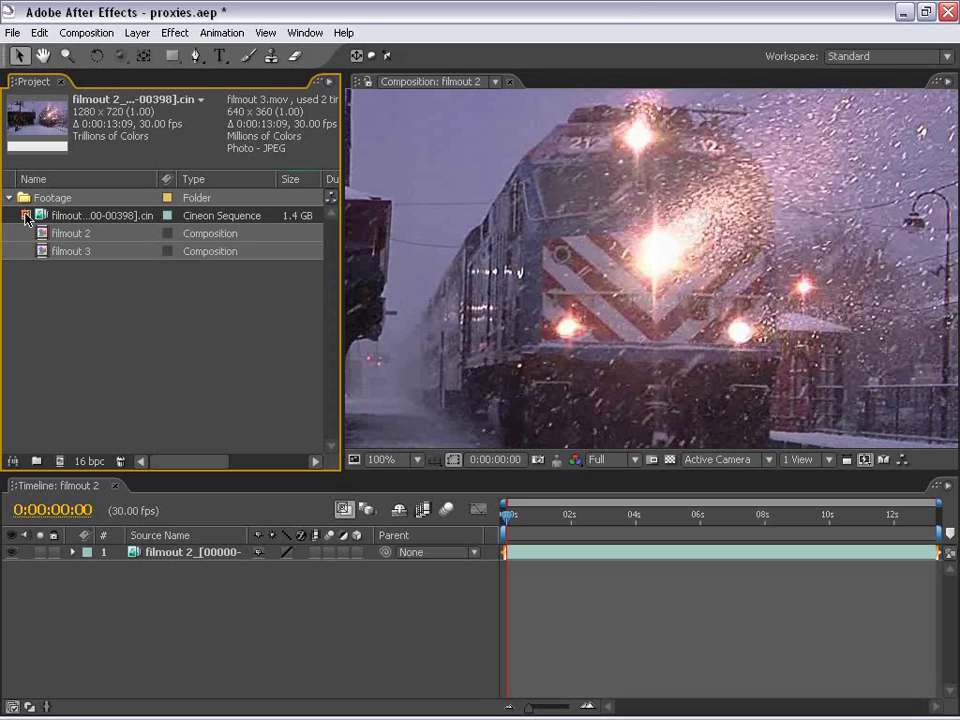
pyautogui.click(26, 216)
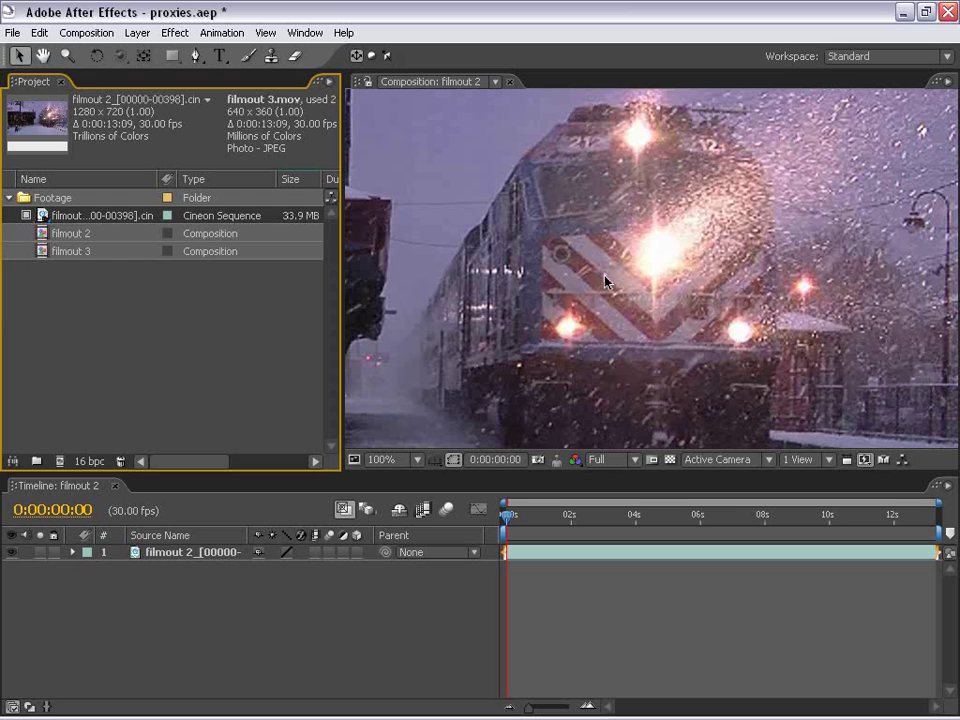
pyautogui.press(',')
pyautogui.press(',')
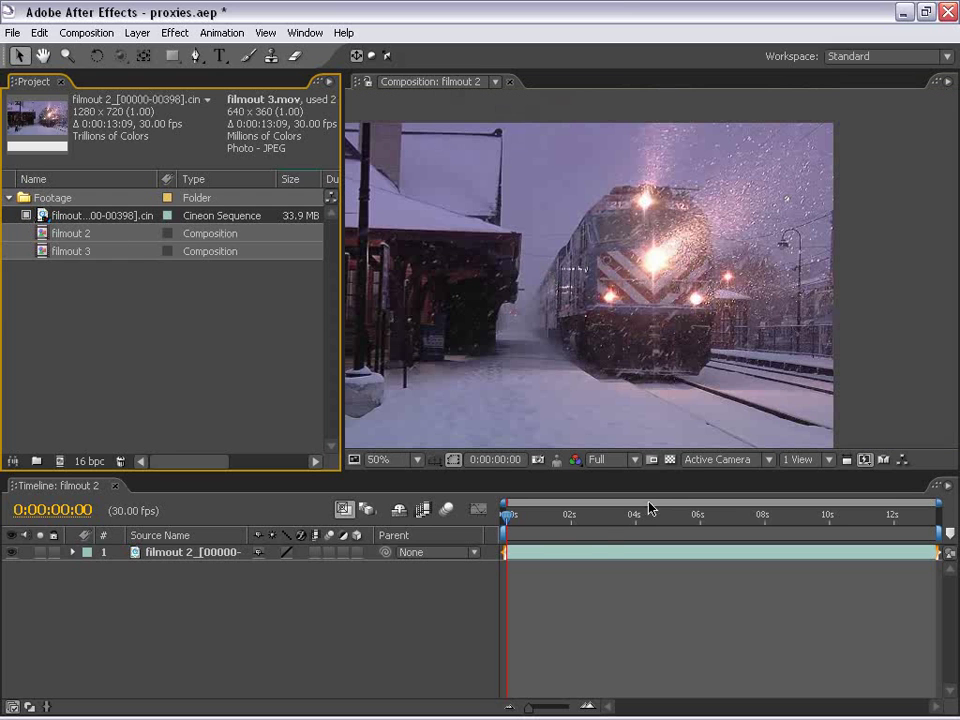
pyautogui.moveTo(505, 520); pyautogui.dragTo(497, 541)
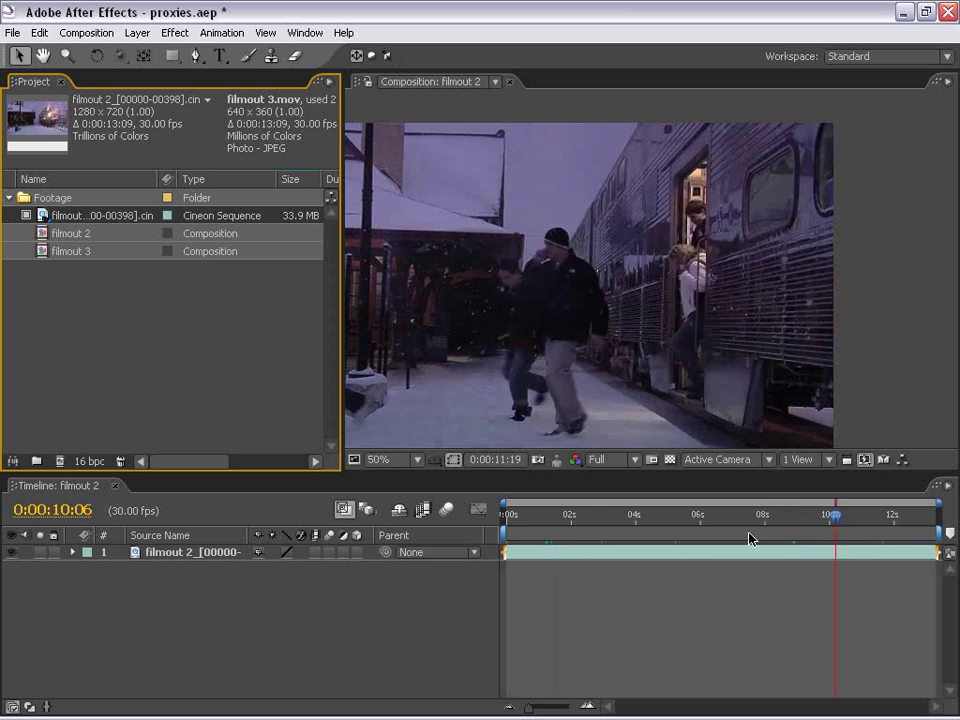
pyautogui.click(617, 298)
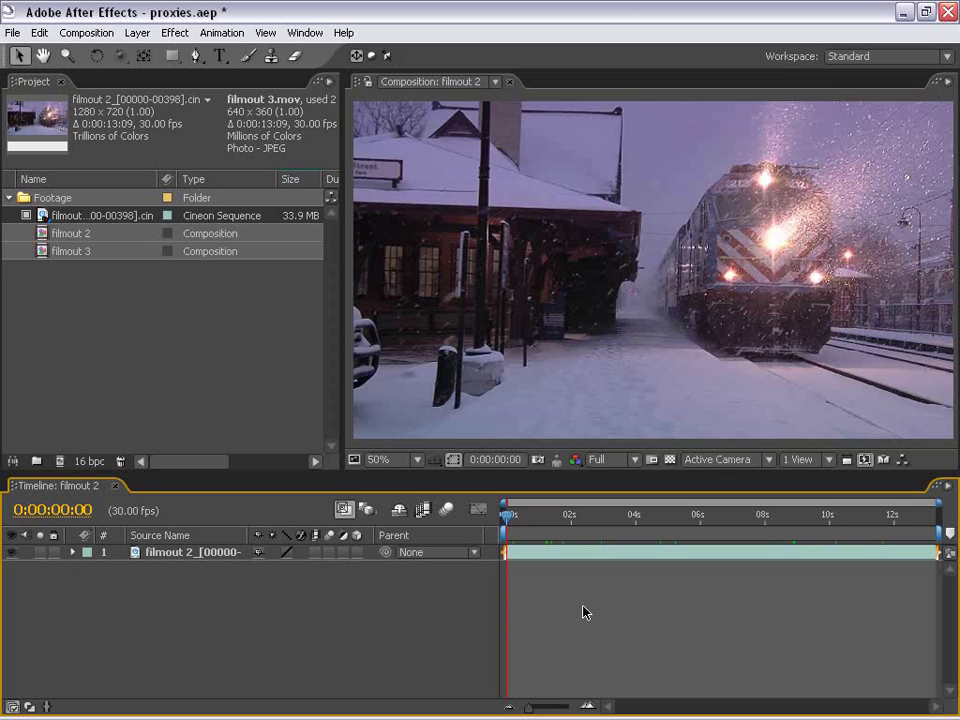
pyautogui.click(518, 208)
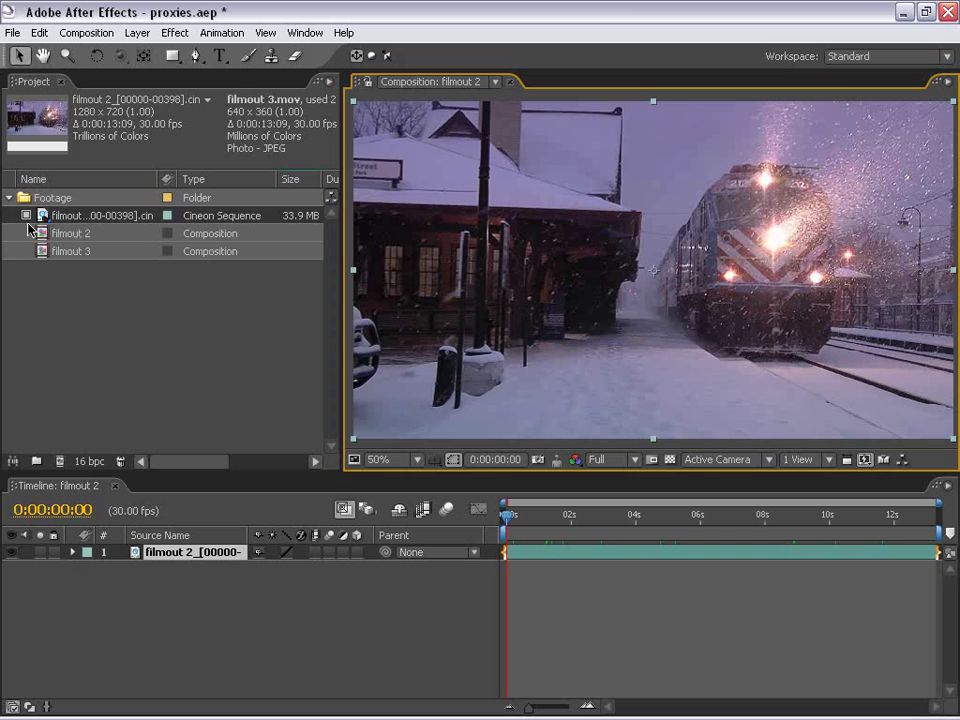
pyautogui.click(26, 216)
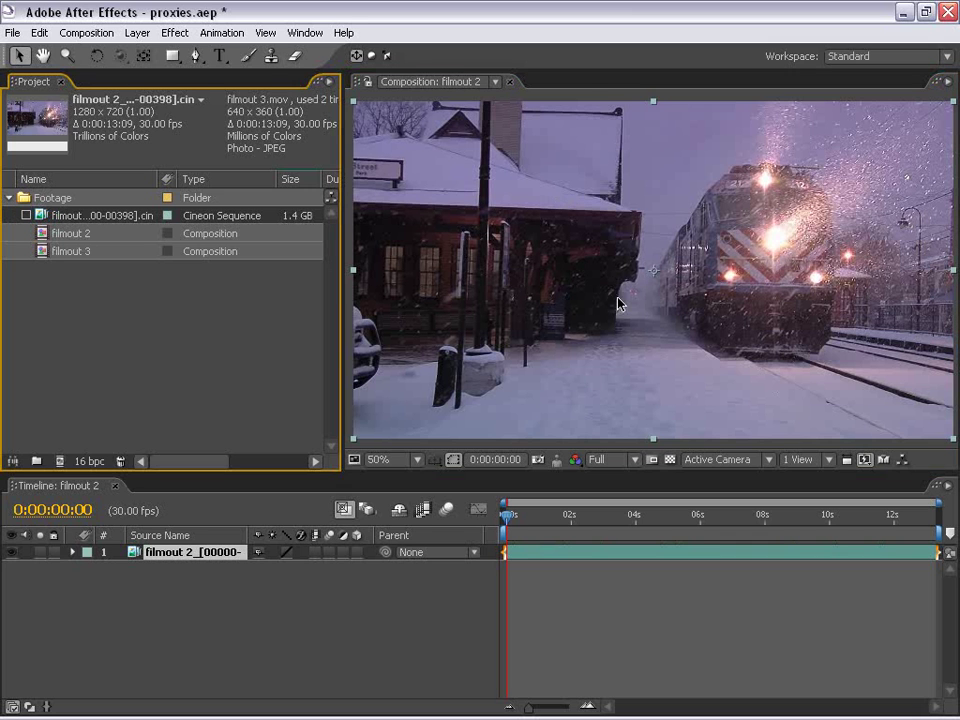
pyautogui.scroll(1, 619, 304)
pyautogui.scroll(1, 662, 270)
pyautogui.scroll(-2, 640, 285)
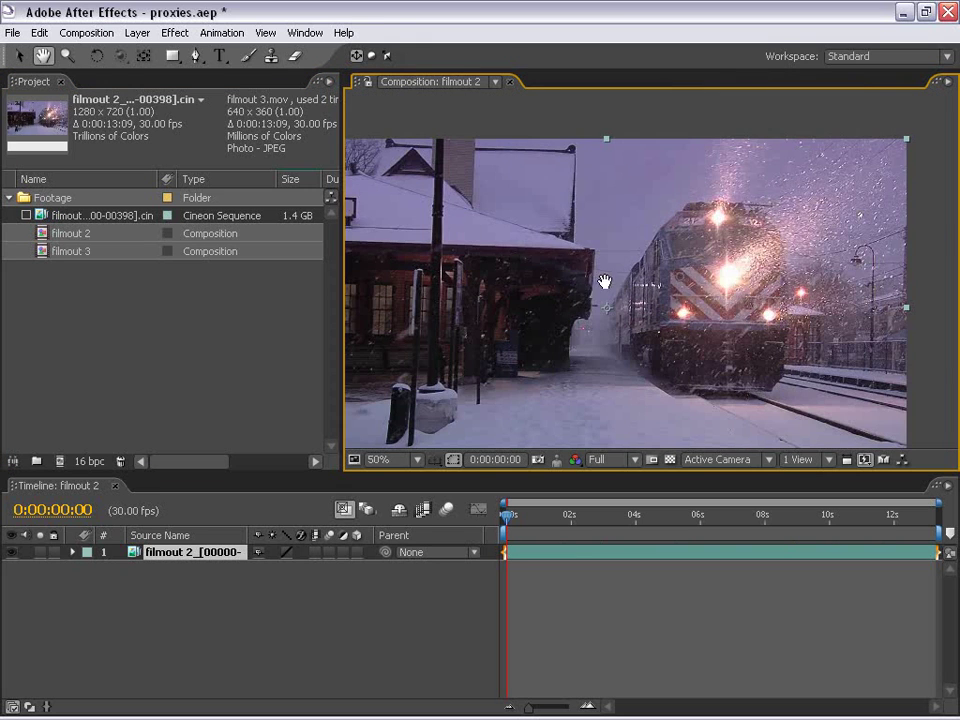
pyautogui.scroll(2, 656, 328)
pyautogui.scroll(-2, 658, 332)
pyautogui.click(587, 623)
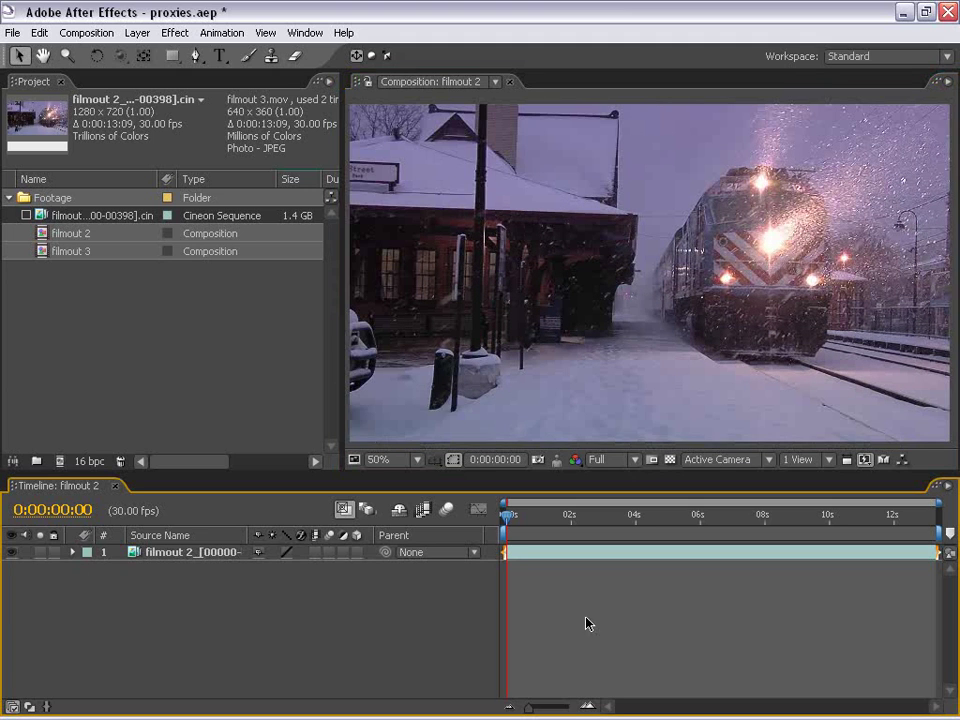
pyautogui.click(72, 231)
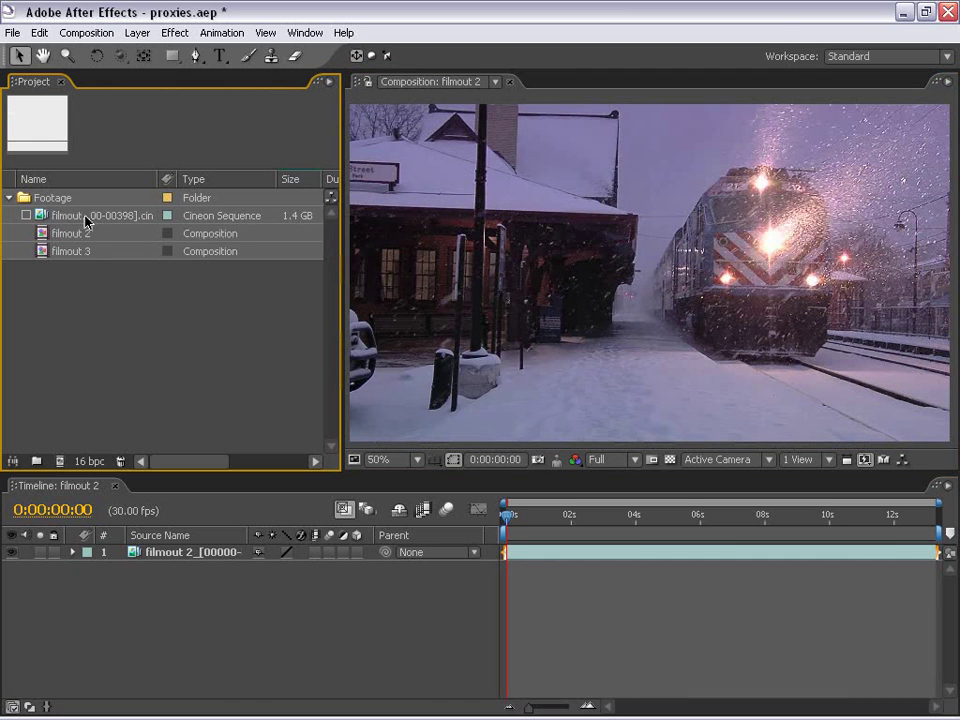
# Step: Import the Cineon .cin sequence again and duplicate it twice
pyautogui.doubleClick(146, 328)
pyautogui.click(345, 236)
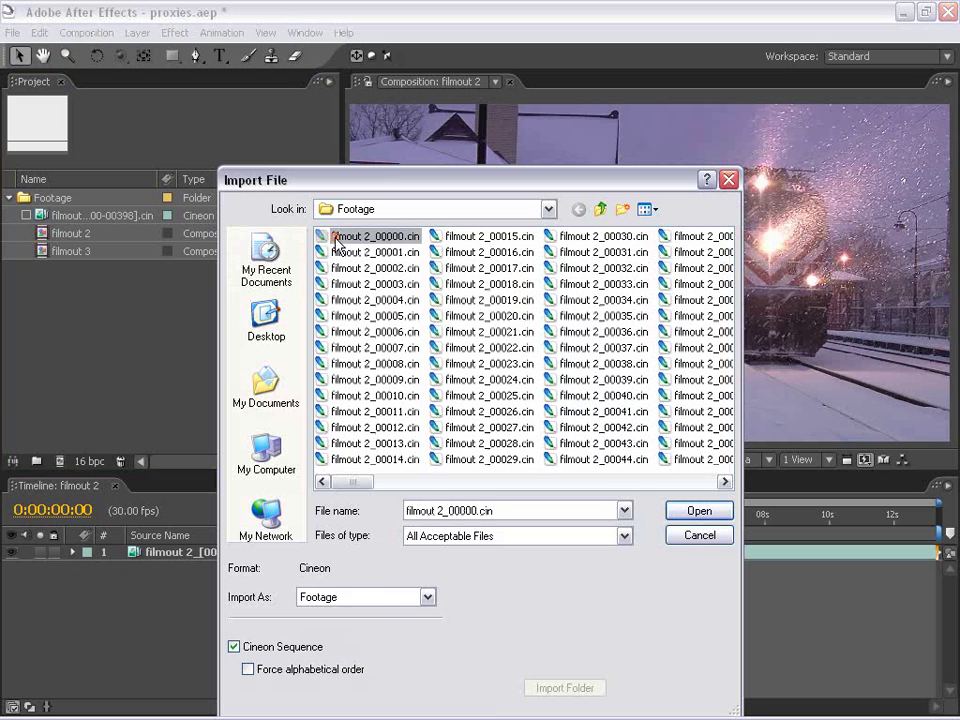
pyautogui.click(700, 510)
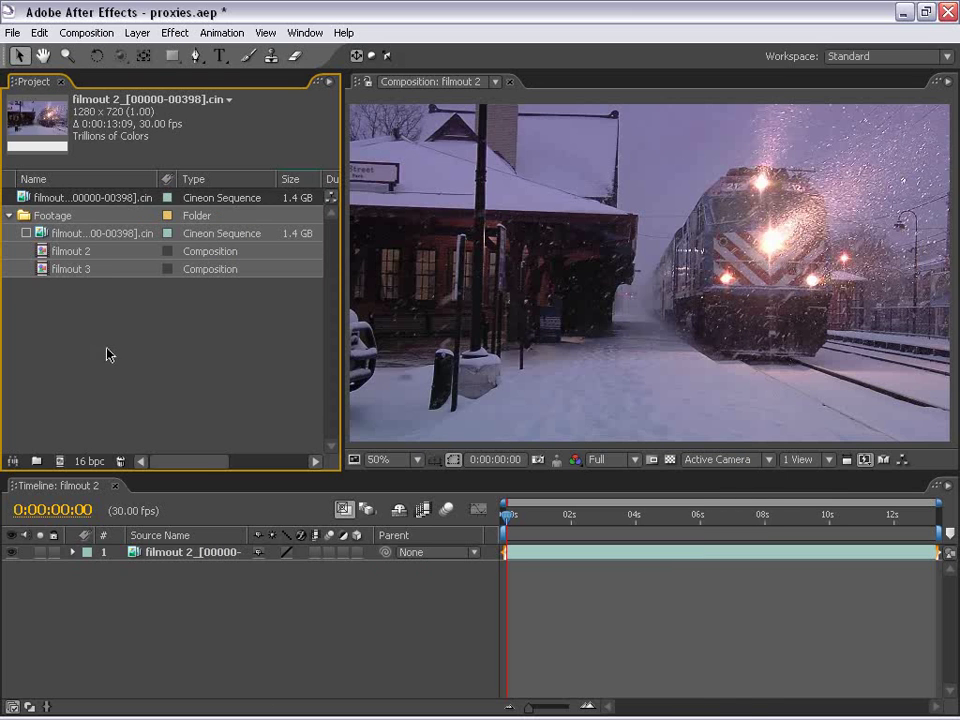
pyautogui.click(44, 200)
pyautogui.hotkey('ctrl', 'd')
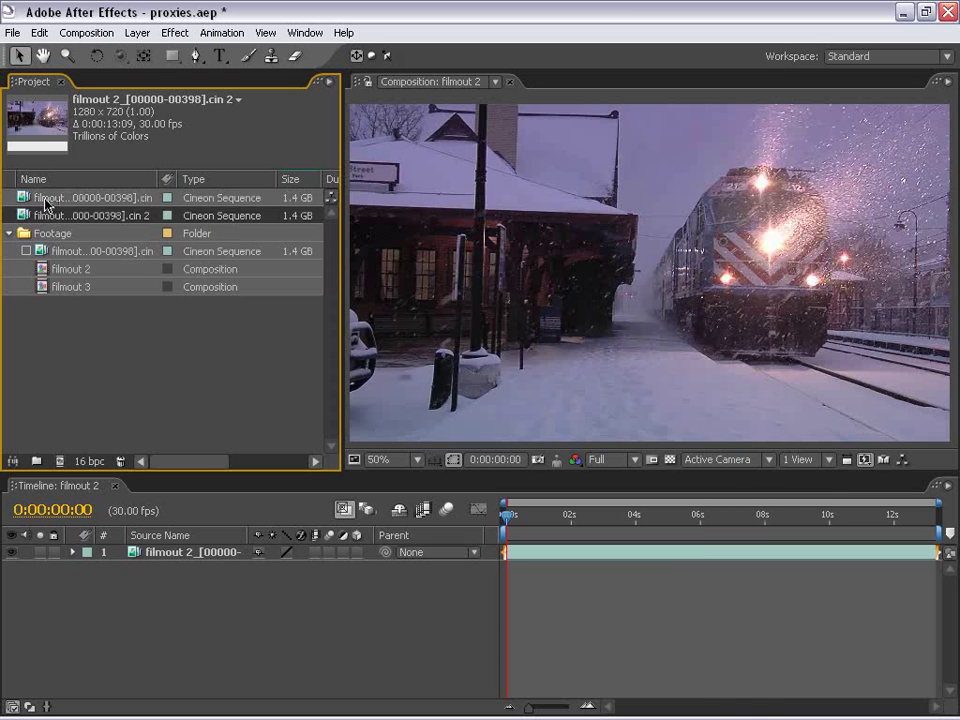
pyautogui.hotkey('ctrl', 'd')
# Step: Rename the three Cineon copies to 1, 2 and 3
pyautogui.click(113, 381)
pyautogui.click(75, 200)
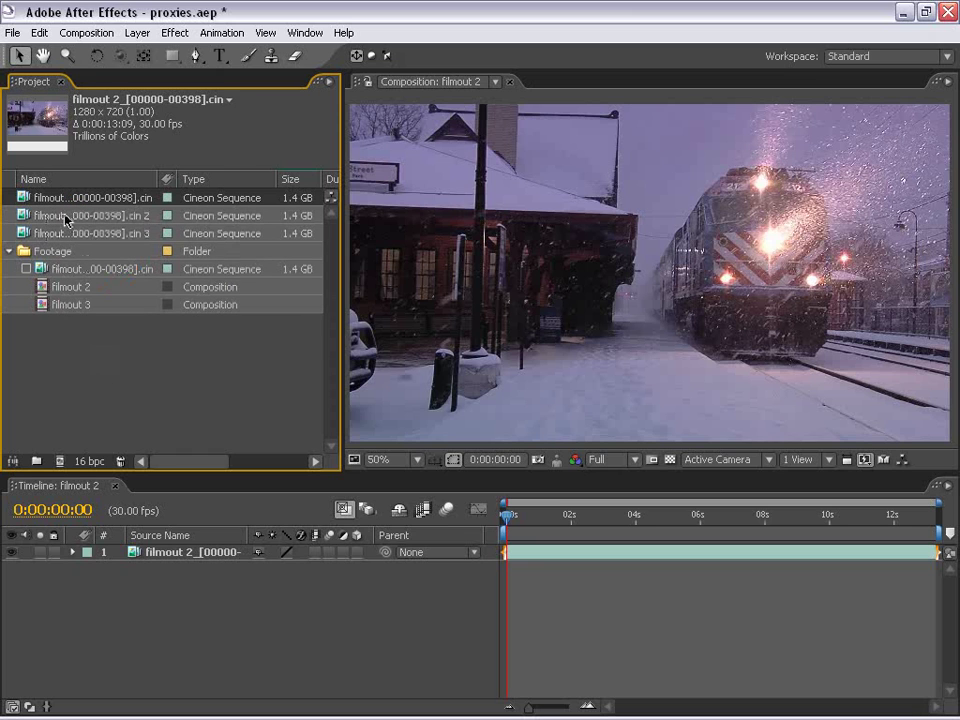
pyautogui.press('Return')
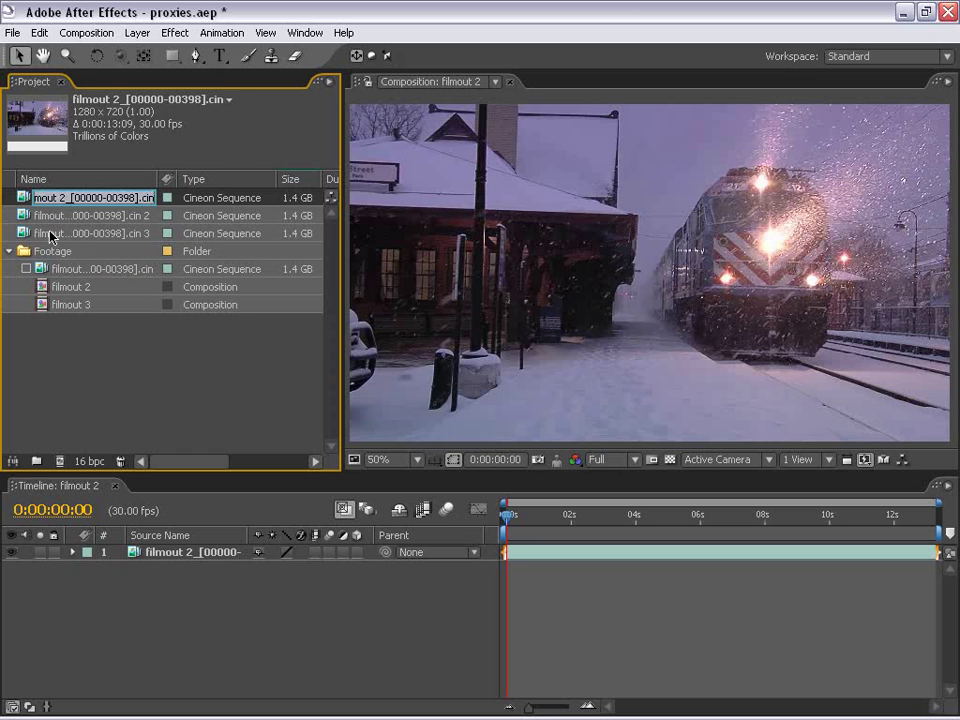
pyautogui.write('1')
pyautogui.click(50, 218)
pyautogui.press('Return')
pyautogui.write('2')
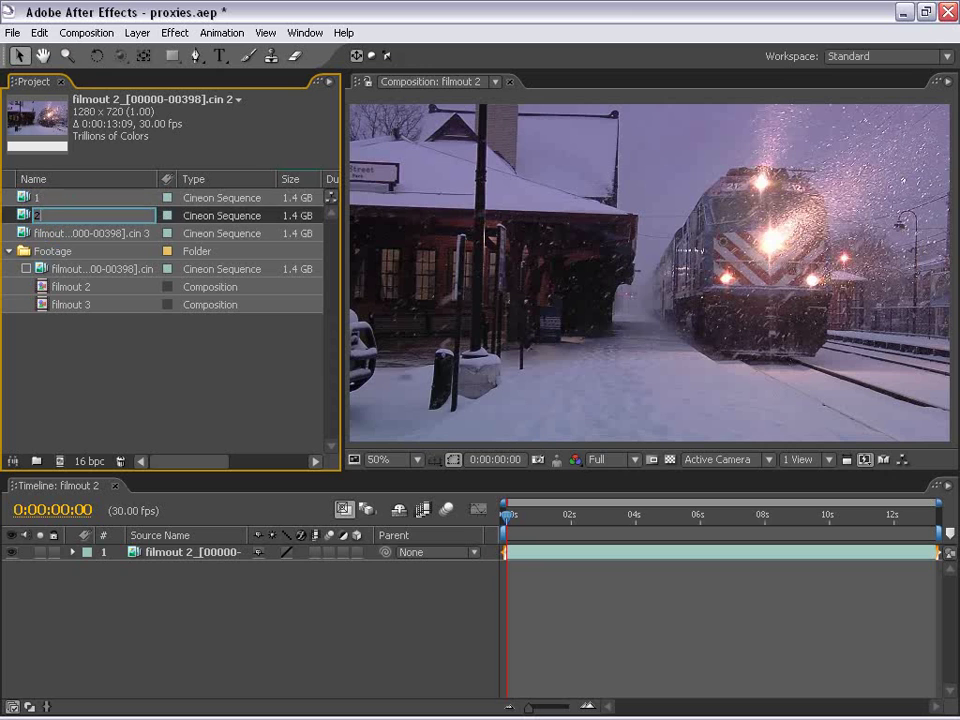
pyautogui.press('Return')
pyautogui.click(45, 237)
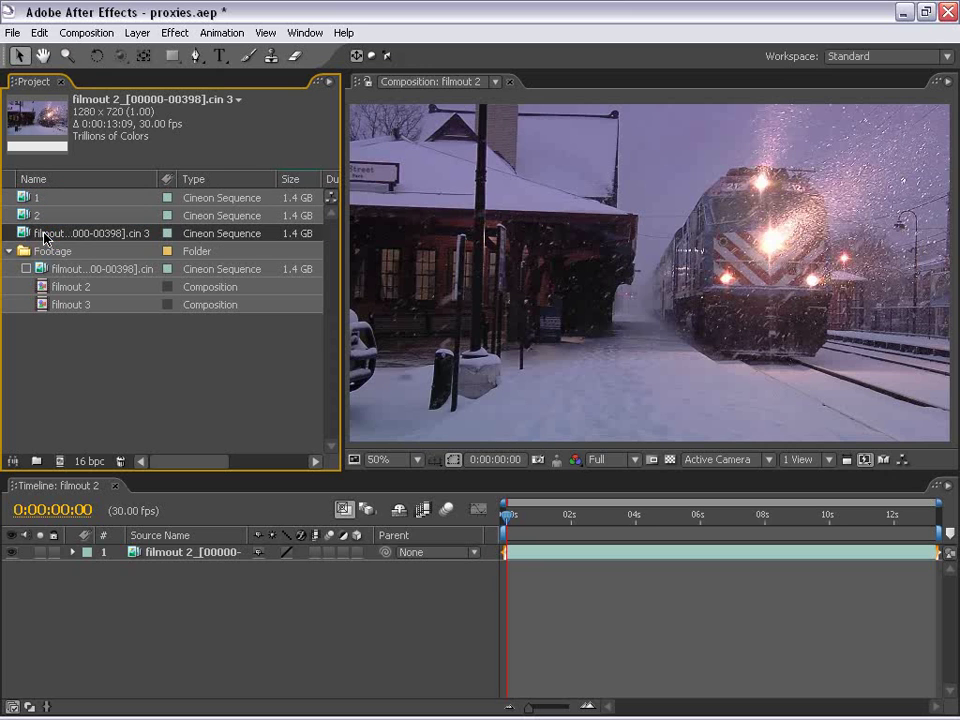
pyautogui.press('Return')
pyautogui.write('3')
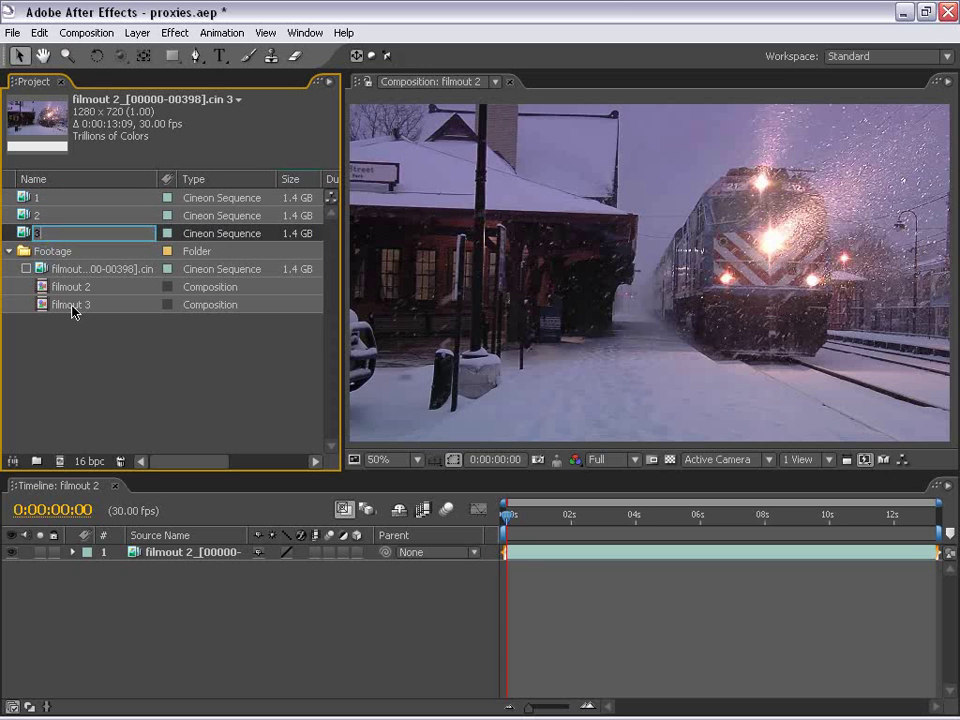
pyautogui.press('Return')
pyautogui.click(27, 198)
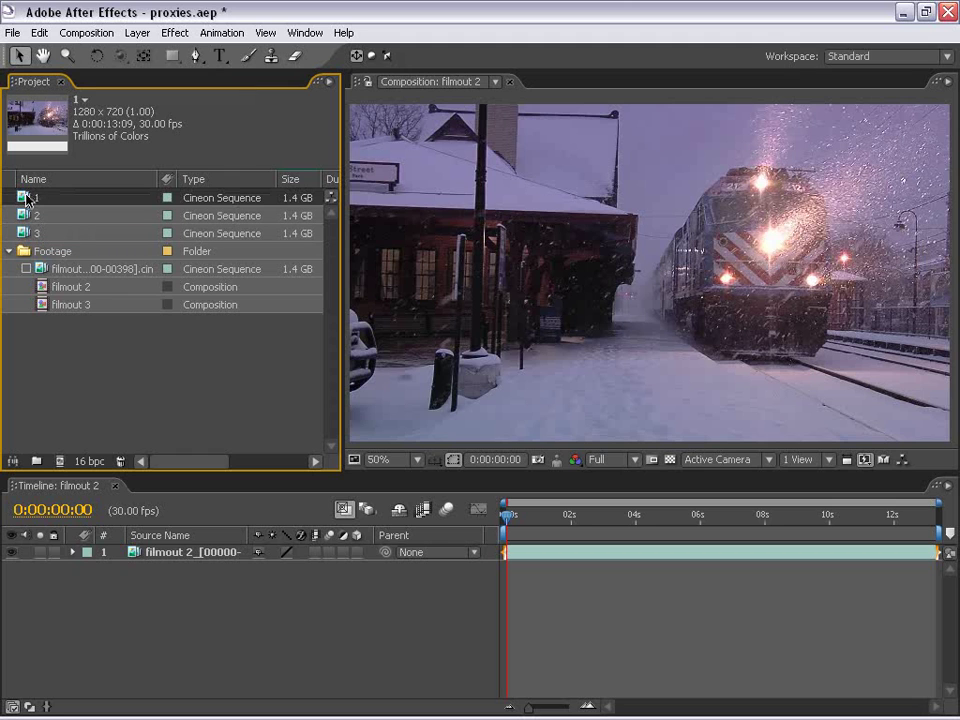
pyautogui.keyDown('shift'); pyautogui.click(27, 234); pyautogui.keyUp('shift')
pyautogui.rightClick(27, 200)
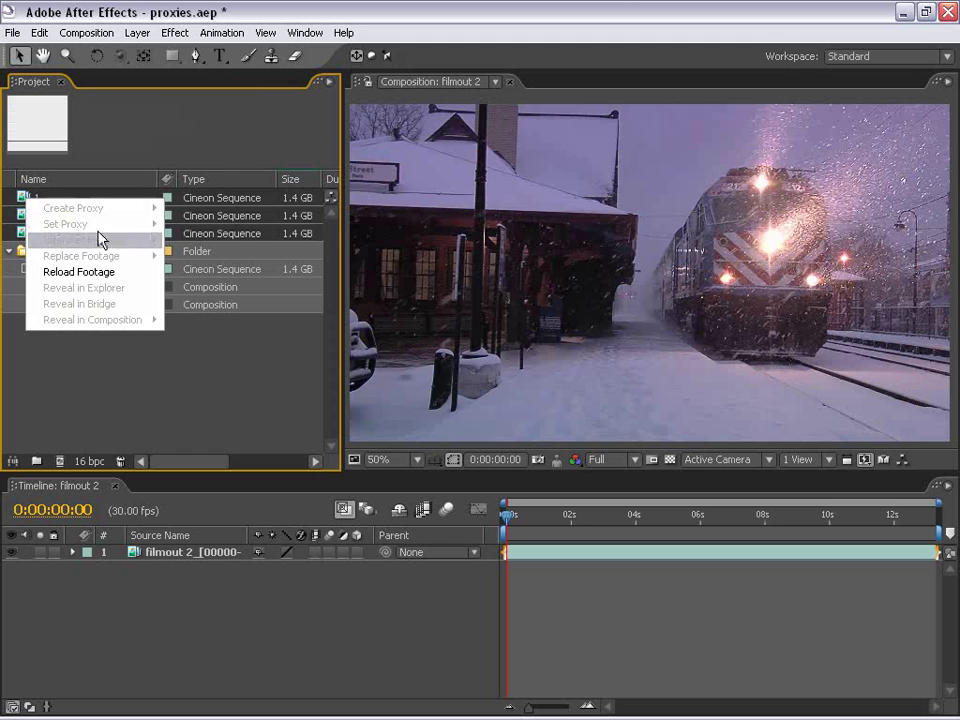
pyautogui.click(135, 400)
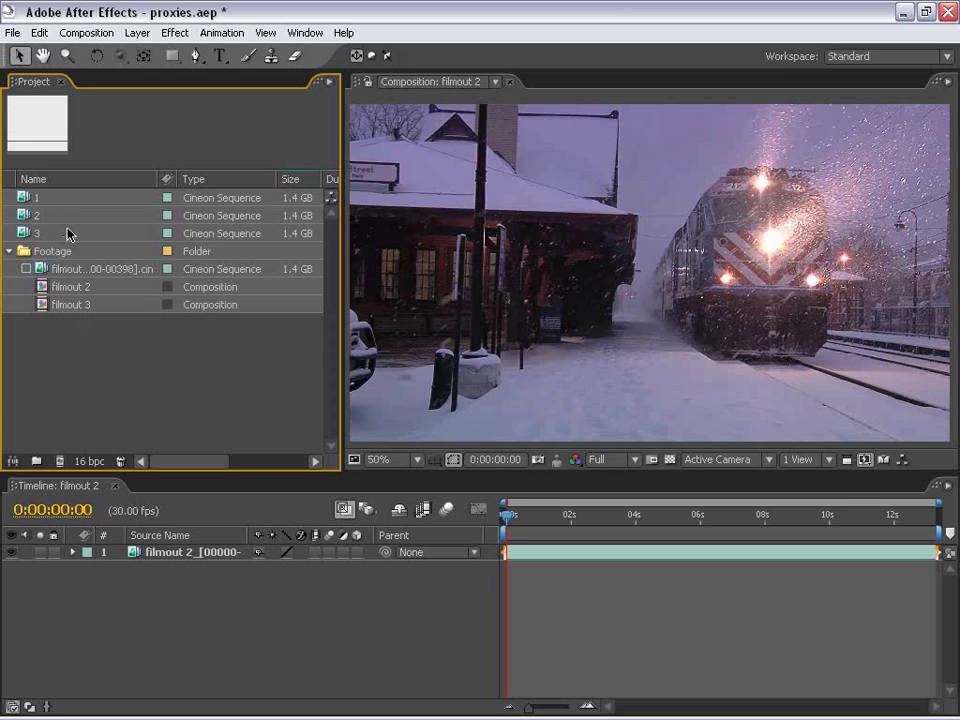
pyautogui.click(30, 197)
pyautogui.keyDown('shift'); pyautogui.click(29, 236); pyautogui.keyUp('shift')
pyautogui.rightClick(33, 198)
pyautogui.click(21, 198)
pyautogui.rightClick(21, 198)
pyautogui.click(70, 270)
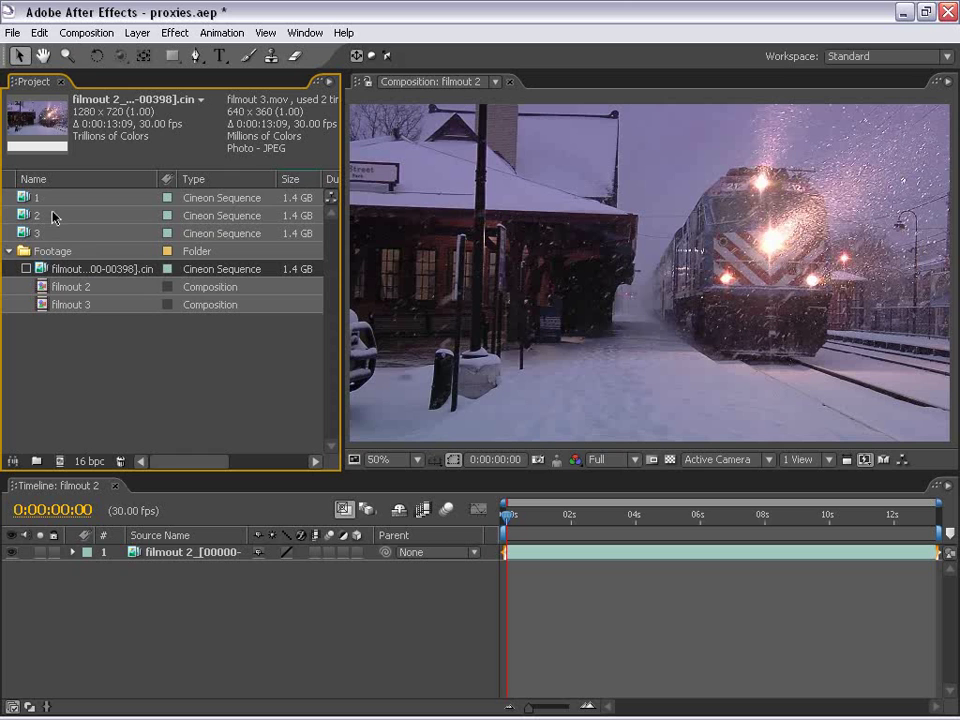
pyautogui.click(58, 252)
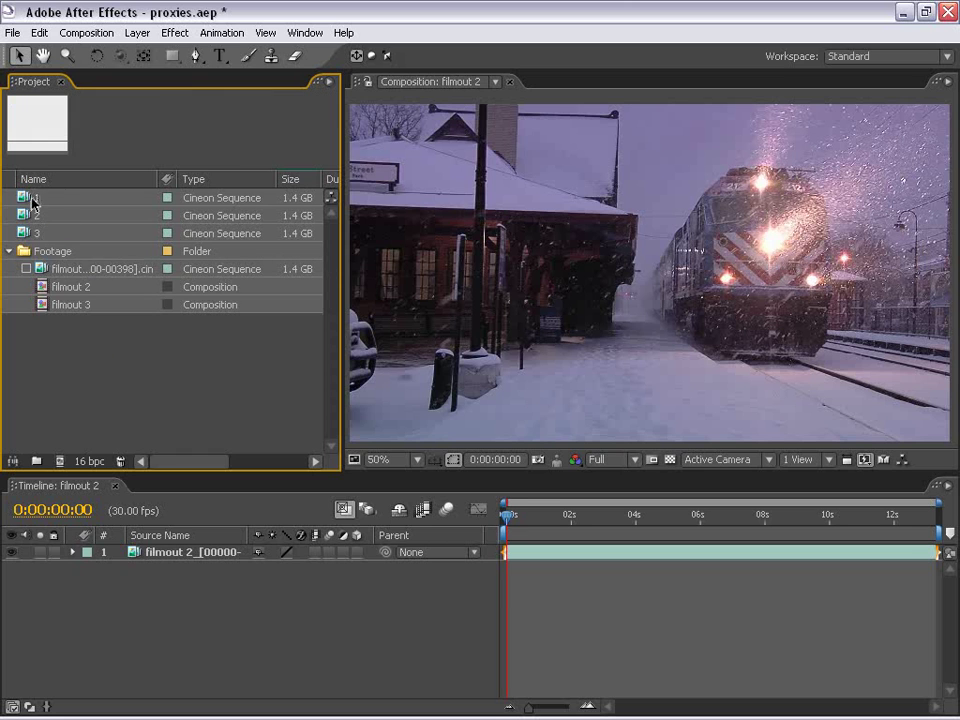
# Step: Create movie proxies for copies 1, 2 and 3 as filmout 4, 5 and 6, enlarging the Render Queue
pyautogui.rightClick(34, 199)
pyautogui.click(199, 225)
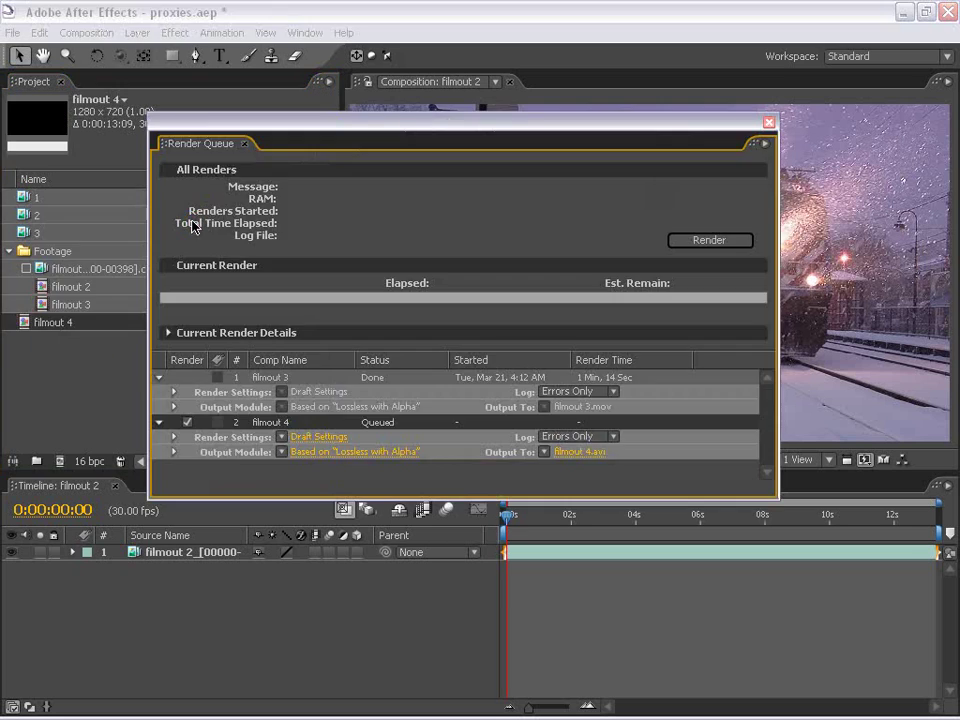
pyautogui.rightClick(34, 216)
pyautogui.click(34, 216)
pyautogui.rightClick(34, 216)
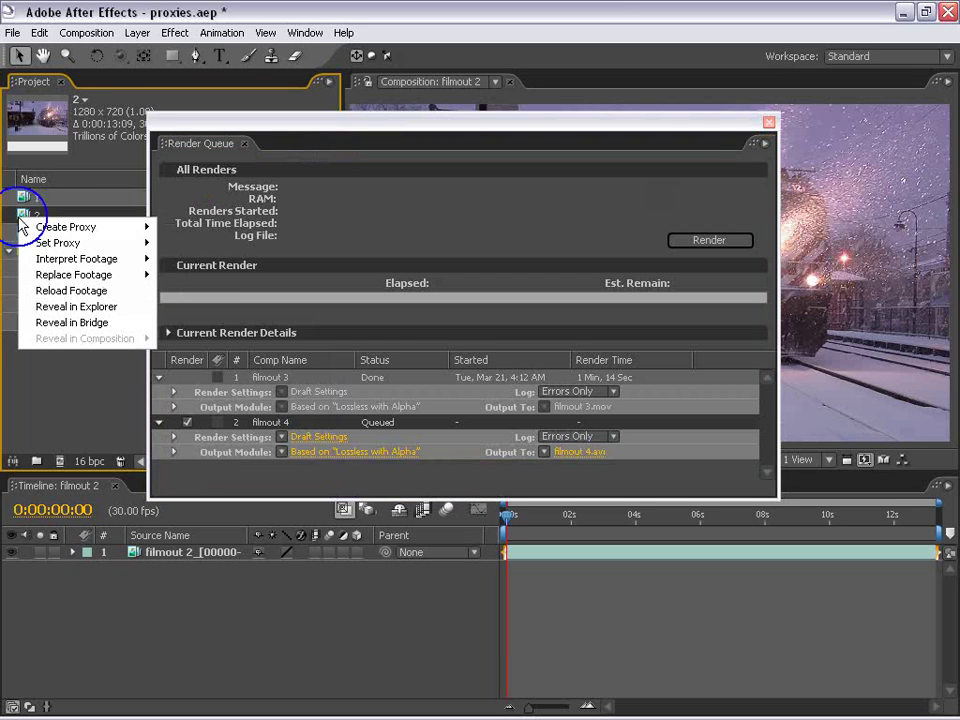
pyautogui.click(182, 242)
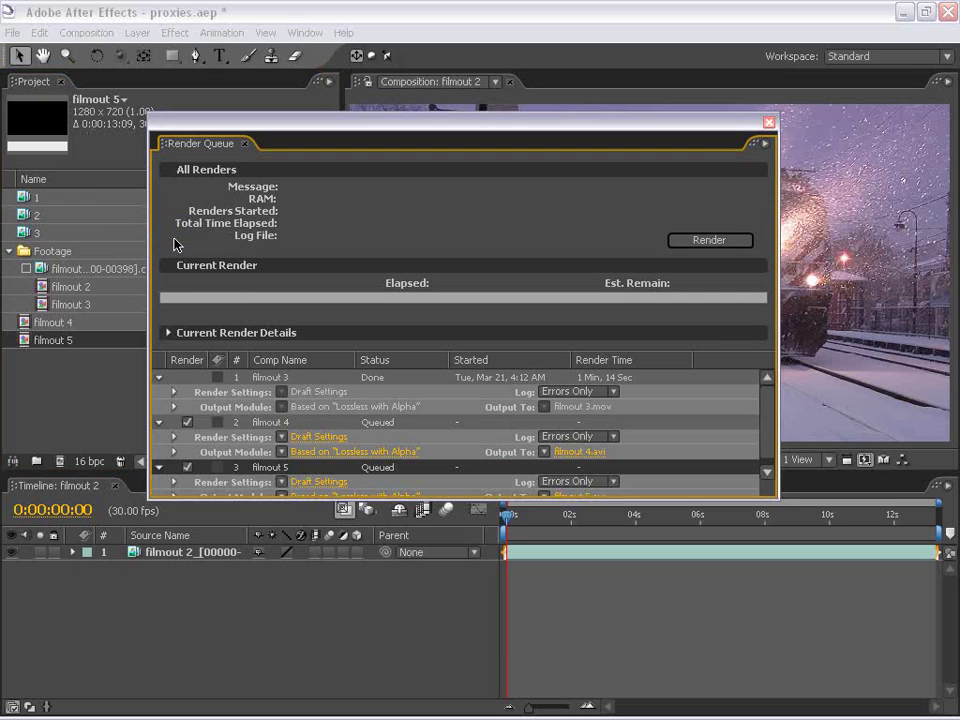
pyautogui.click(23, 235)
pyautogui.rightClick(23, 236)
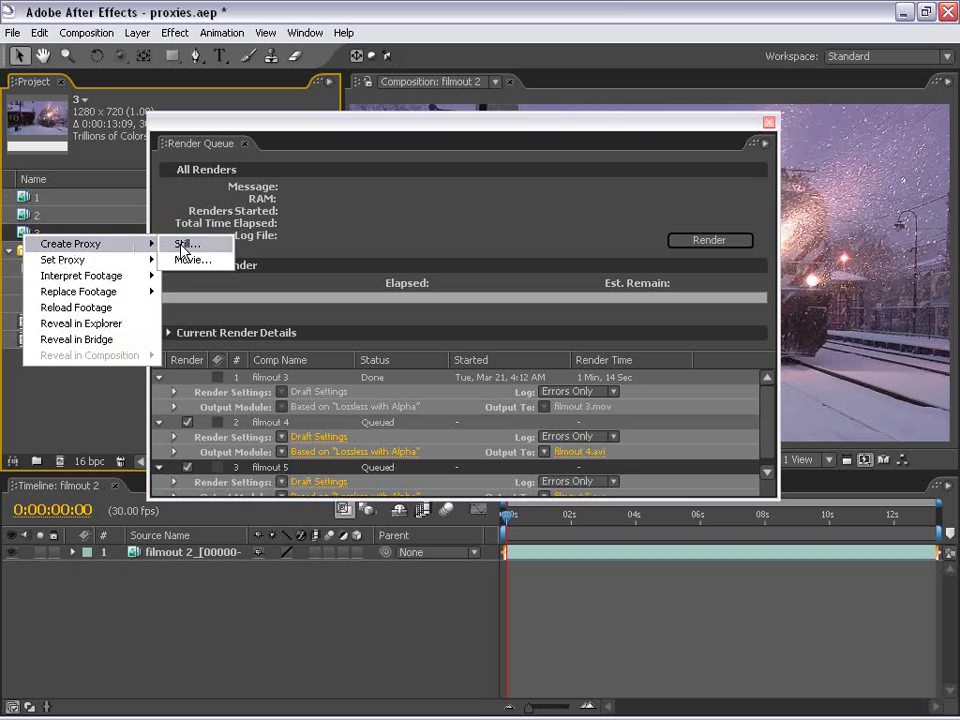
pyautogui.click(188, 259)
pyautogui.moveTo(338, 142); pyautogui.dragTo(360, 96)
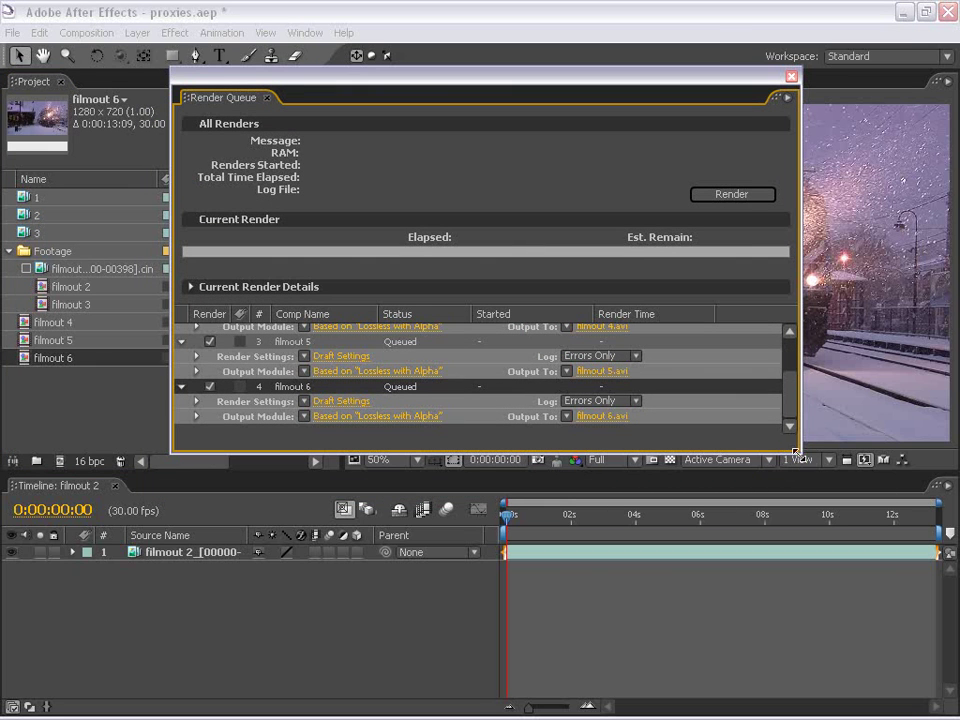
pyautogui.moveTo(801, 452); pyautogui.dragTo(849, 643)
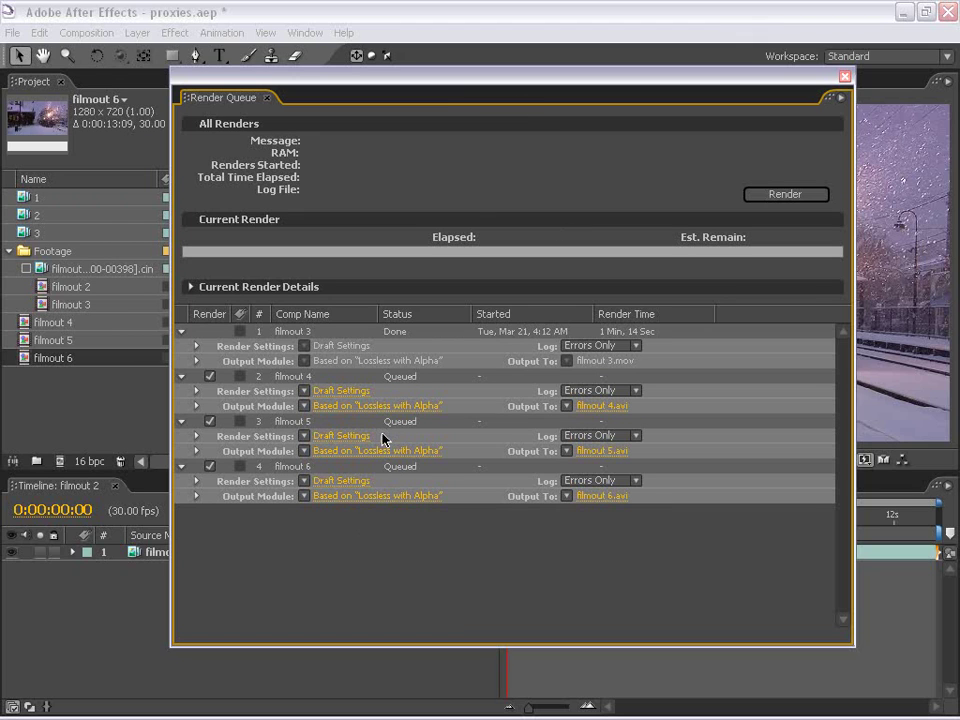
# Step: Try QuickTime Movie as the output format in filmout 4's Output Module settings
pyautogui.click(333, 405)
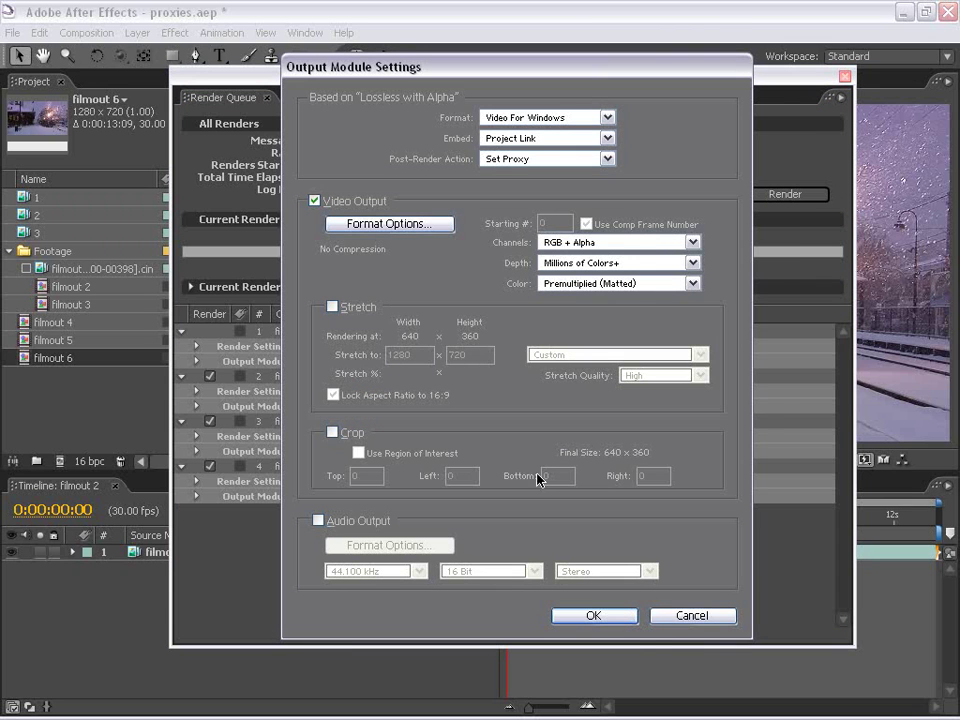
pyautogui.click(688, 617)
pyautogui.click(333, 408)
pyautogui.click(540, 118)
pyautogui.click(540, 336)
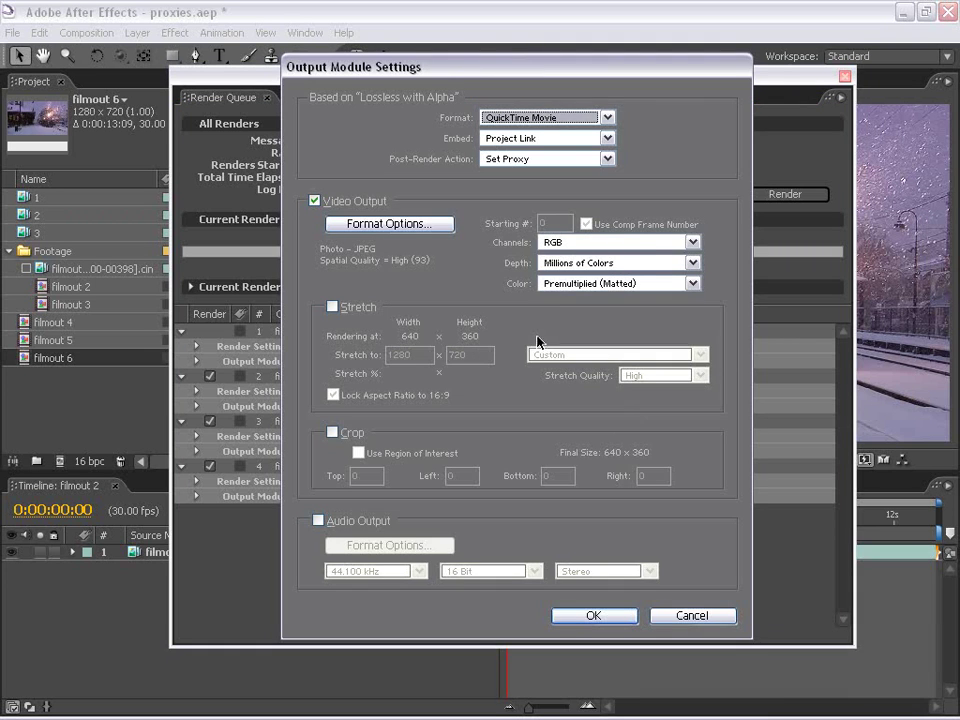
pyautogui.click(620, 626)
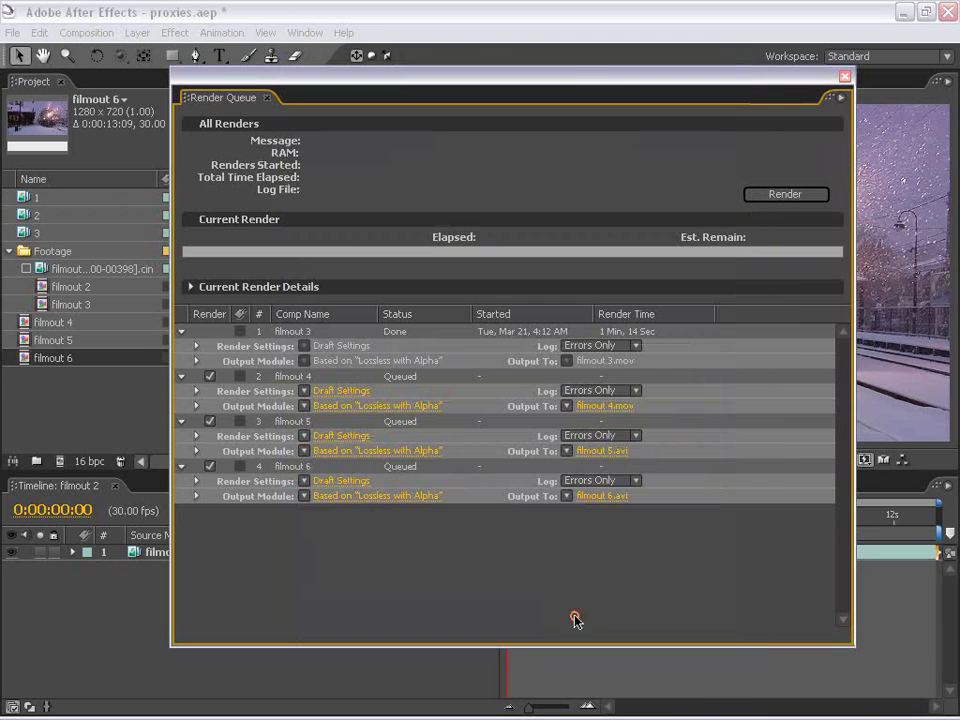
# Step: Recheck the format list, close unchanged, and bring up filmout 4's output module presets
pyautogui.click(345, 457)
pyautogui.click(490, 118)
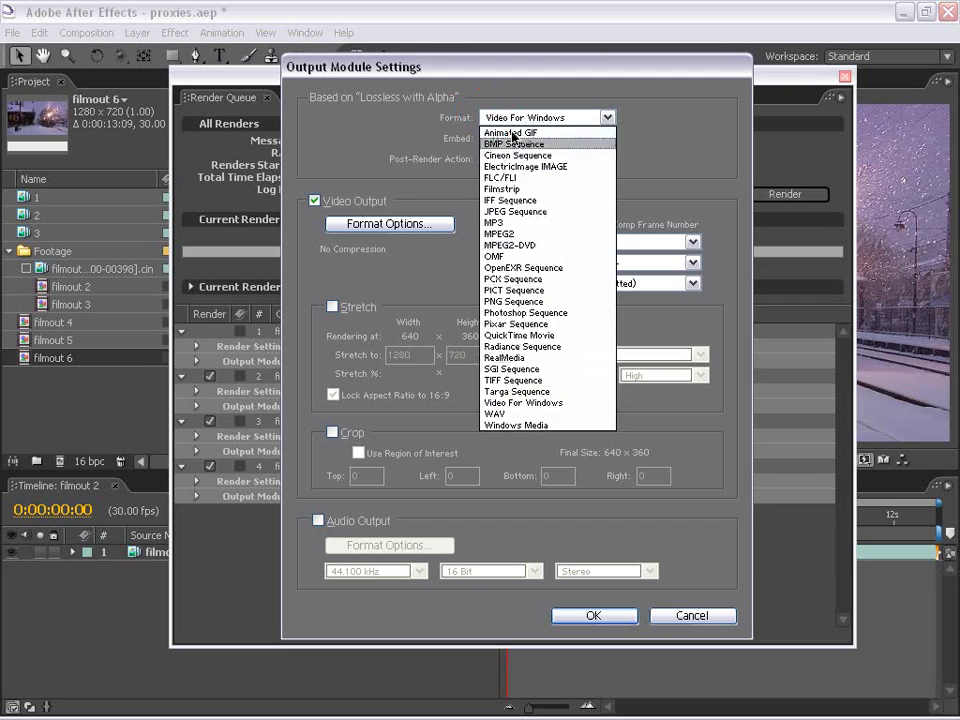
pyautogui.click(692, 615)
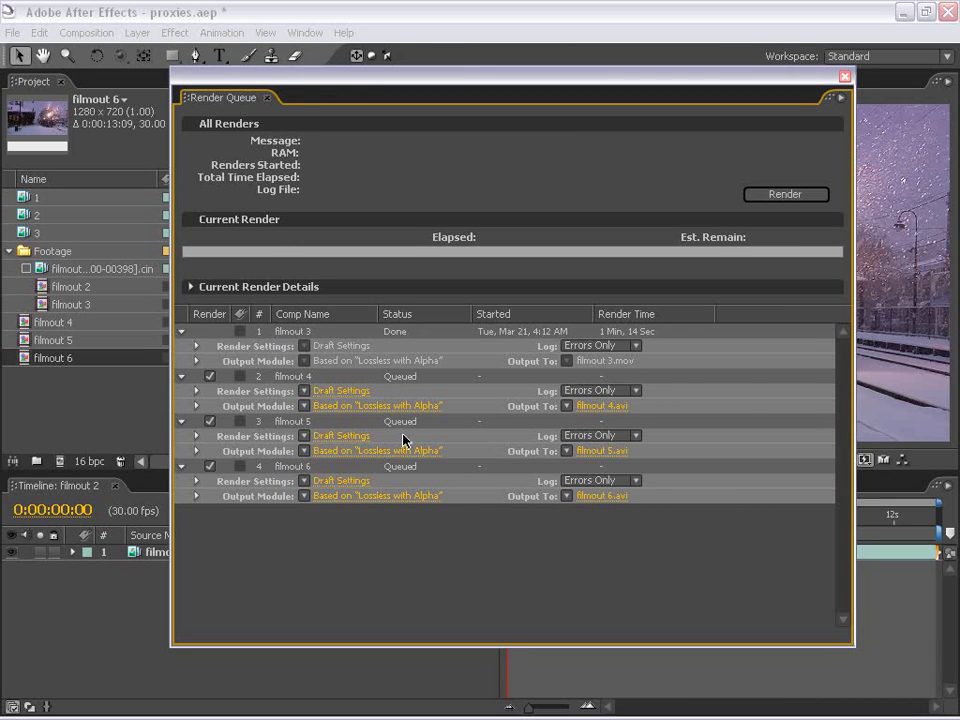
pyautogui.click(304, 406)
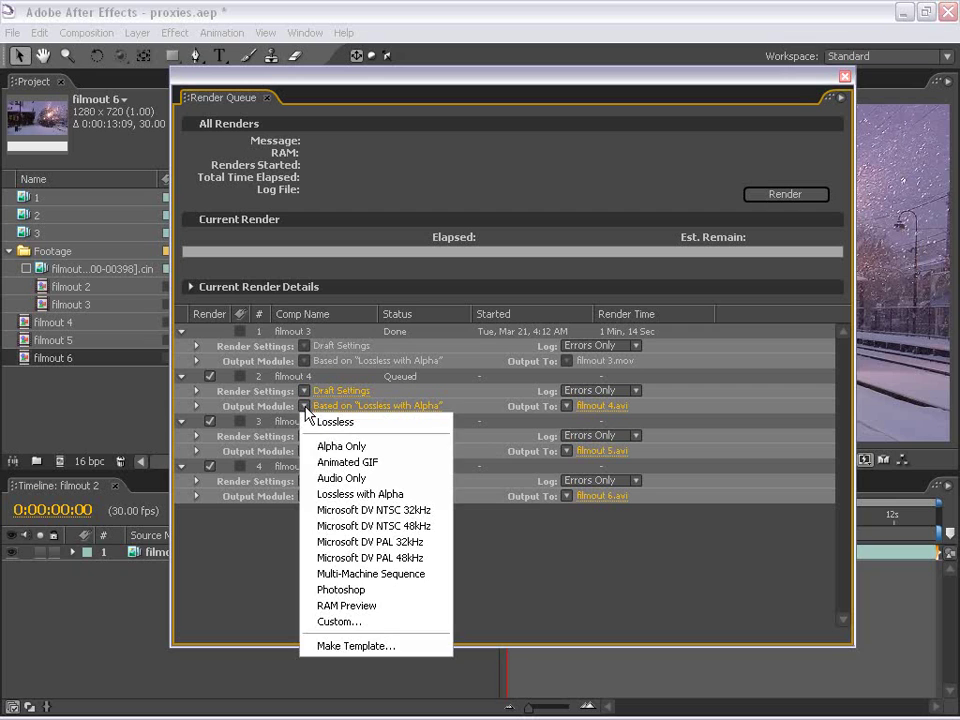
# Step: Create a new output template named SUPER PROXY with QuickTime Movie format
pyautogui.click(327, 646)
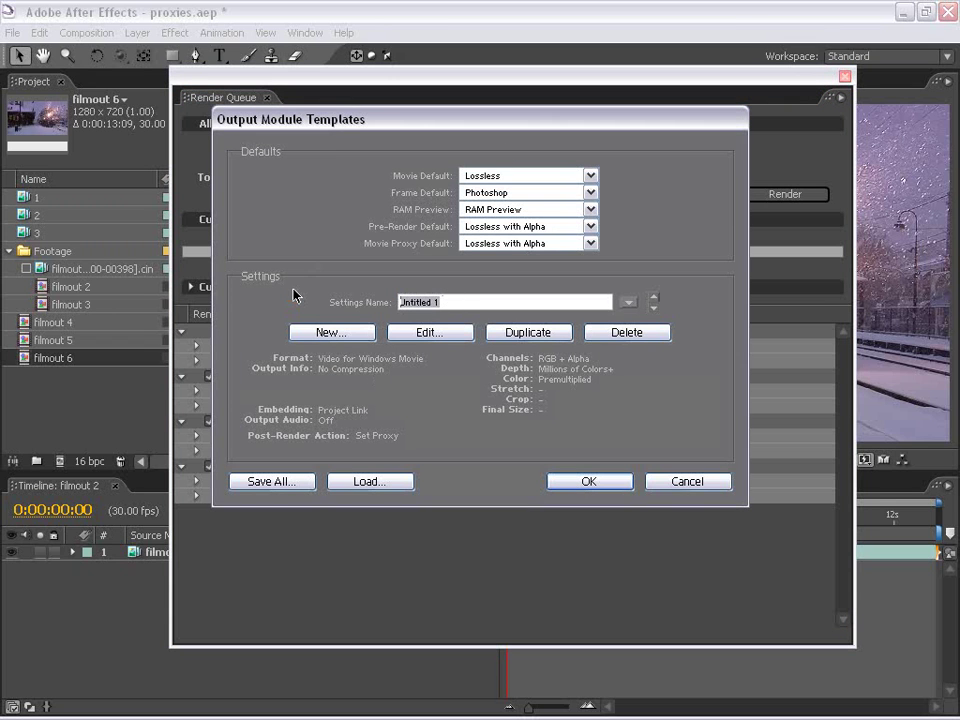
pyautogui.write('SUPER PROXY')
pyautogui.click(428, 332)
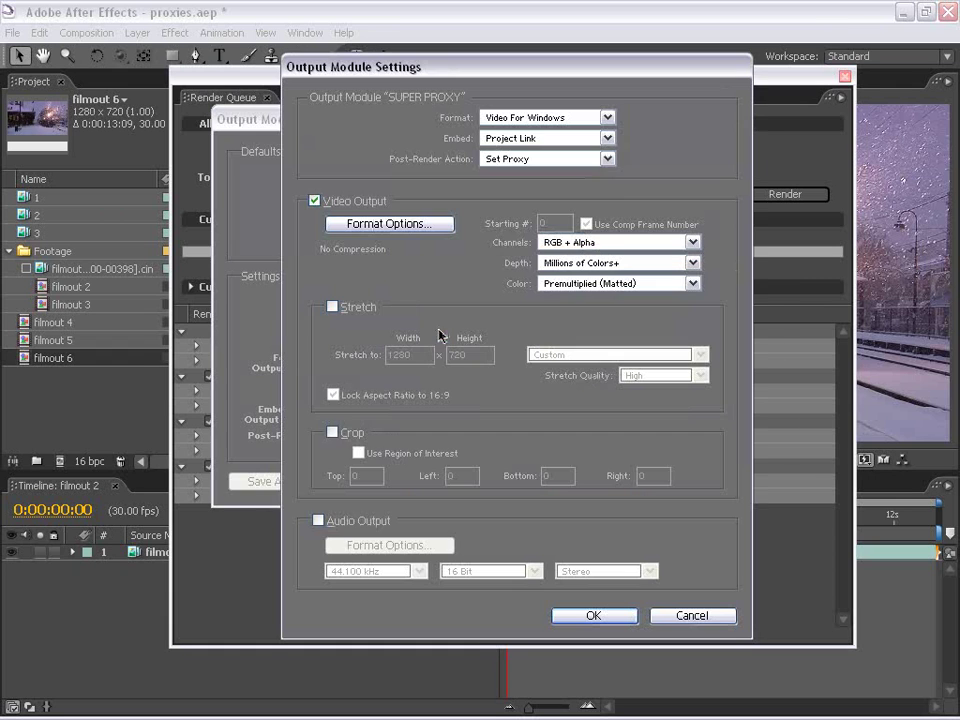
pyautogui.click(547, 117)
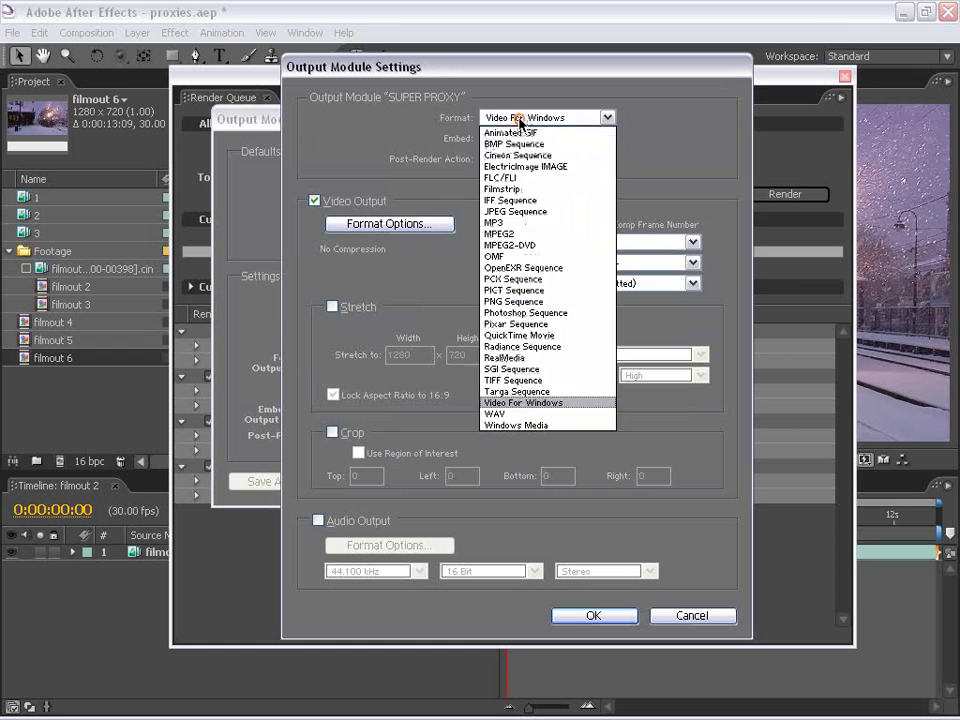
pyautogui.click(530, 338)
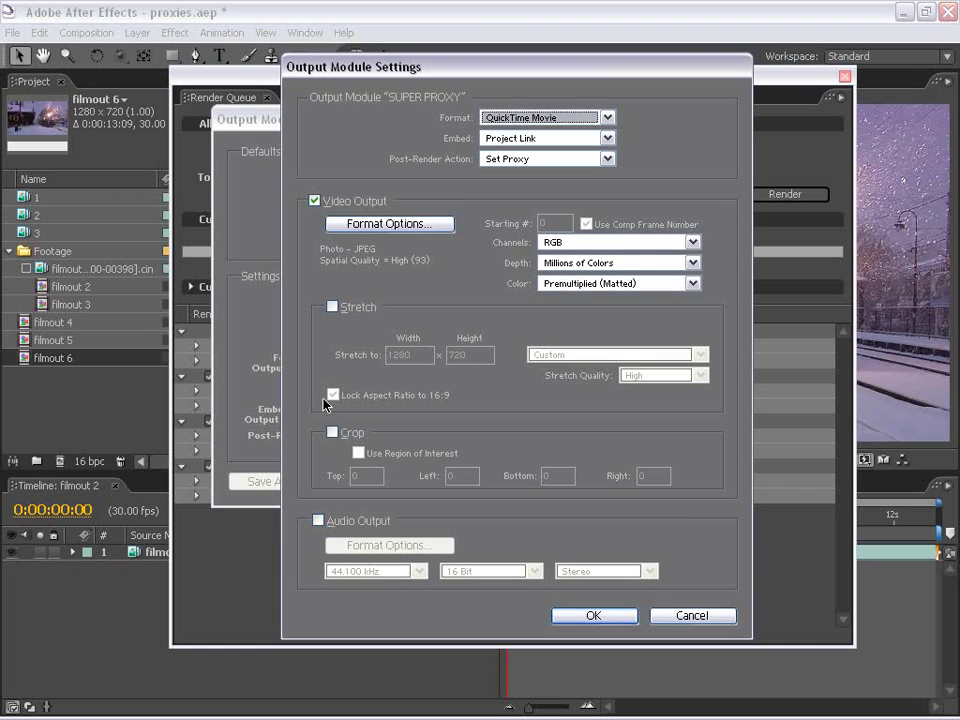
pyautogui.click(600, 616)
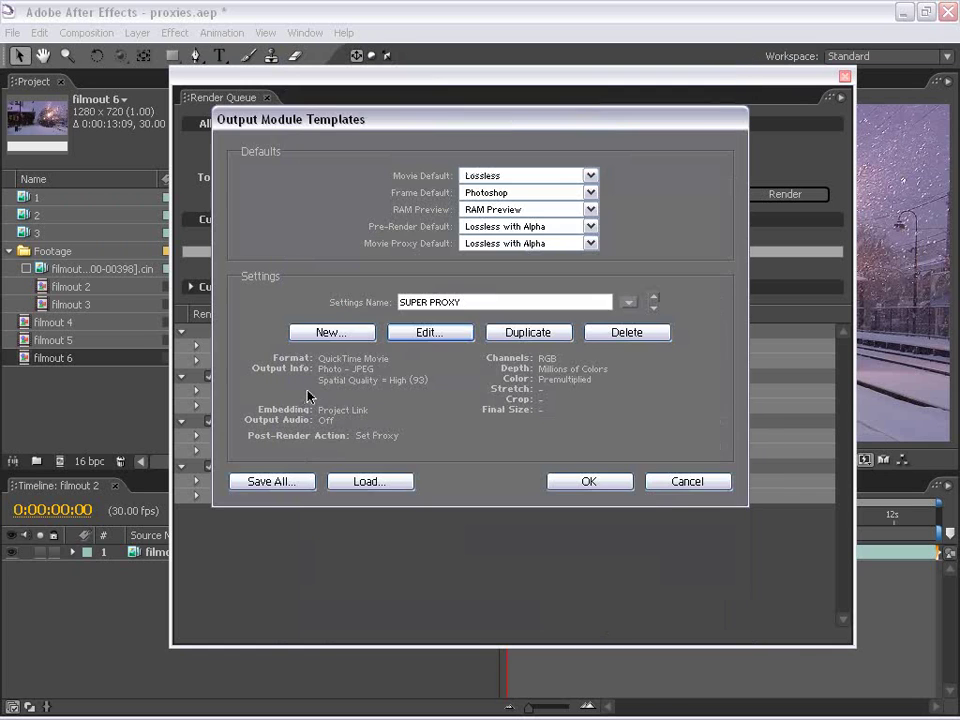
# Step: Accept the template changes and duplicate the filmout 6 render item with Ctrl+D
pyautogui.click(589, 482)
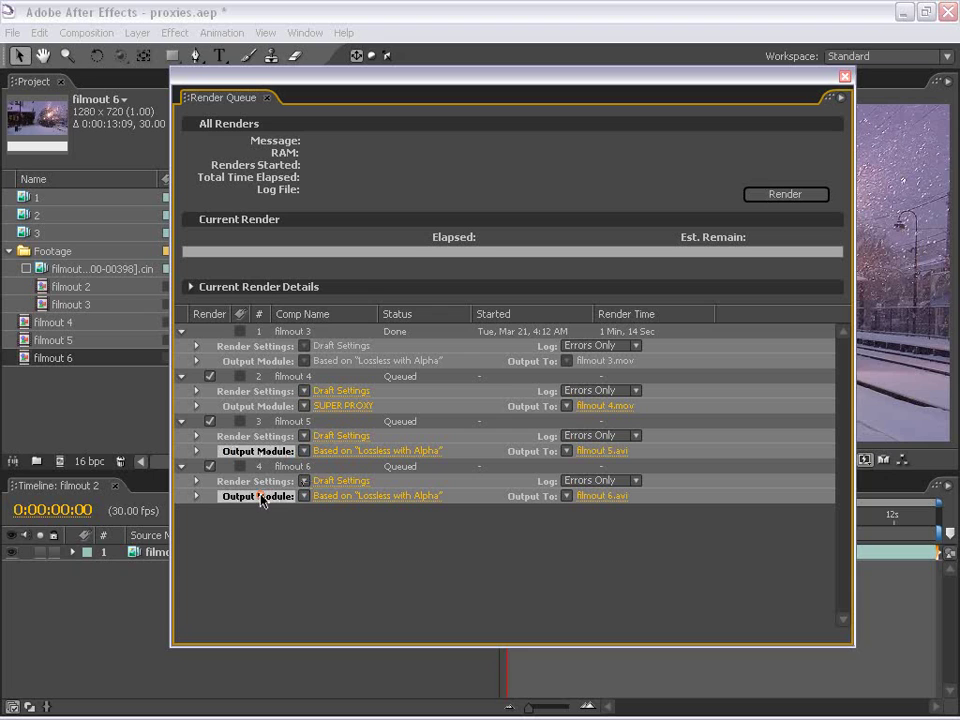
pyautogui.click(279, 466)
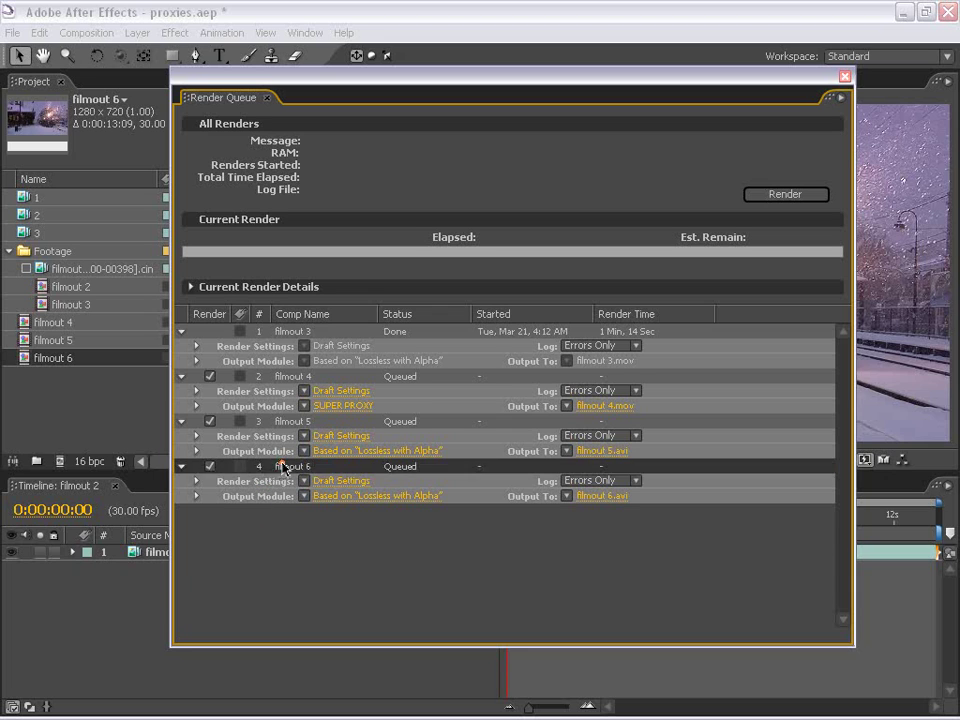
pyautogui.hotkey('ctrl', 'd')
pyautogui.hotkey('ctrl', 'd')
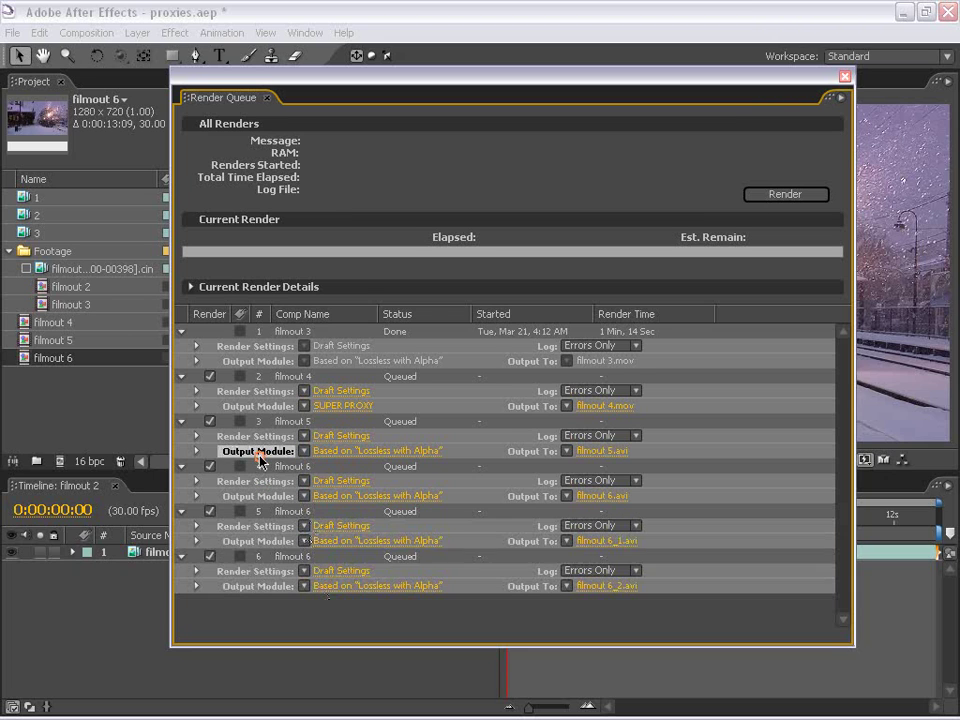
# Step: Apply the SUPER PROXY template to the output modules of queued items 3 through 6
pyautogui.keyDown('shift'); pyautogui.click(268, 586); pyautogui.keyUp('shift')
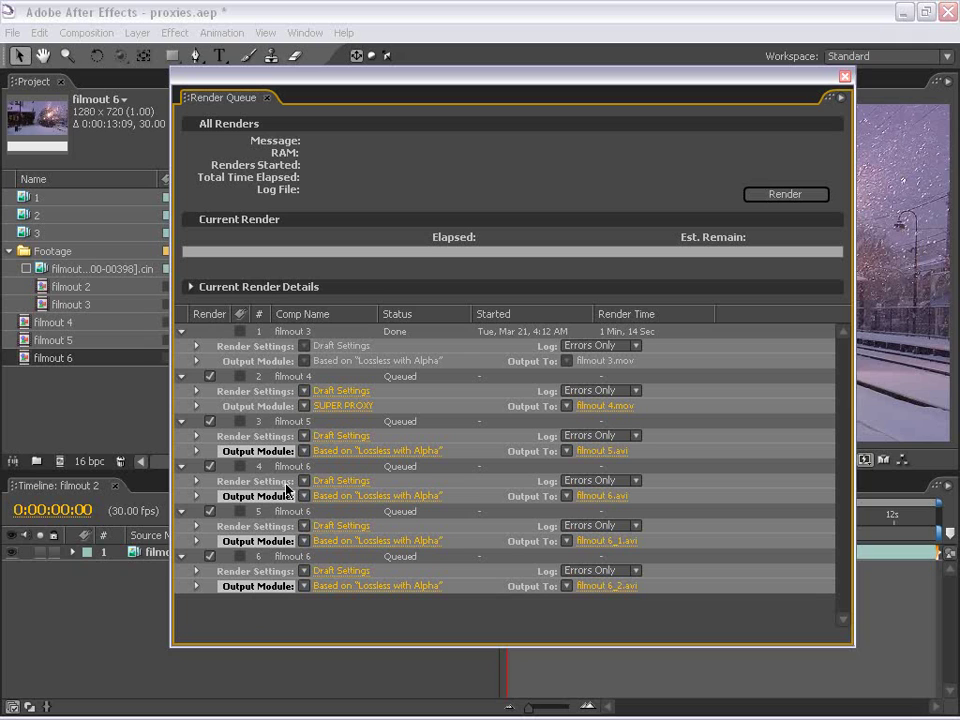
pyautogui.click(304, 451)
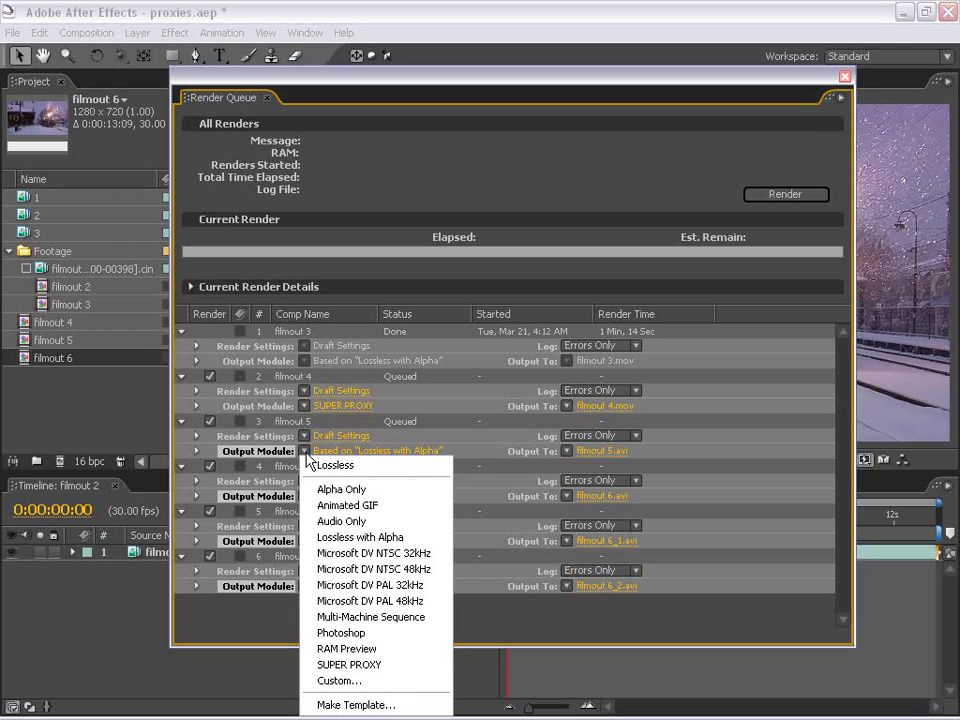
pyautogui.click(375, 665)
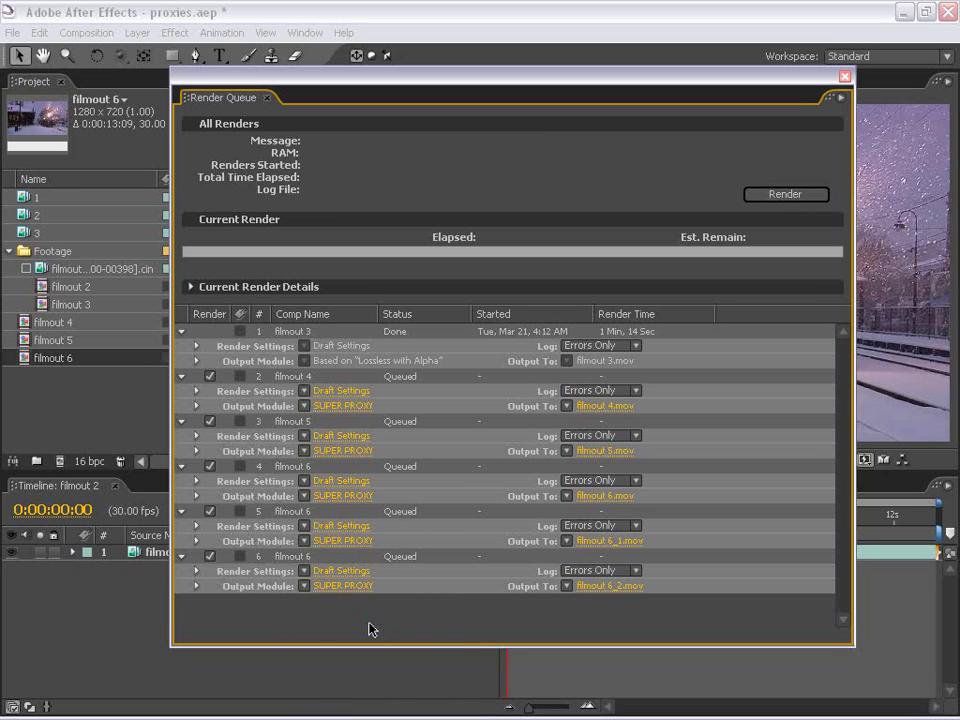
pyautogui.click(317, 607)
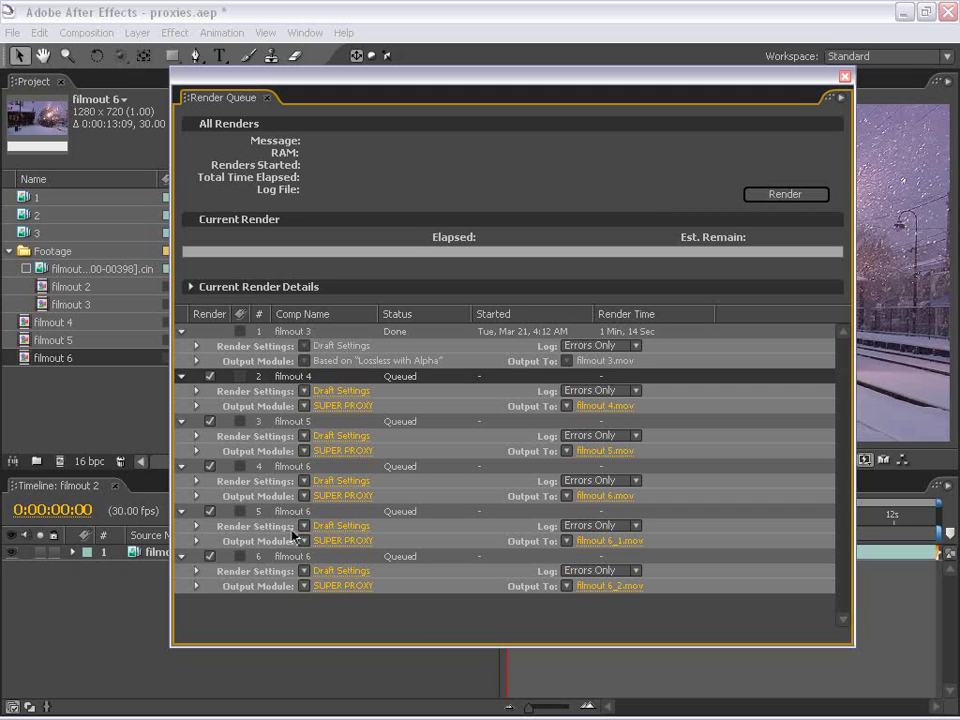
pyautogui.click(291, 558)
# Step: Remove the queued renders and set SUPER PROXY as the Movie Proxy Default template
pyautogui.press('Delete')
pyautogui.click(118, 407)
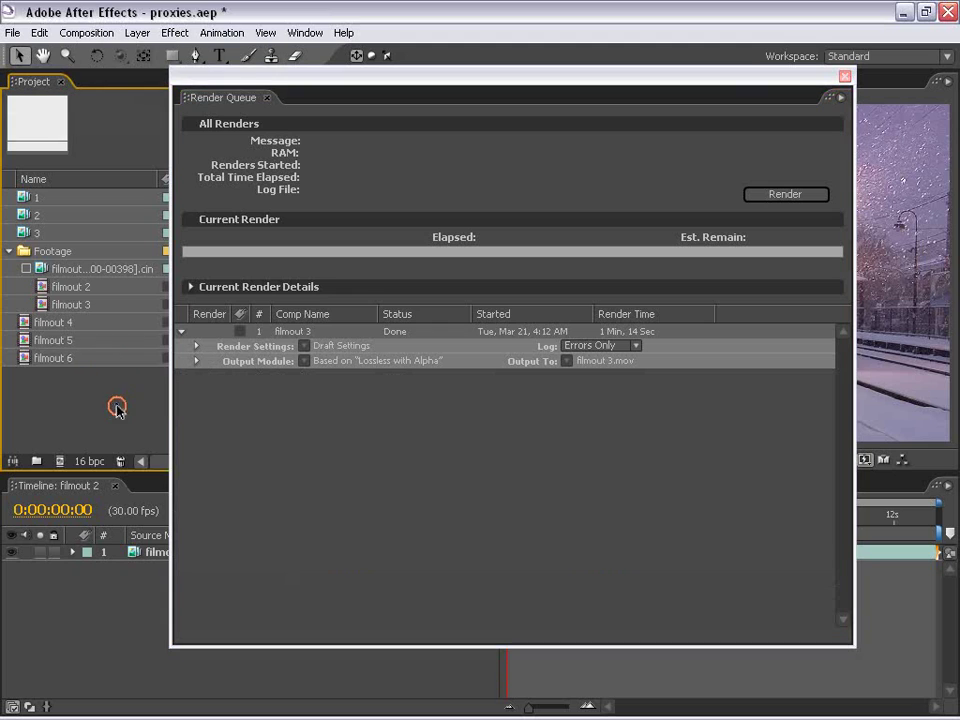
pyautogui.click(37, 33)
pyautogui.moveTo(100, 390)
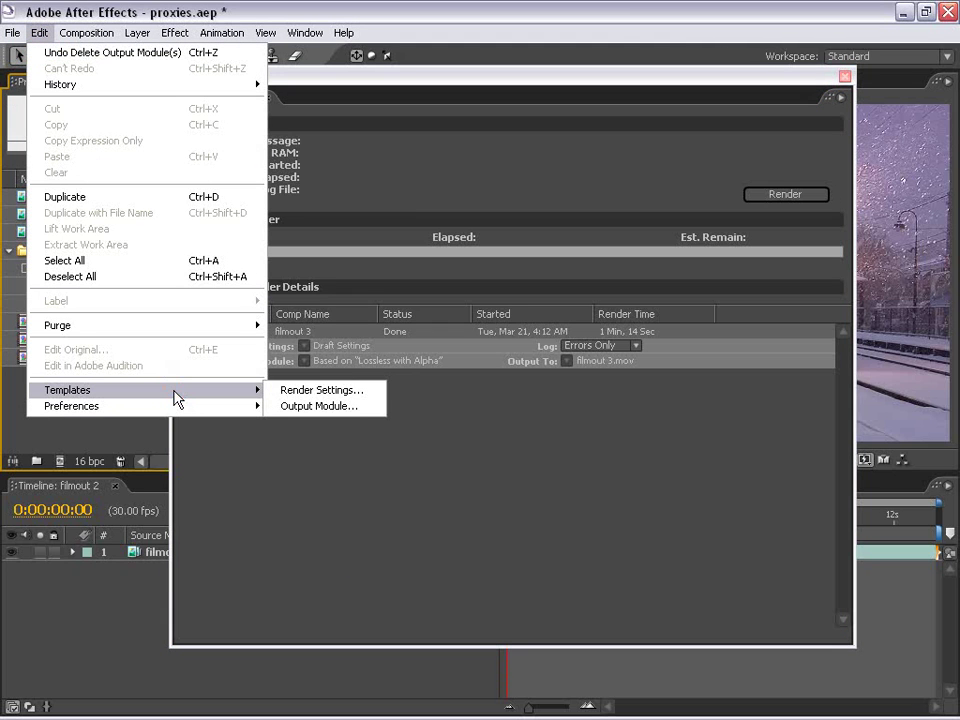
pyautogui.click(310, 406)
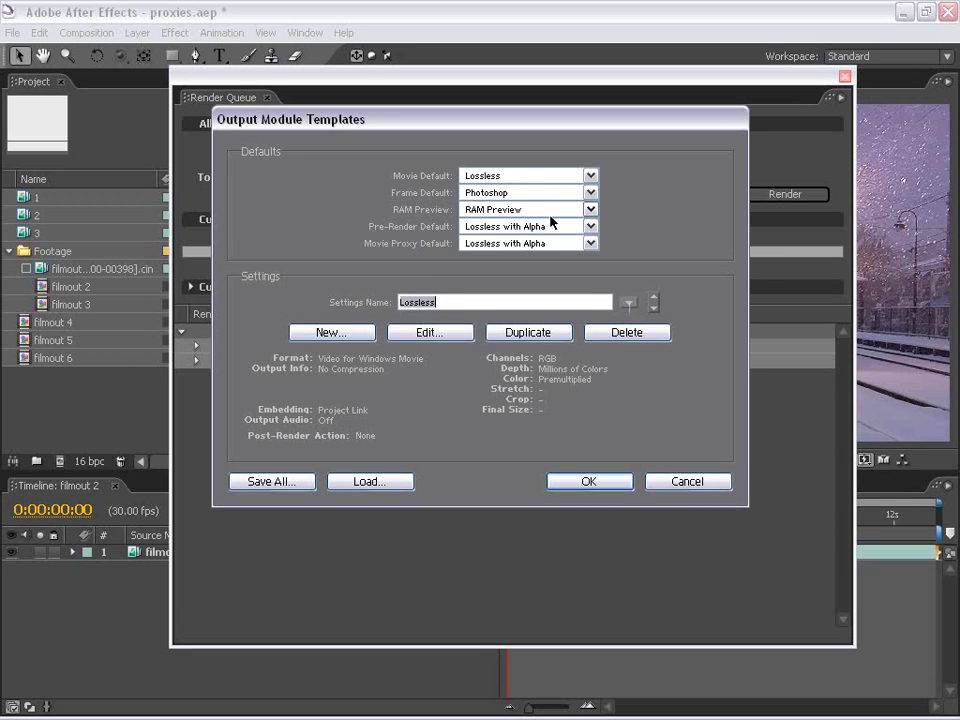
pyautogui.click(478, 244)
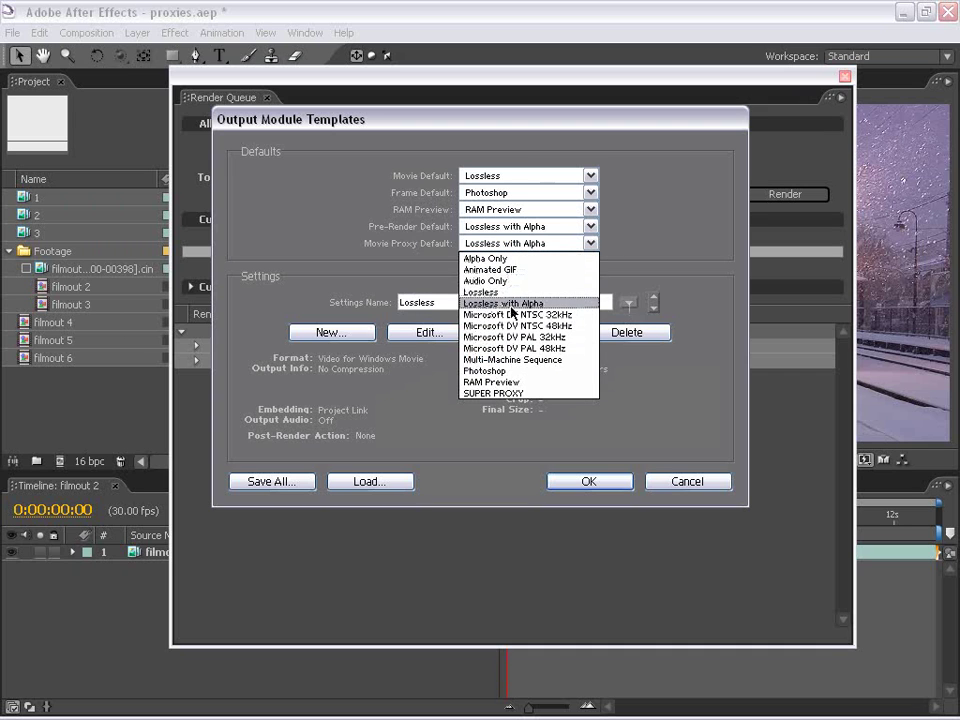
pyautogui.click(540, 305)
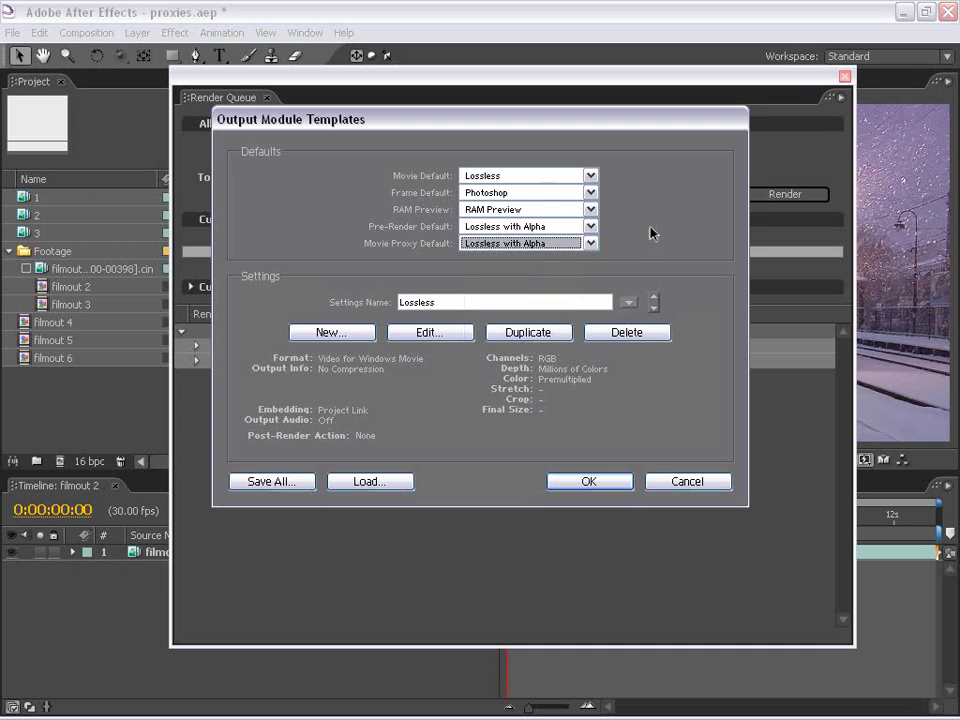
pyautogui.click(540, 246)
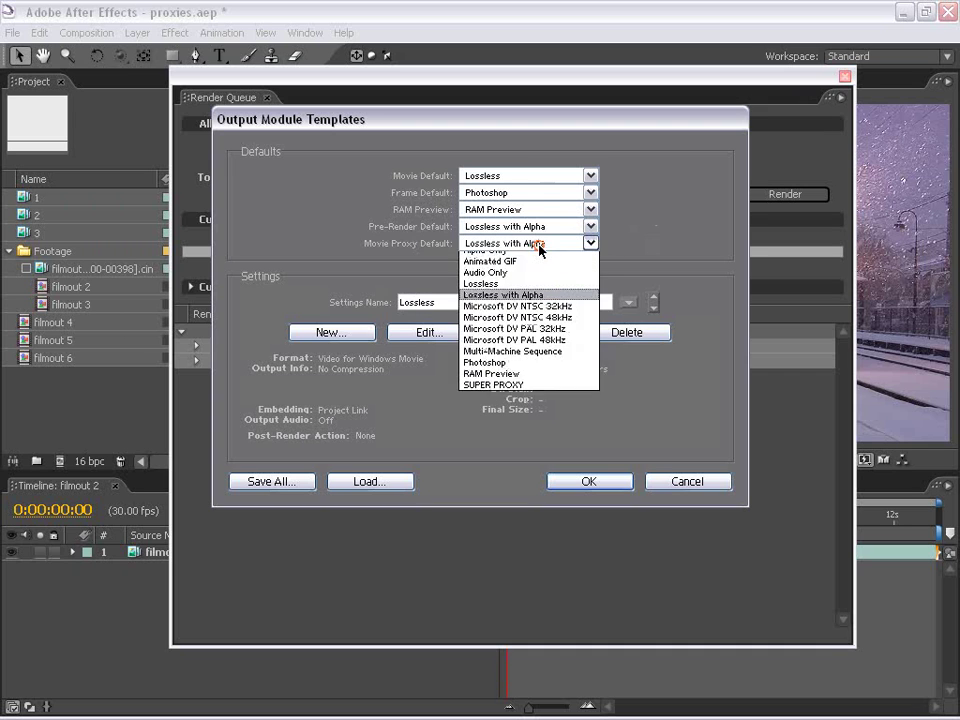
pyautogui.click(490, 384)
pyautogui.click(565, 486)
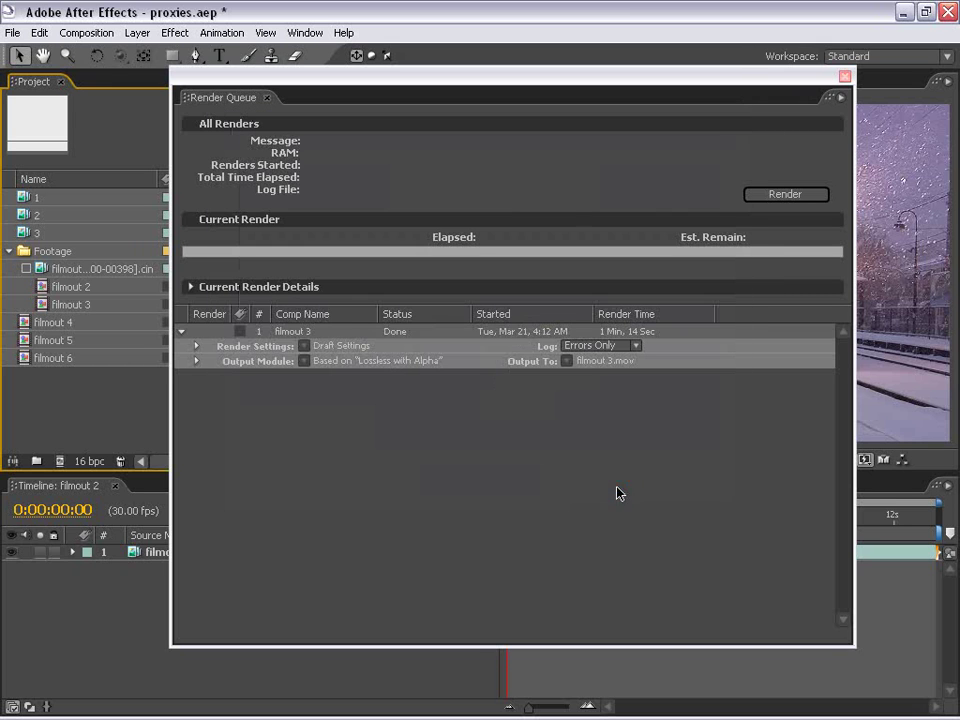
# Step: Test Create Proxy > Movie on composition 1, then delete the queued filmout 7 render
pyautogui.click(34, 197)
pyautogui.rightClick(24, 198)
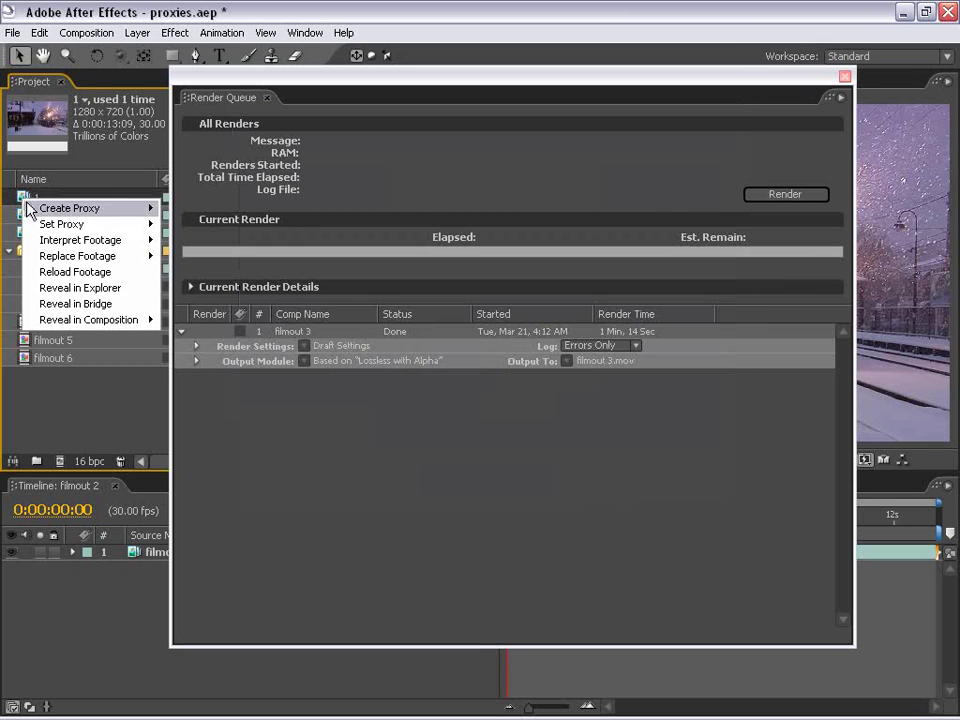
pyautogui.click(200, 224)
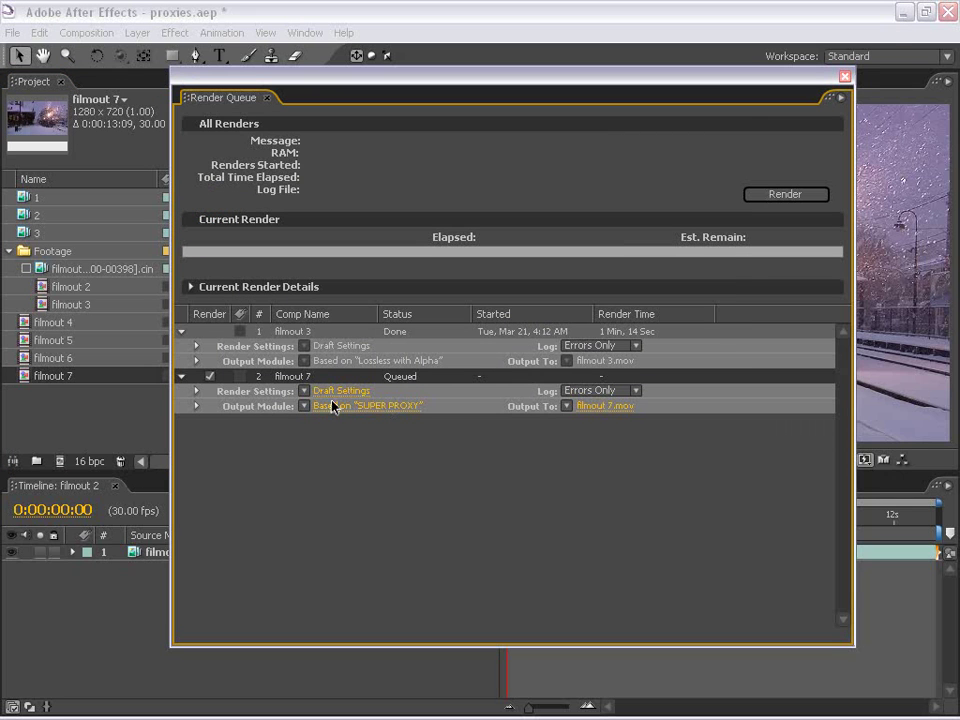
pyautogui.click(290, 378)
pyautogui.press('Delete')
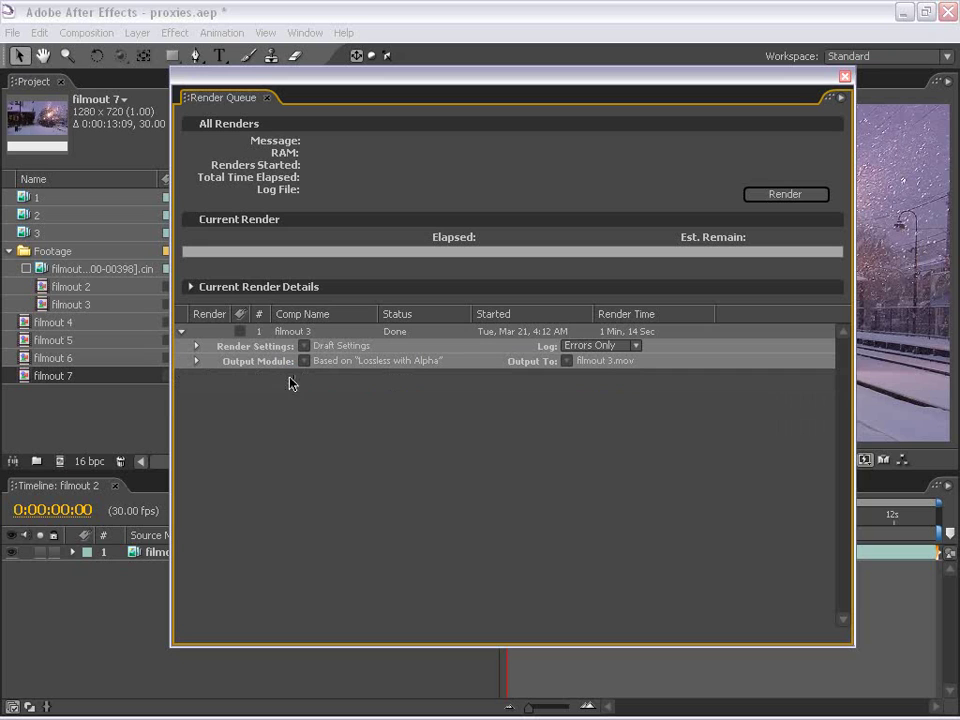
# Step: Create a new QuickTime Movie output template with audio enabled
pyautogui.click(40, 33)
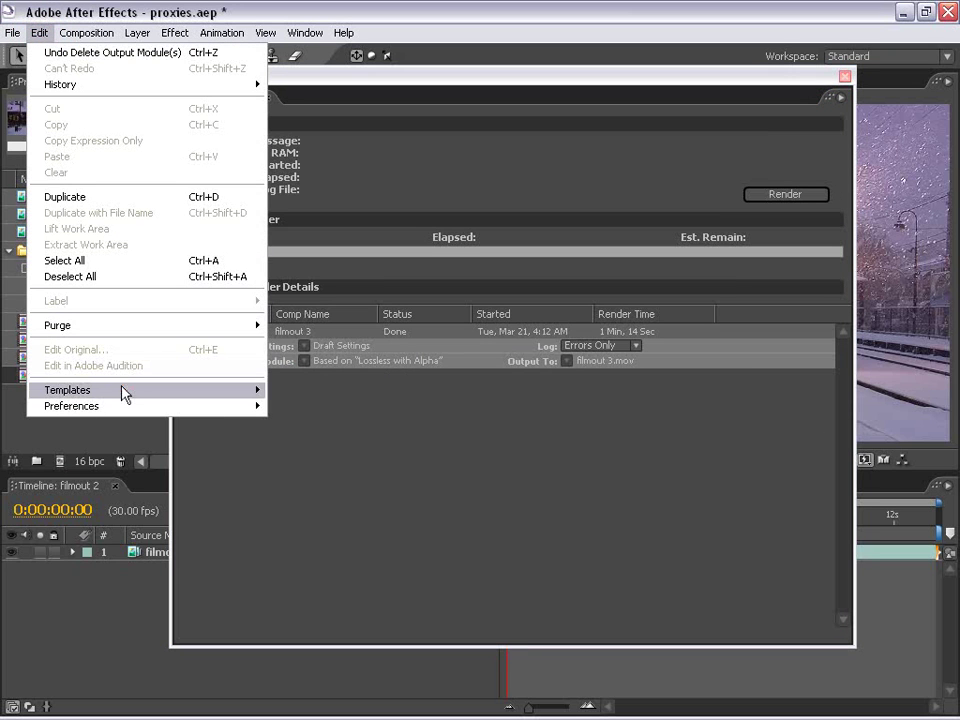
pyautogui.moveTo(68, 390)
pyautogui.click(327, 407)
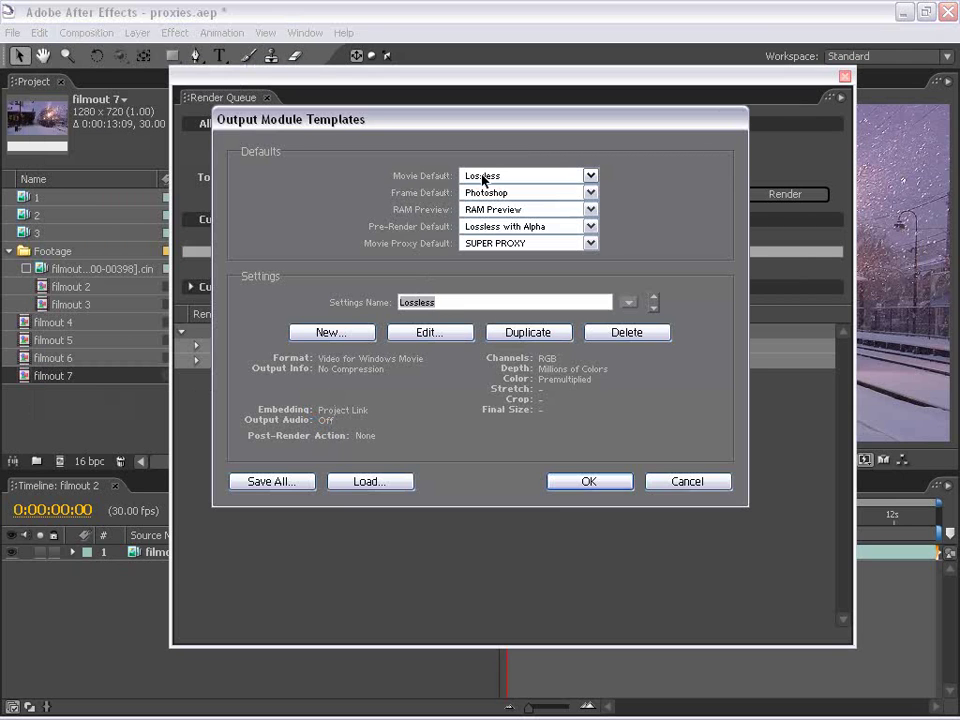
pyautogui.click(483, 178)
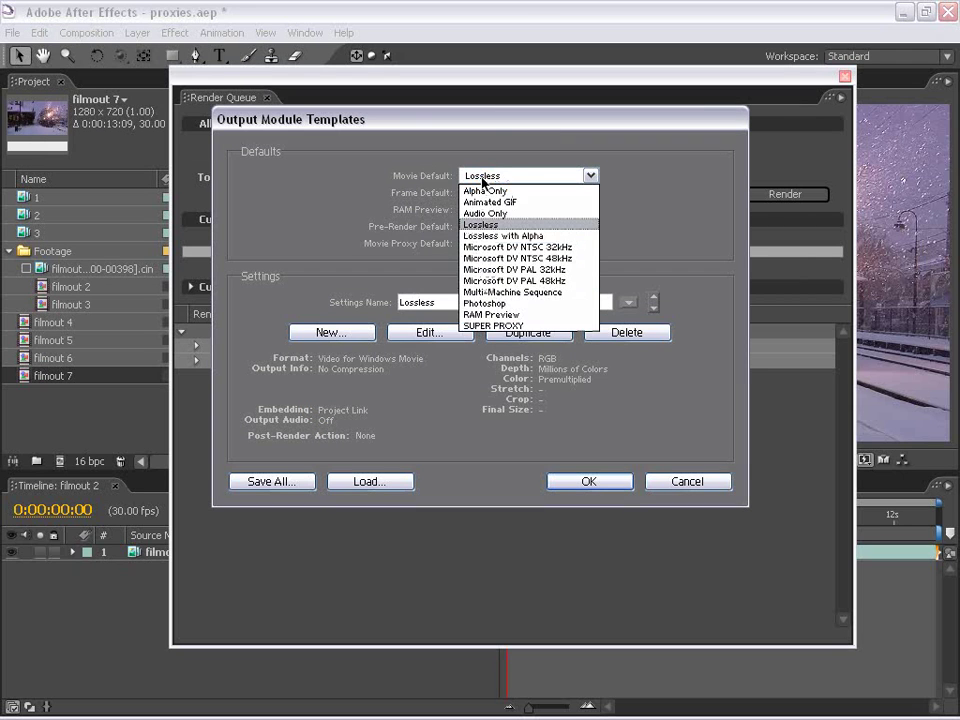
pyautogui.click(480, 147)
pyautogui.click(332, 332)
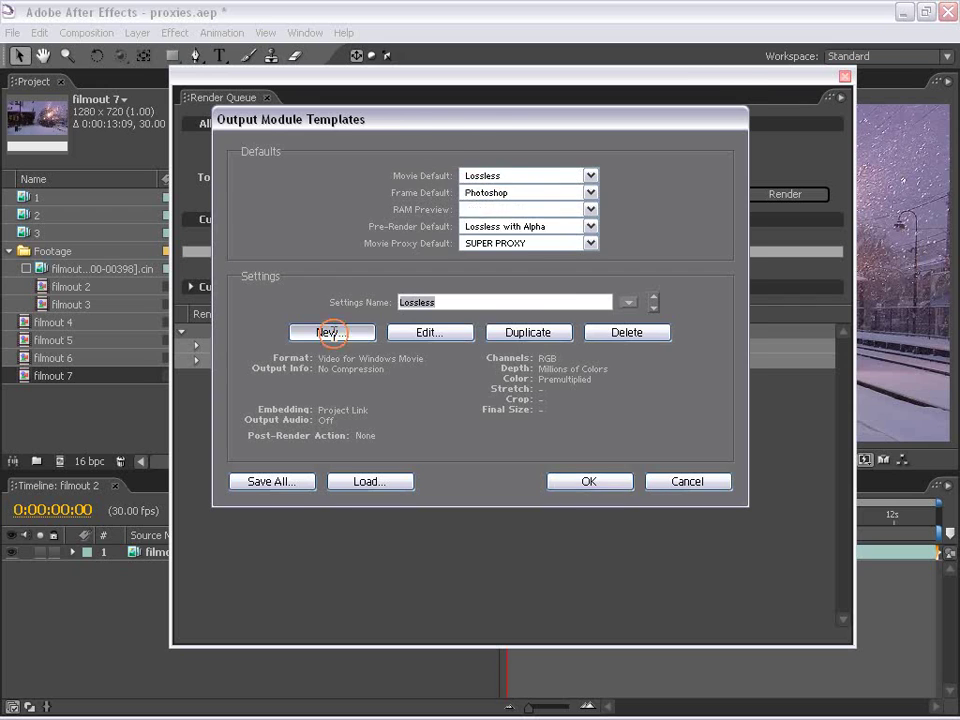
pyautogui.click(606, 117)
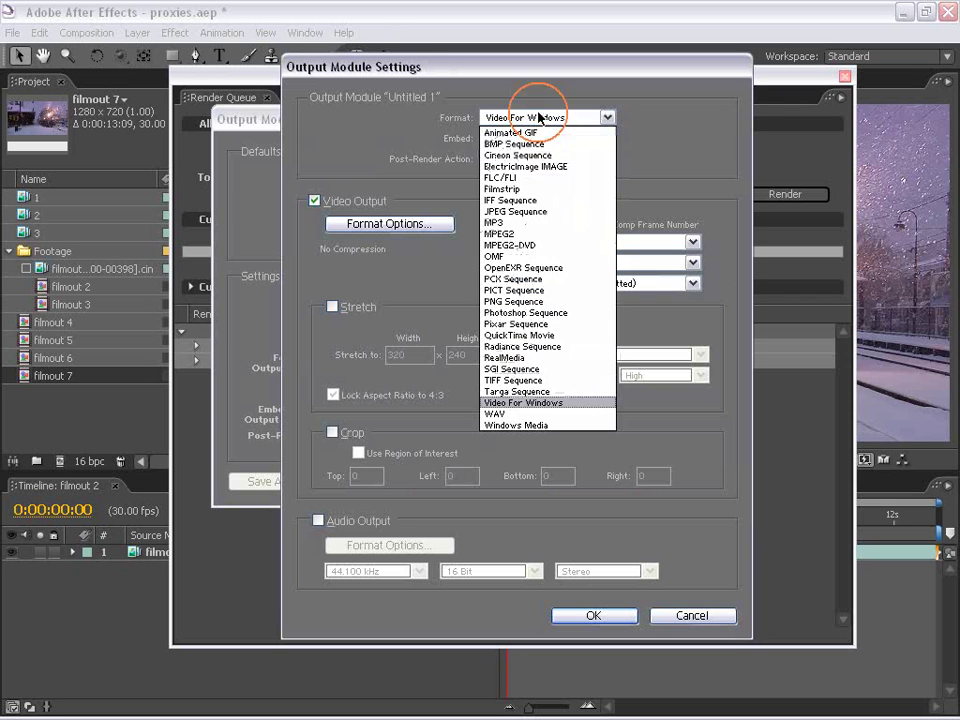
pyautogui.click(536, 336)
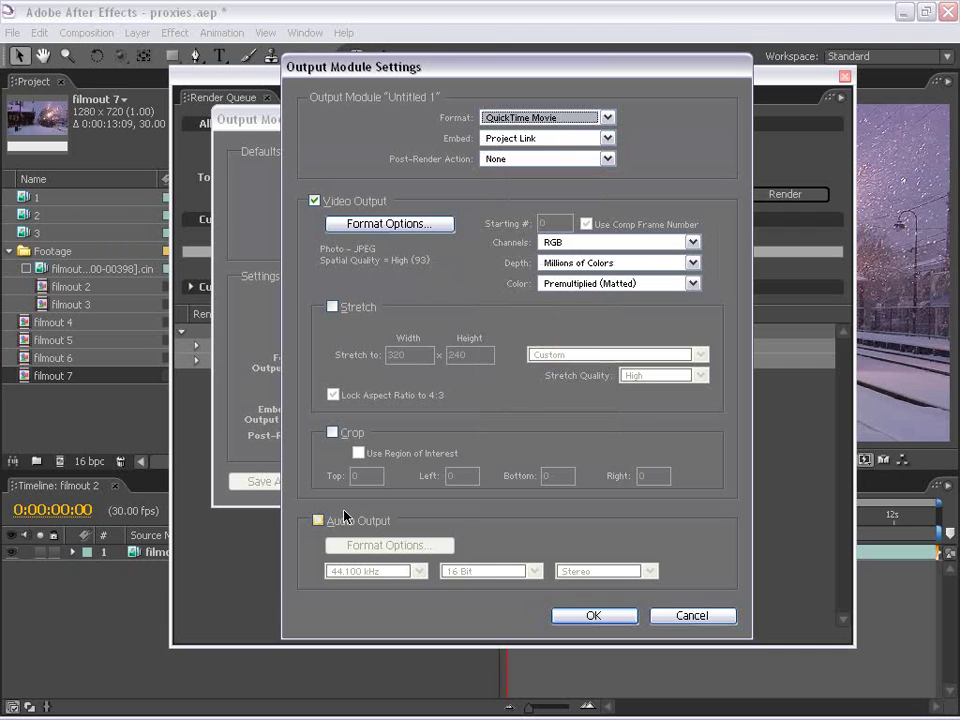
pyautogui.click(318, 520)
pyautogui.click(595, 615)
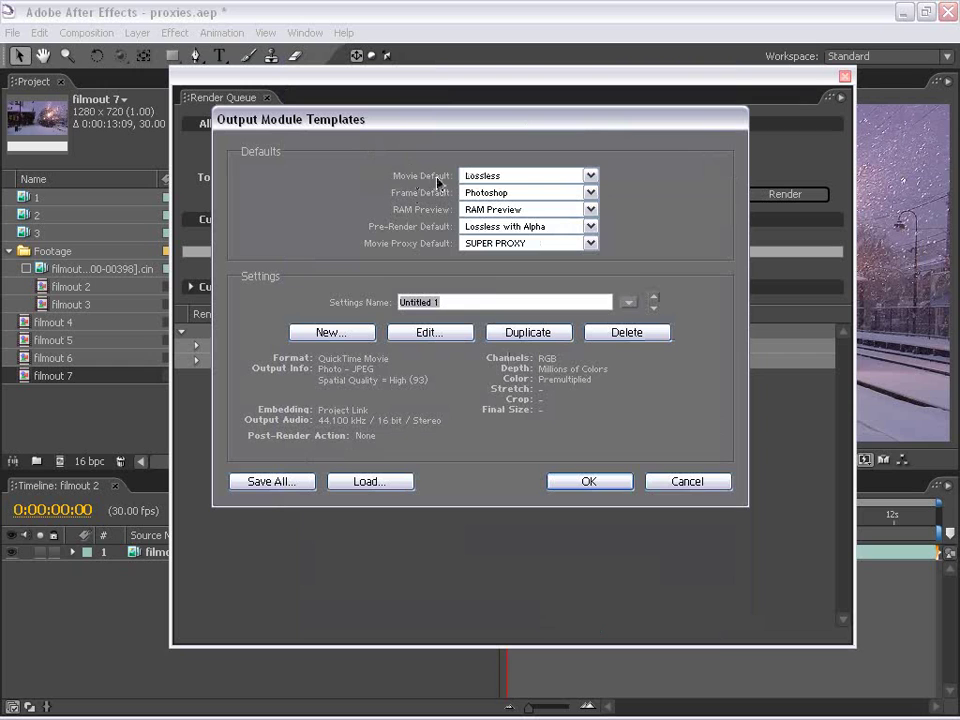
# Step: Make the new template the Movie Default, name it QUICKTIME JPG, and confirm
pyautogui.click(590, 175)
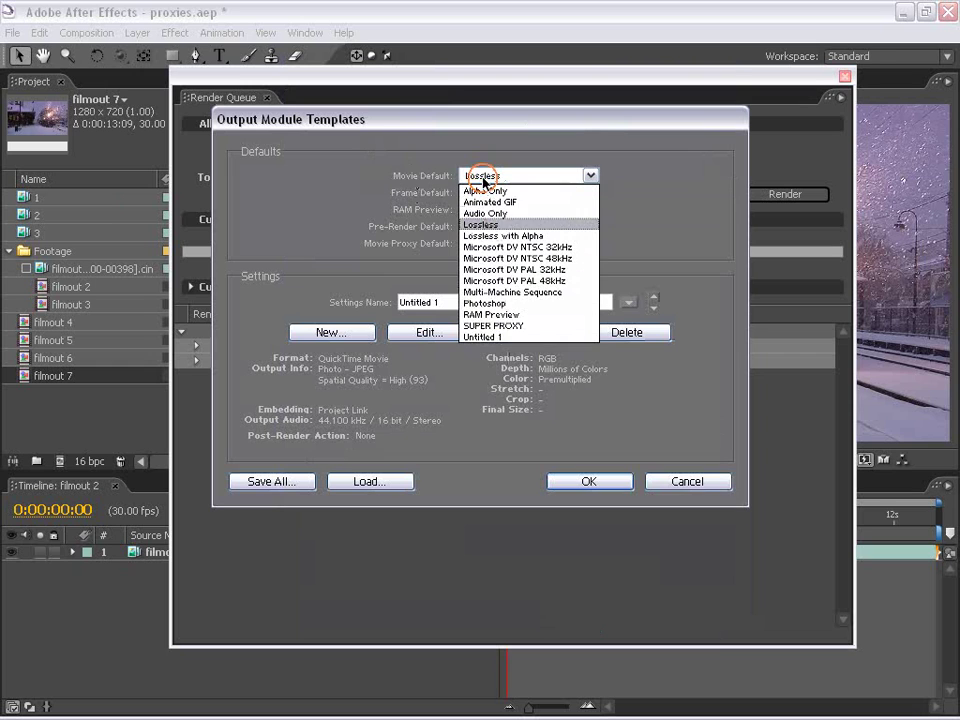
pyautogui.click(491, 336)
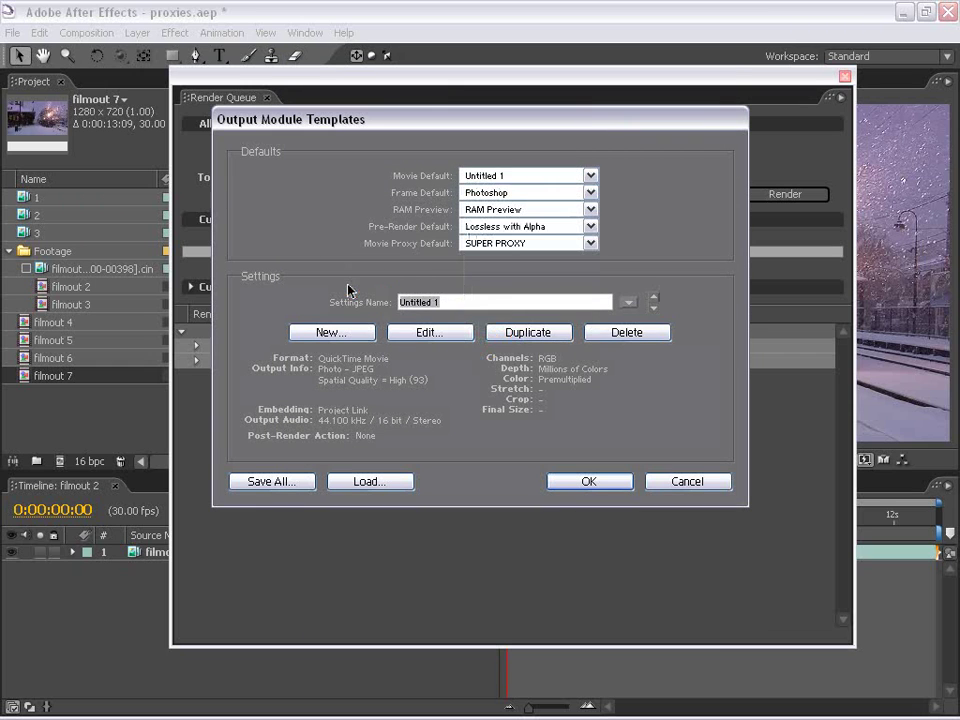
pyautogui.write('QUIC')
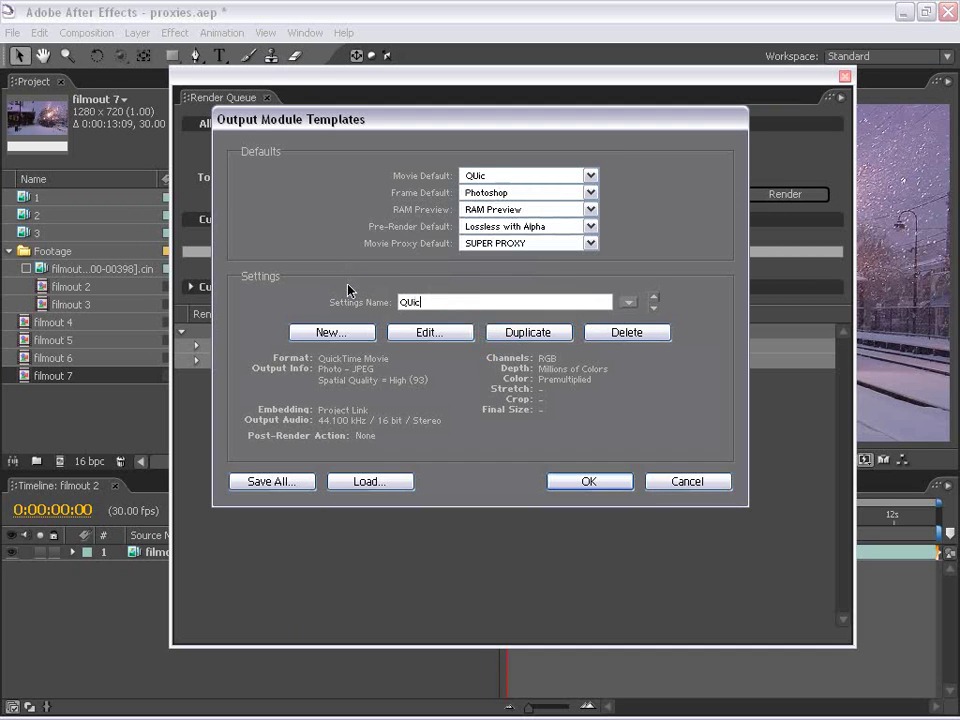
pyautogui.write('KTIM')
pyautogui.write('E JPG')
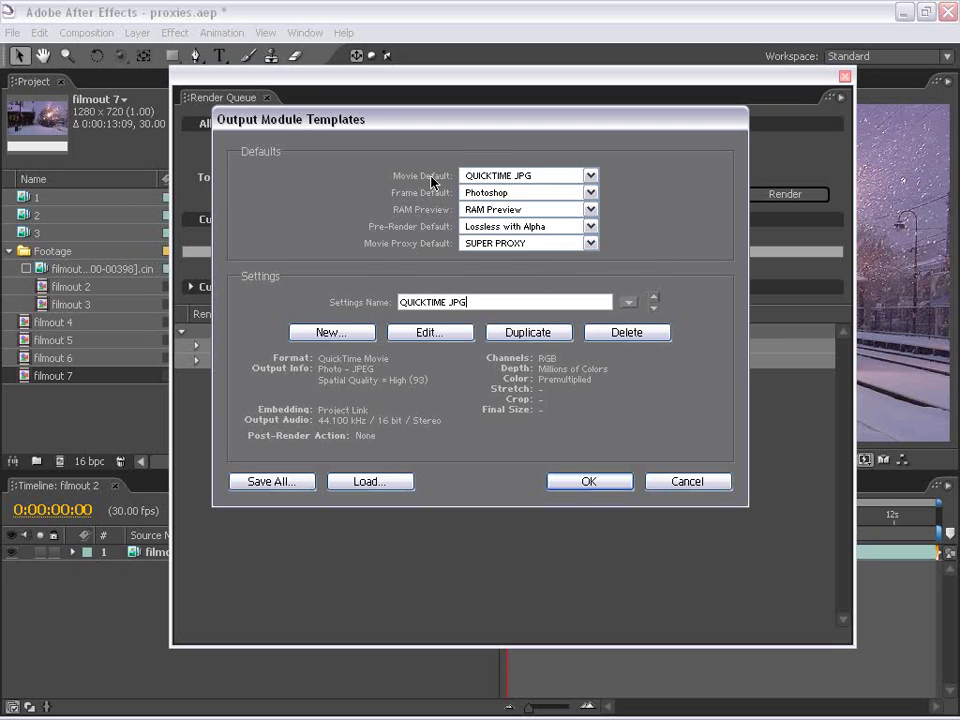
pyautogui.click(580, 483)
# Step: Add filmout 2 to the render queue and review its Output Module format list unchanged
pyautogui.click(845, 76)
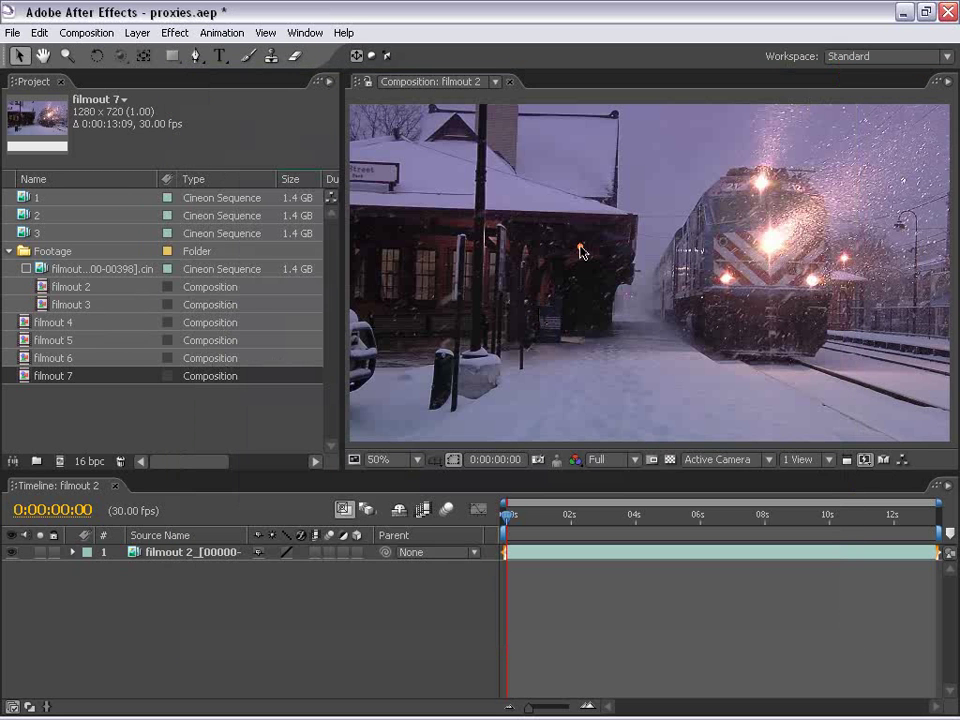
pyautogui.click(86, 33)
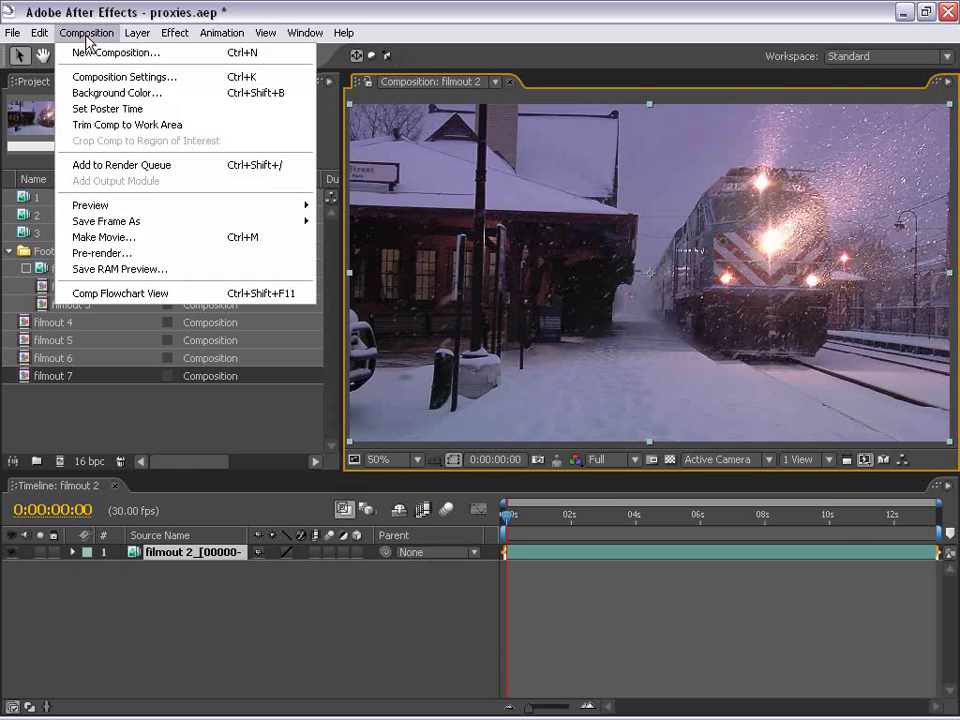
pyautogui.click(120, 165)
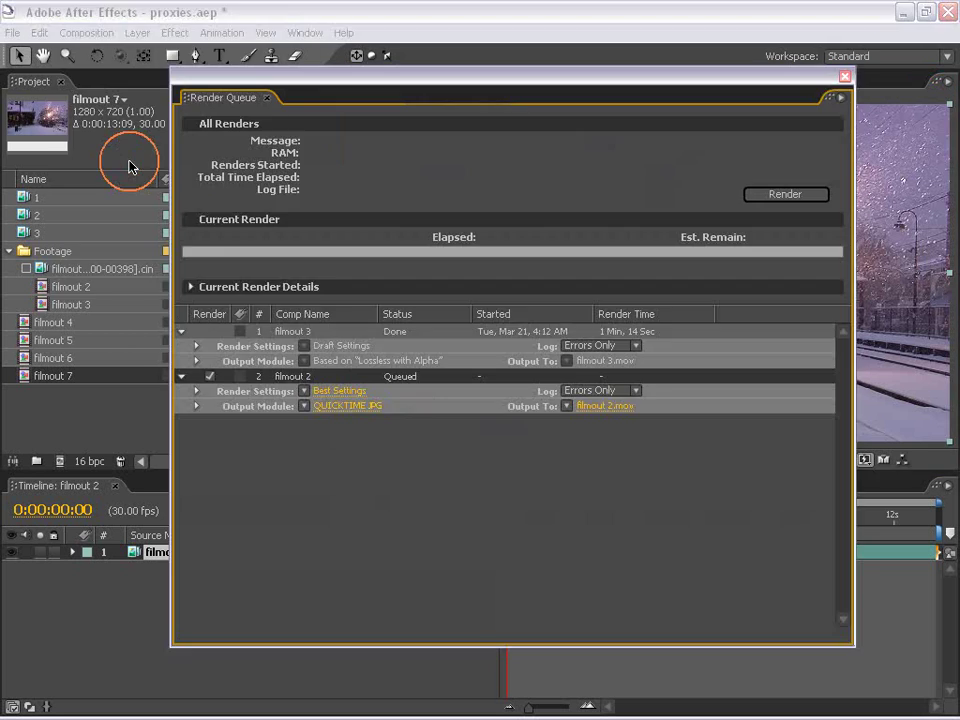
pyautogui.click(329, 406)
pyautogui.click(580, 118)
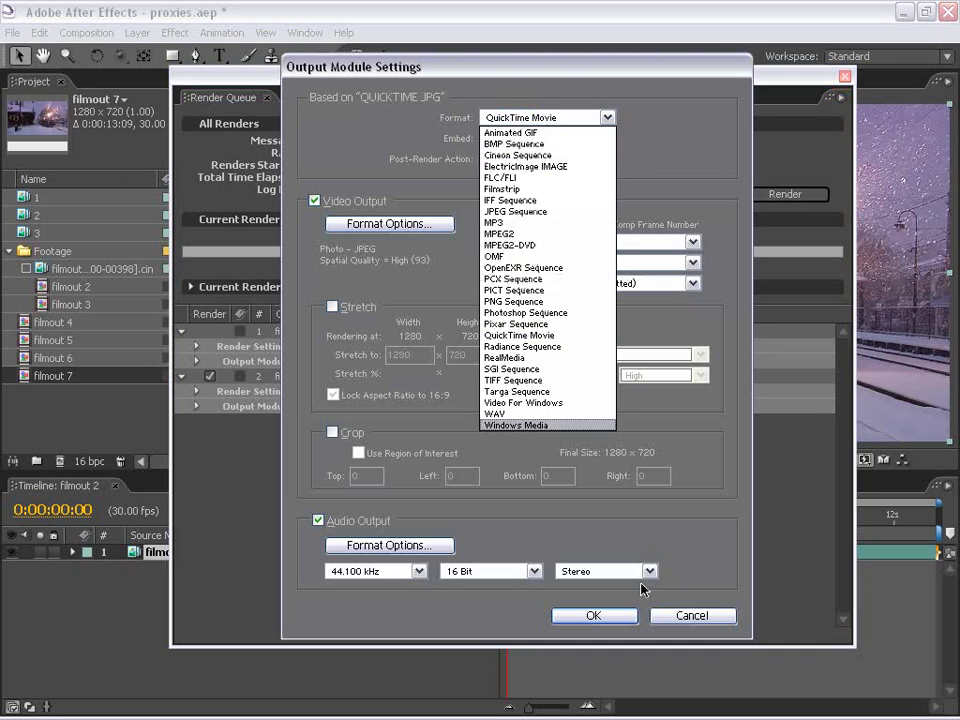
pyautogui.click(677, 620)
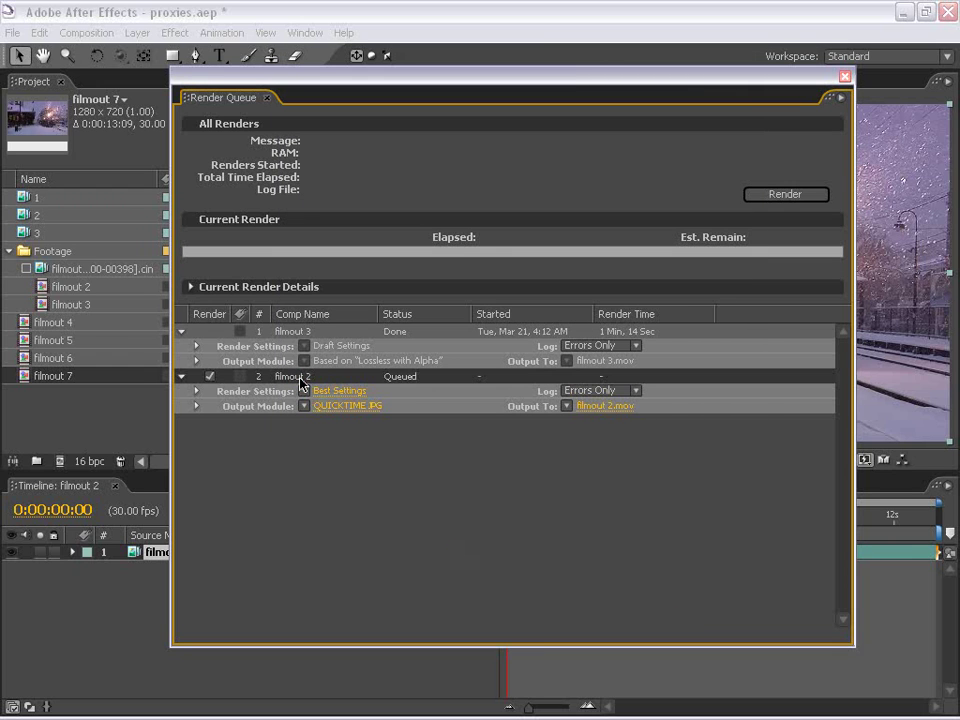
pyautogui.click(295, 377)
# Step: Duplicate the filmout 2 render item, then delete both filmout 2 items
pyautogui.click(601, 668)
pyautogui.moveTo(506, 88)
pyautogui.mouseDown()
pyautogui.moveTo(82, 105)
pyautogui.moveTo(560, 66)
pyautogui.mouseUp()
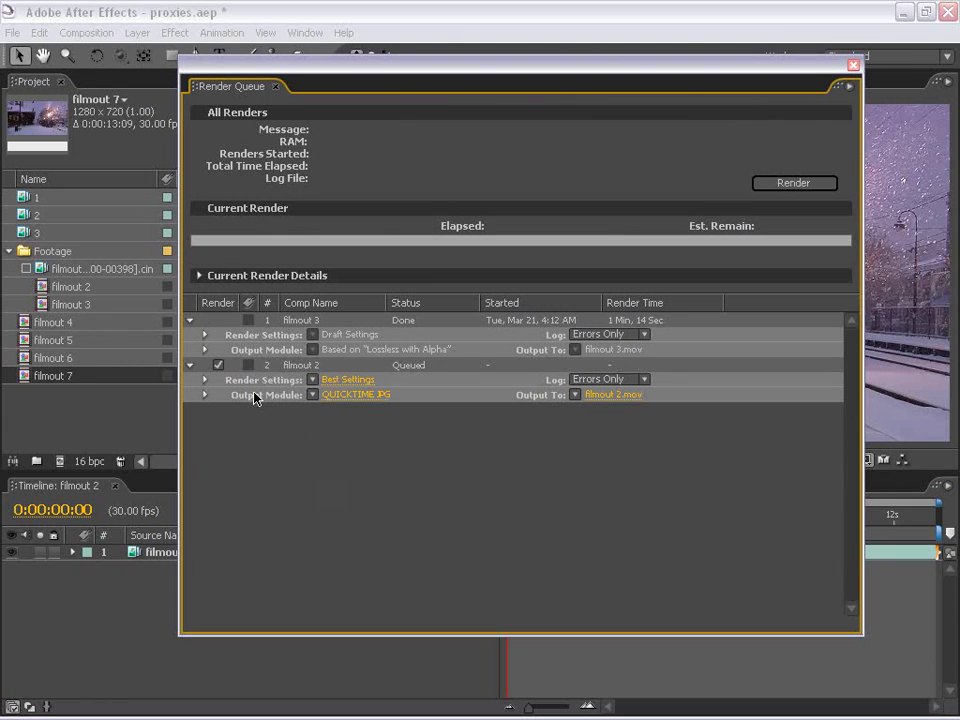
pyautogui.click(293, 368)
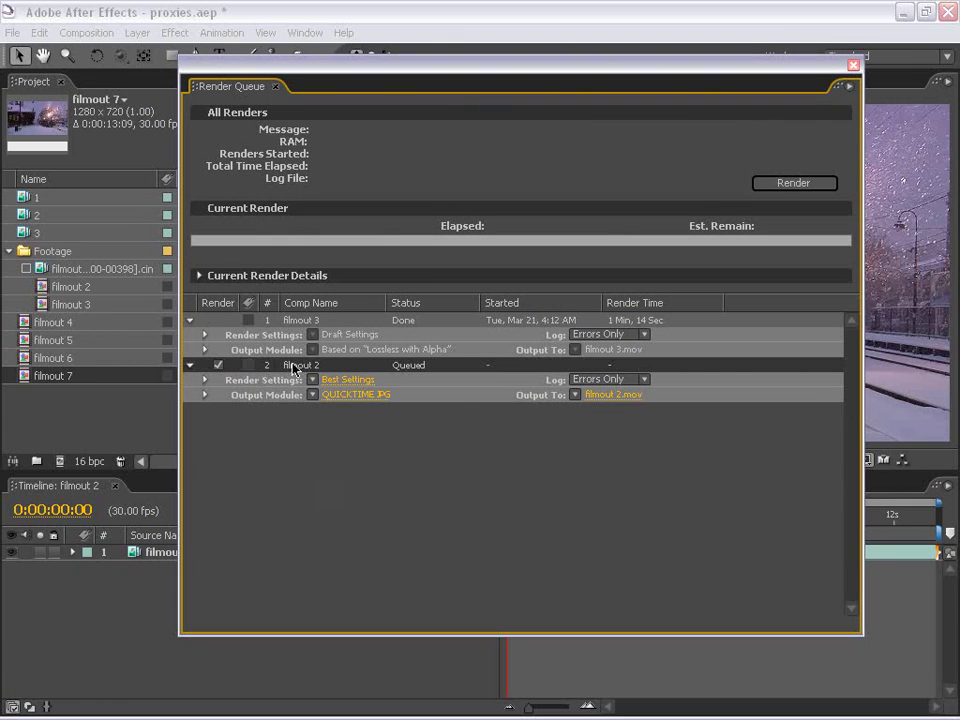
pyautogui.hotkey('ctrl', 'd')
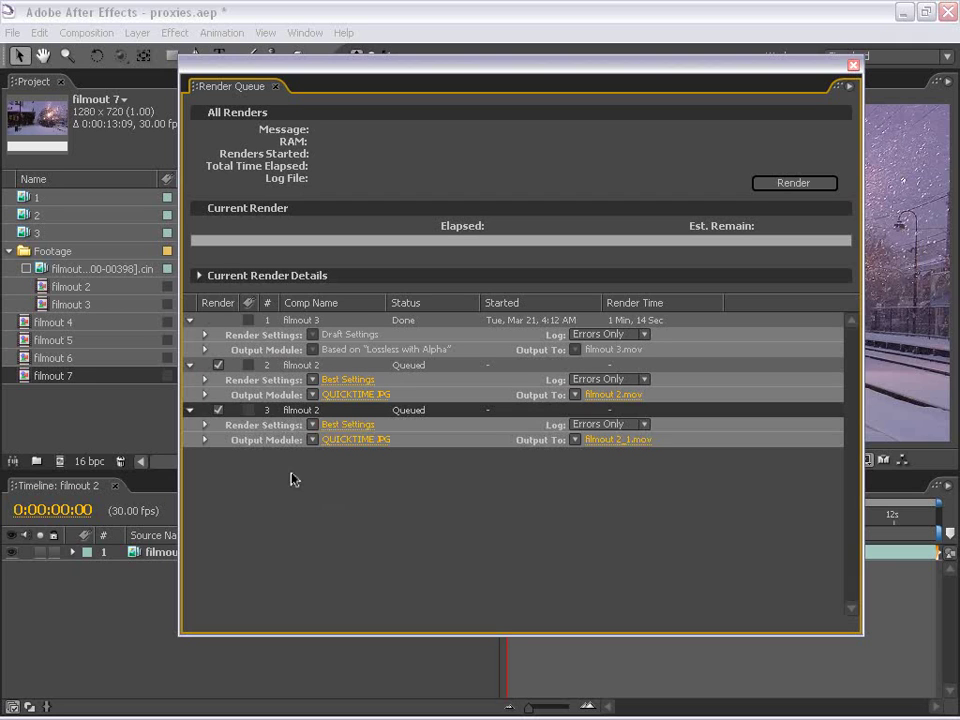
pyautogui.click(363, 553)
pyautogui.click(288, 409)
pyautogui.click(300, 365)
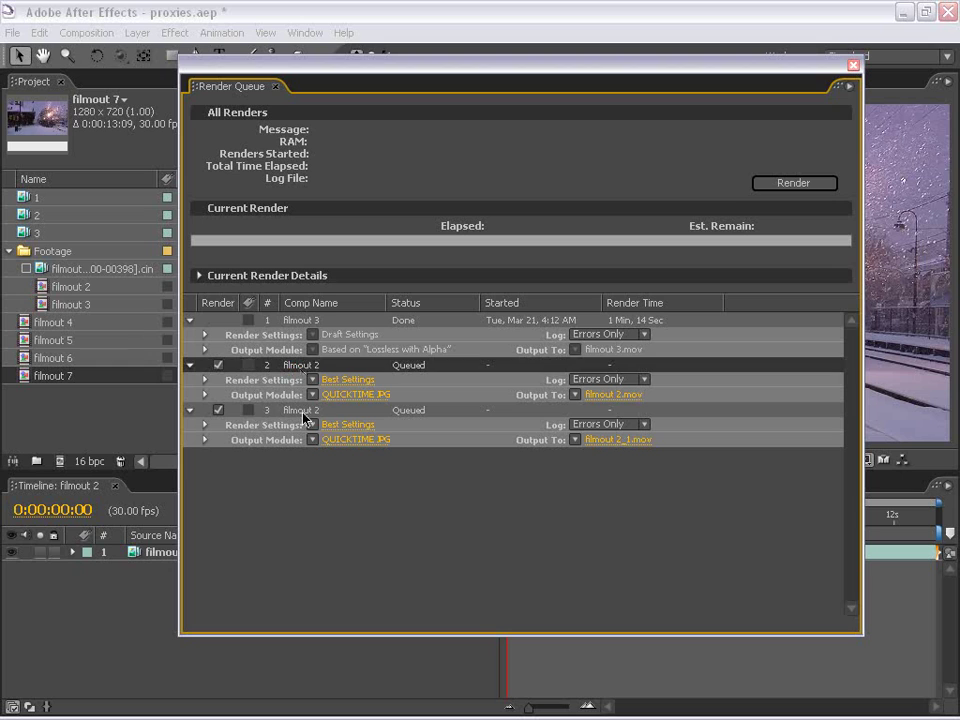
pyautogui.keyDown('shift'); pyautogui.click(310, 410); pyautogui.keyUp('shift')
pyautogui.press('Delete')
# Step: Duplicate filmout 3, check its custom time span, cancel, and delete the duplicate
pyautogui.click(281, 324)
pyautogui.click(401, 375)
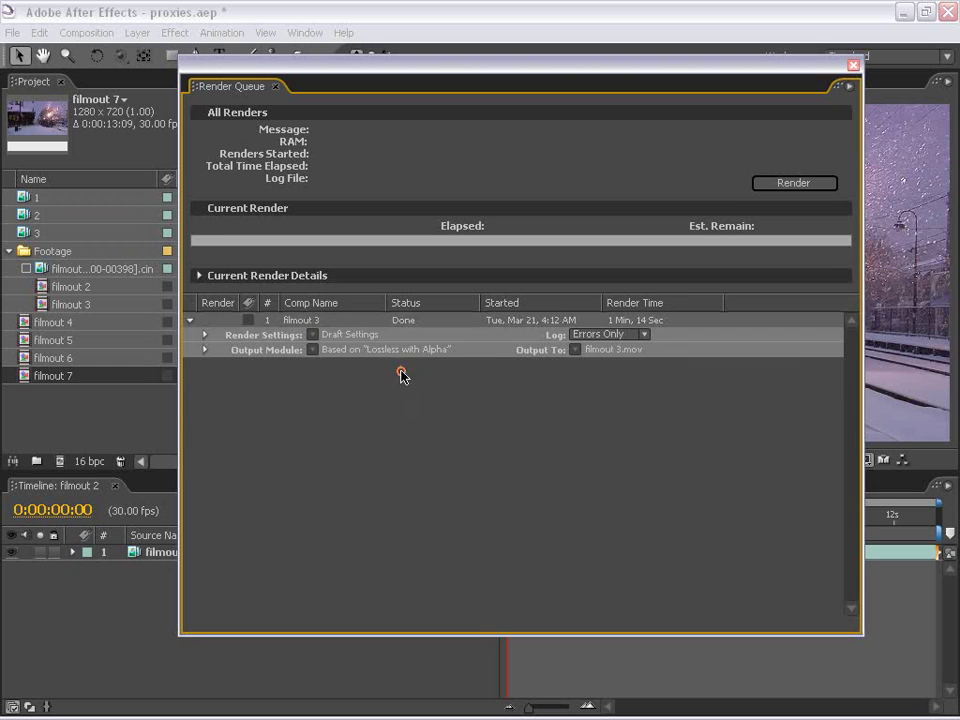
pyautogui.click(313, 322)
pyautogui.hotkey('ctrl', 'd')
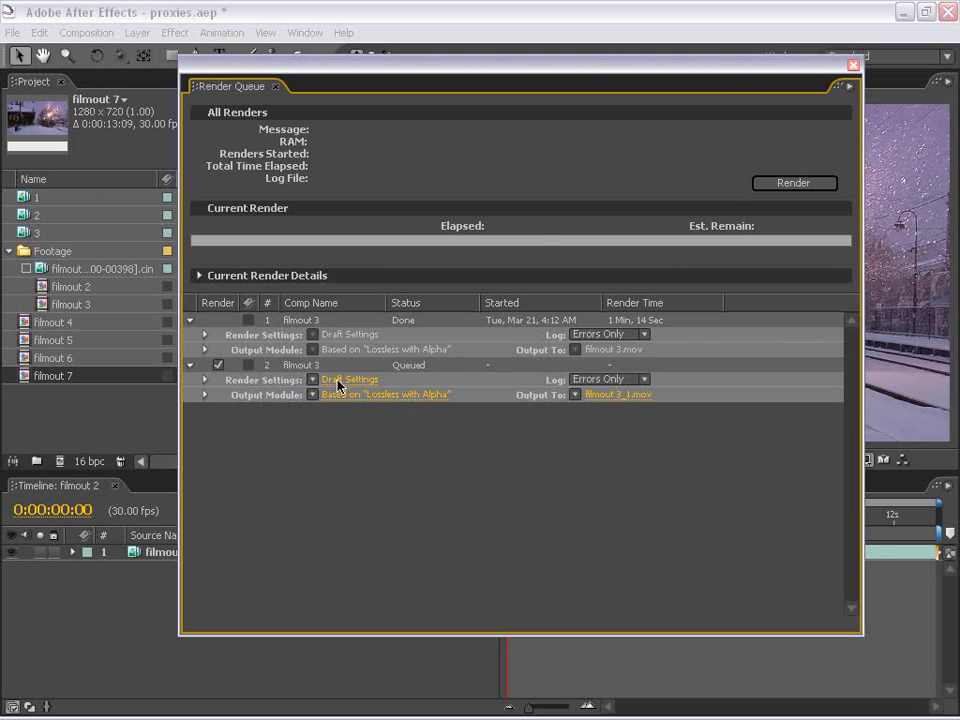
pyautogui.click(328, 380)
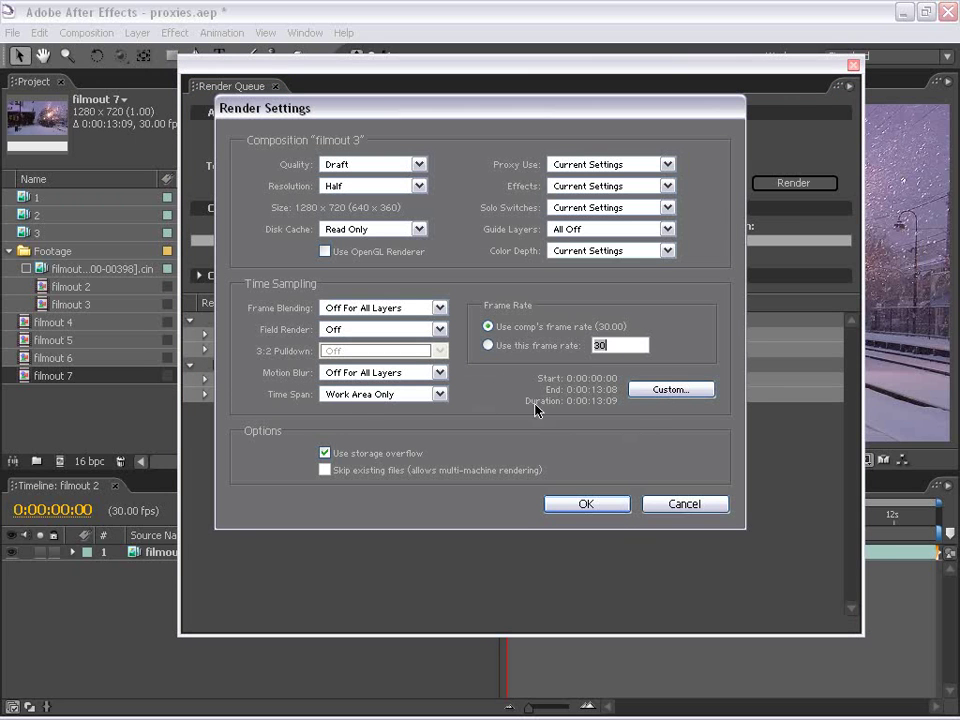
pyautogui.click(646, 392)
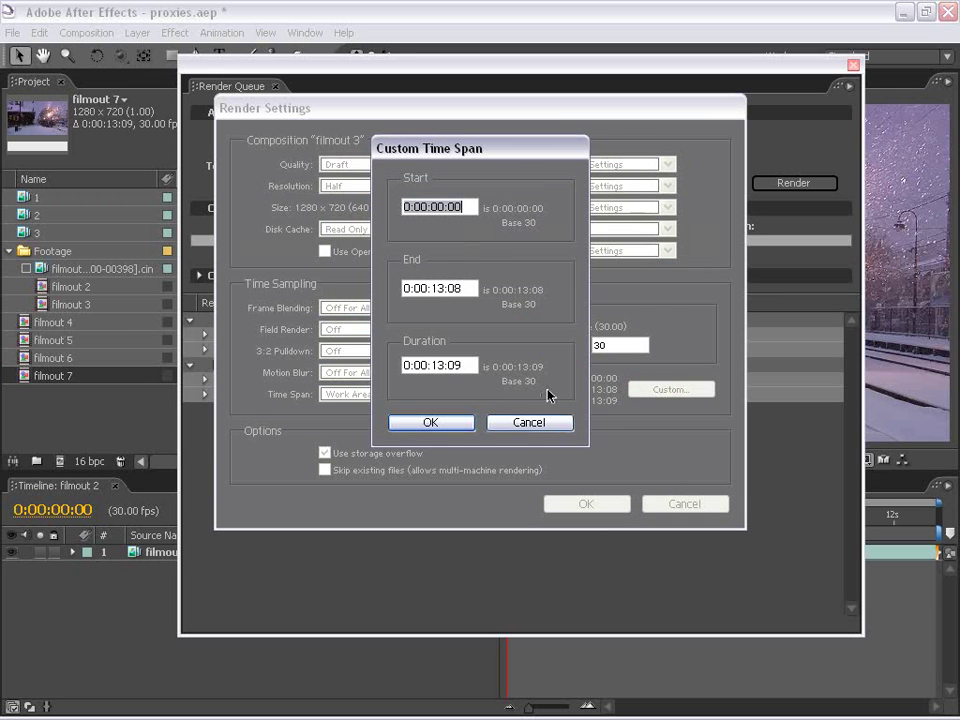
pyautogui.click(527, 424)
pyautogui.click(684, 503)
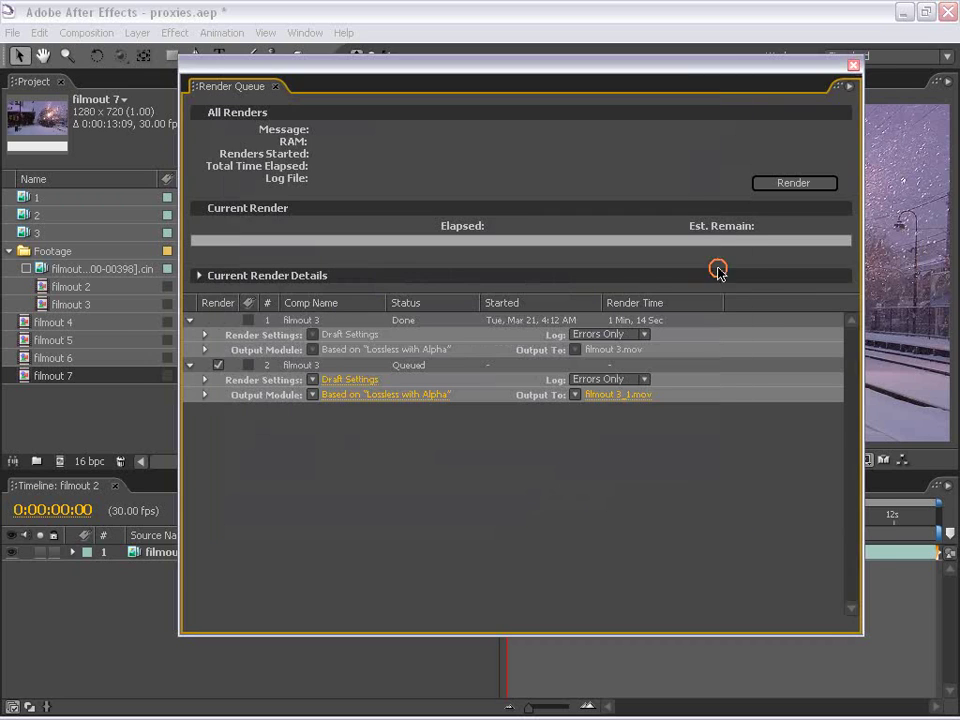
pyautogui.click(288, 365)
pyautogui.press('Delete')
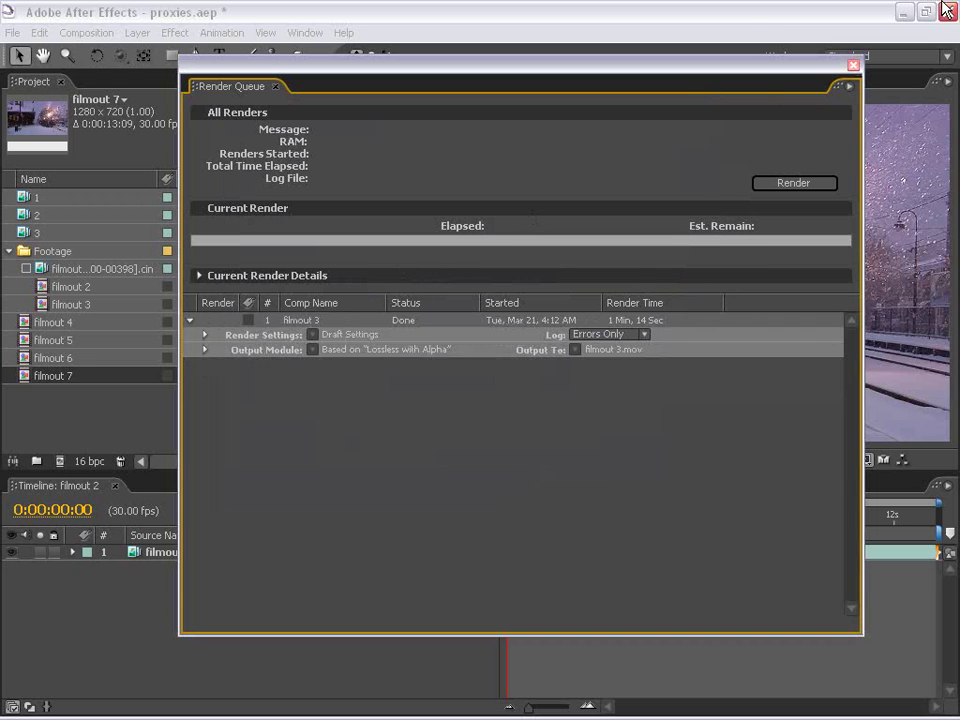
# Step: Close the render queue and set the Composition panel resolution from Full to Half
pyautogui.click(854, 65)
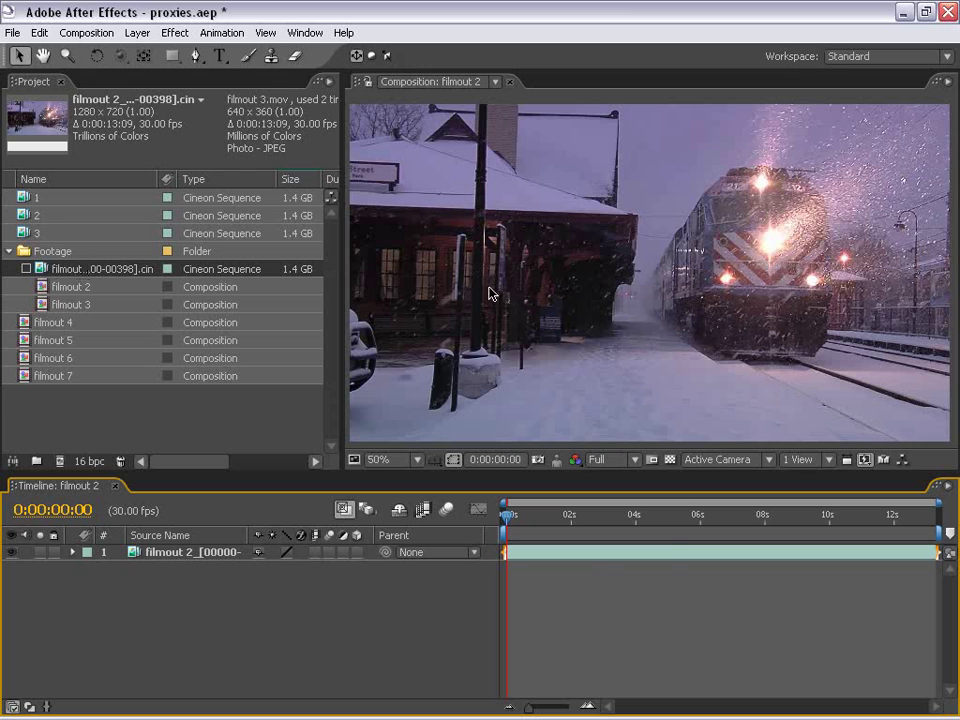
pyautogui.click(603, 460)
pyautogui.click(608, 553)
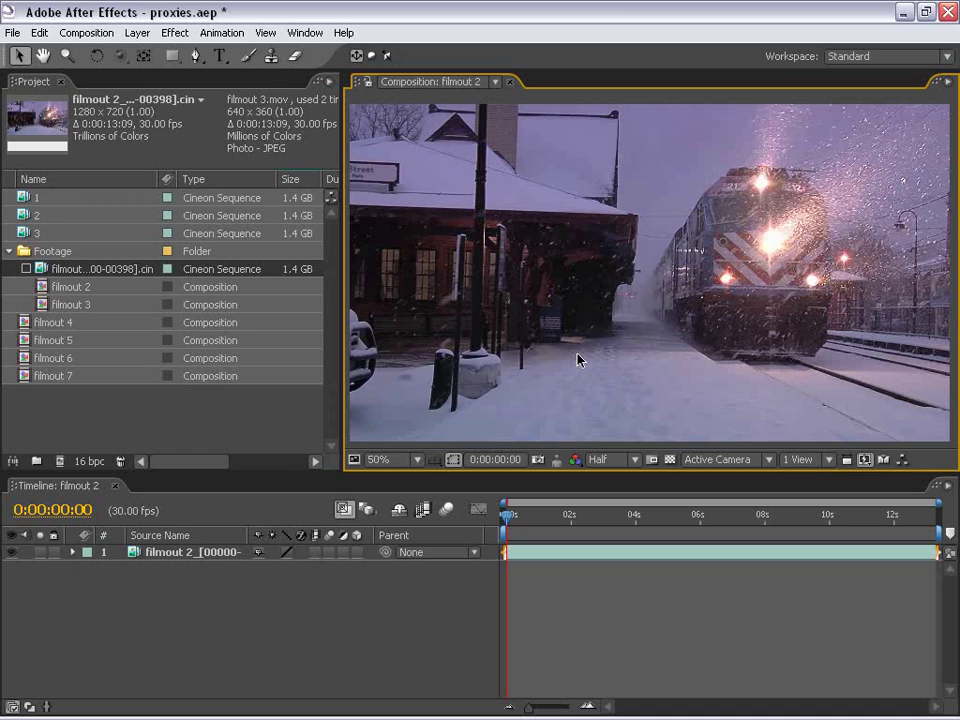
# Step: Enable the Cineon footage proxy and scrub filmout 2 end to start with adaptive-resolution fast previews
pyautogui.click(26, 269)
pyautogui.moveTo(540, 514); pyautogui.dragTo(516, 514)
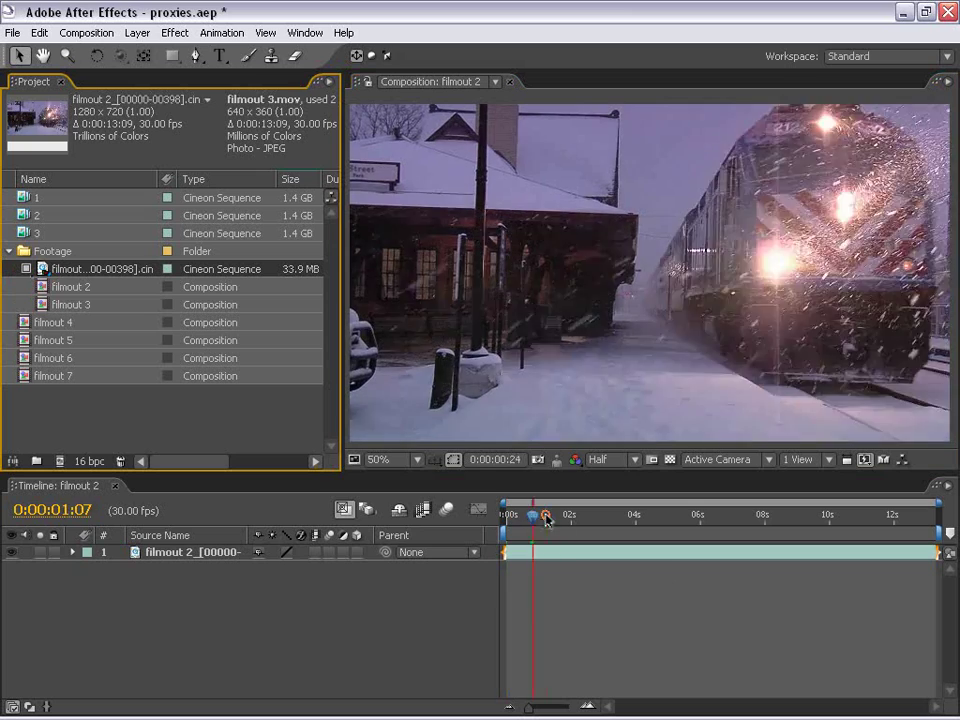
pyautogui.moveTo(516, 563)
pyautogui.mouseDown()
pyautogui.moveTo(838, 570)
pyautogui.moveTo(752, 570)
pyautogui.mouseUp()
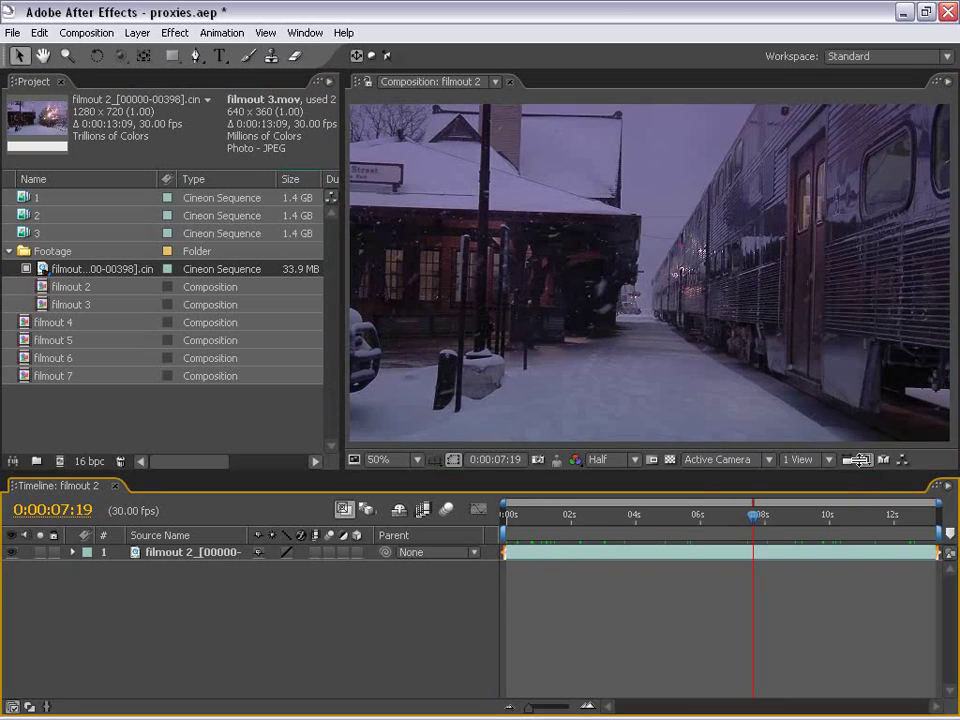
pyautogui.click(864, 459)
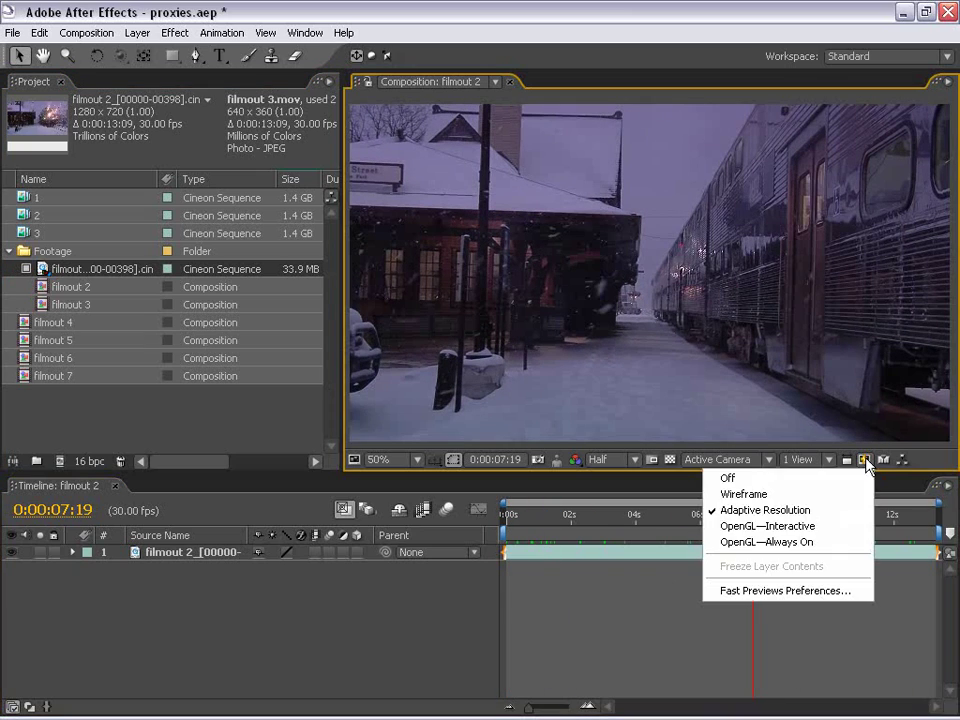
pyautogui.click(744, 512)
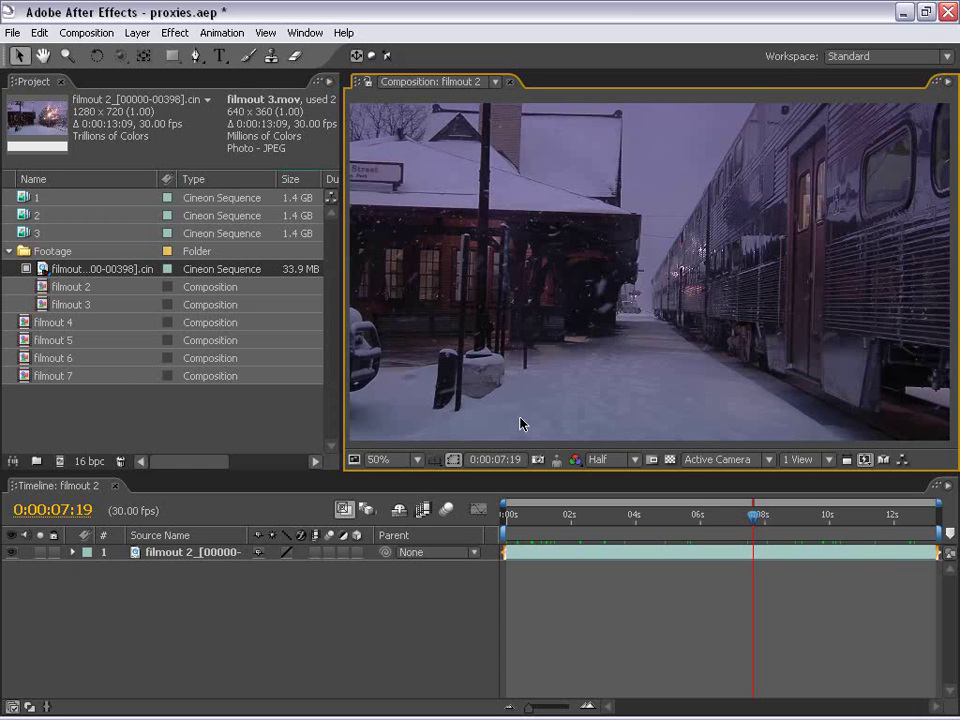
pyautogui.moveTo(791, 515); pyautogui.dragTo(921, 527)
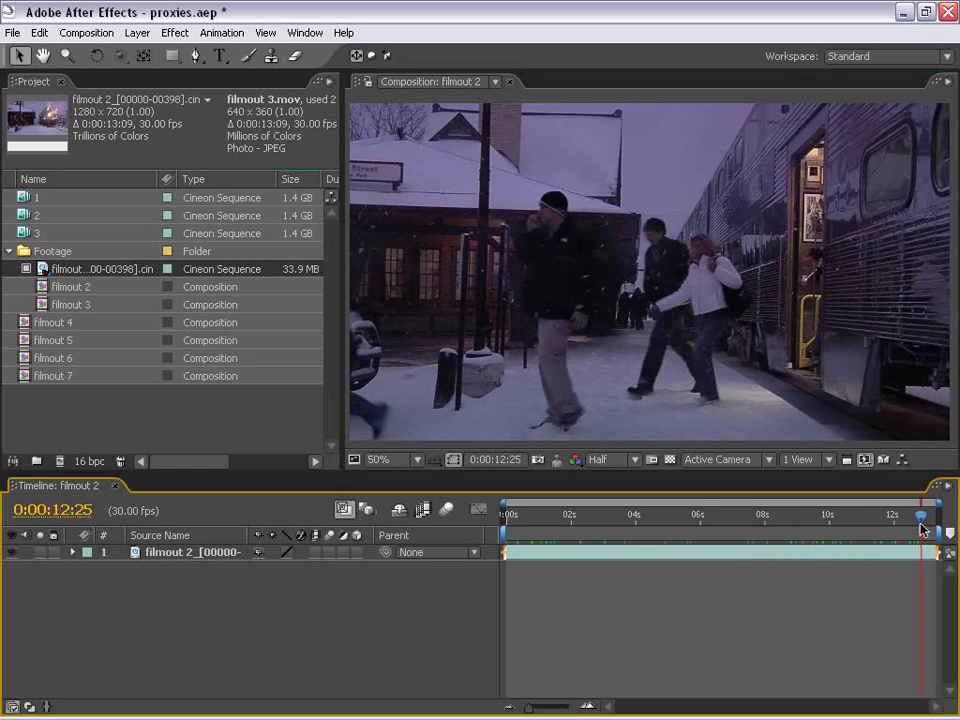
pyautogui.moveTo(921, 527); pyautogui.dragTo(495, 546)
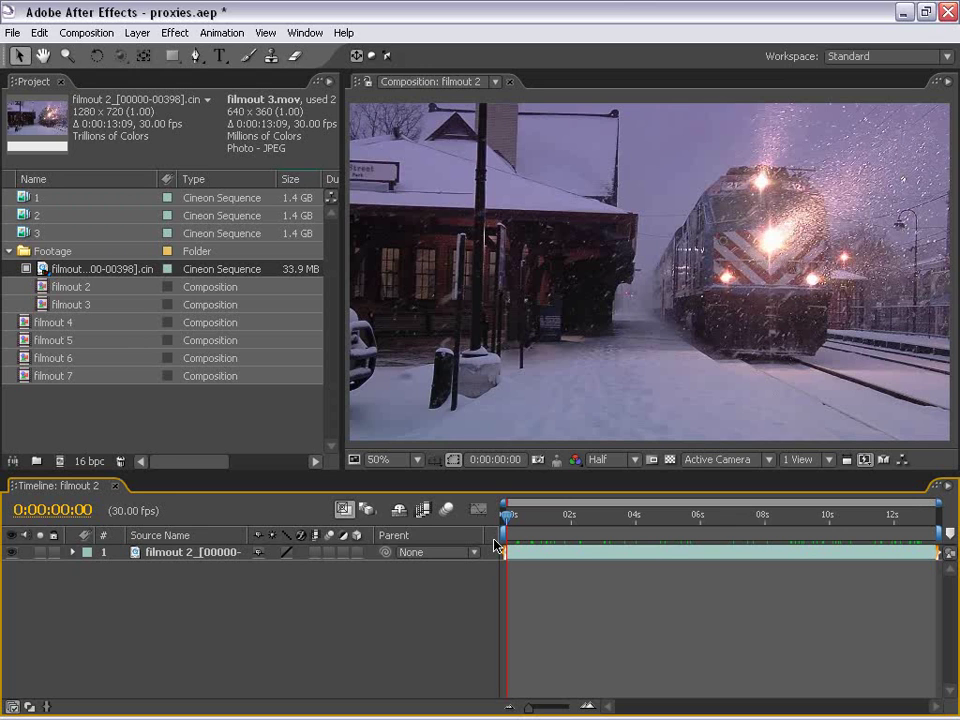
# Step: Switch to the Motion Tracking workspace and start tracking motion on the footage layer
pyautogui.click(530, 552)
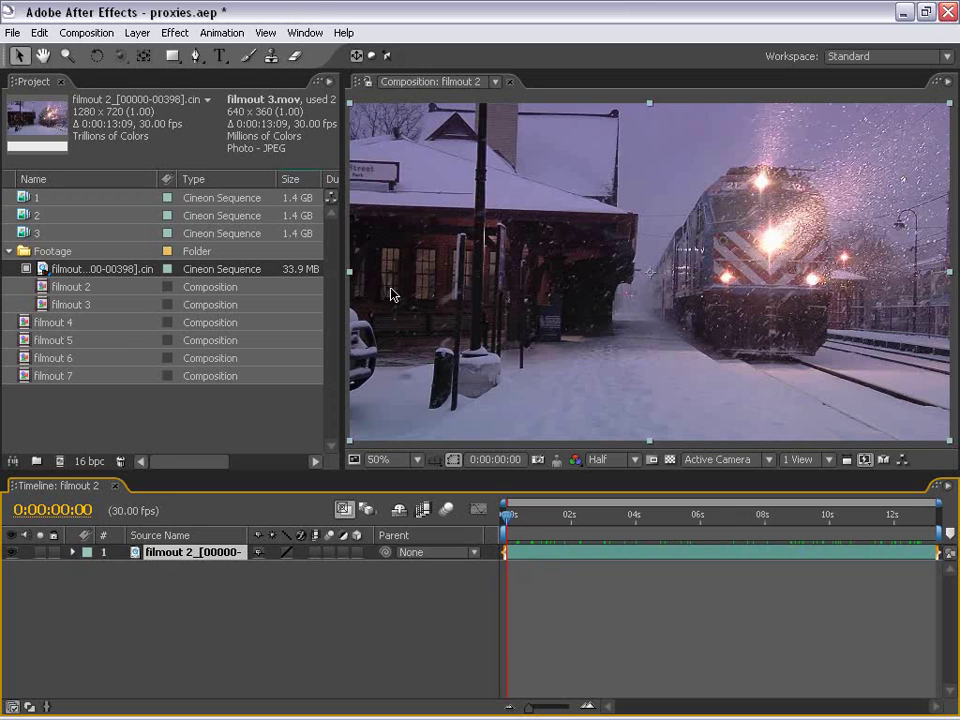
pyautogui.click(303, 36)
pyautogui.click(849, 56)
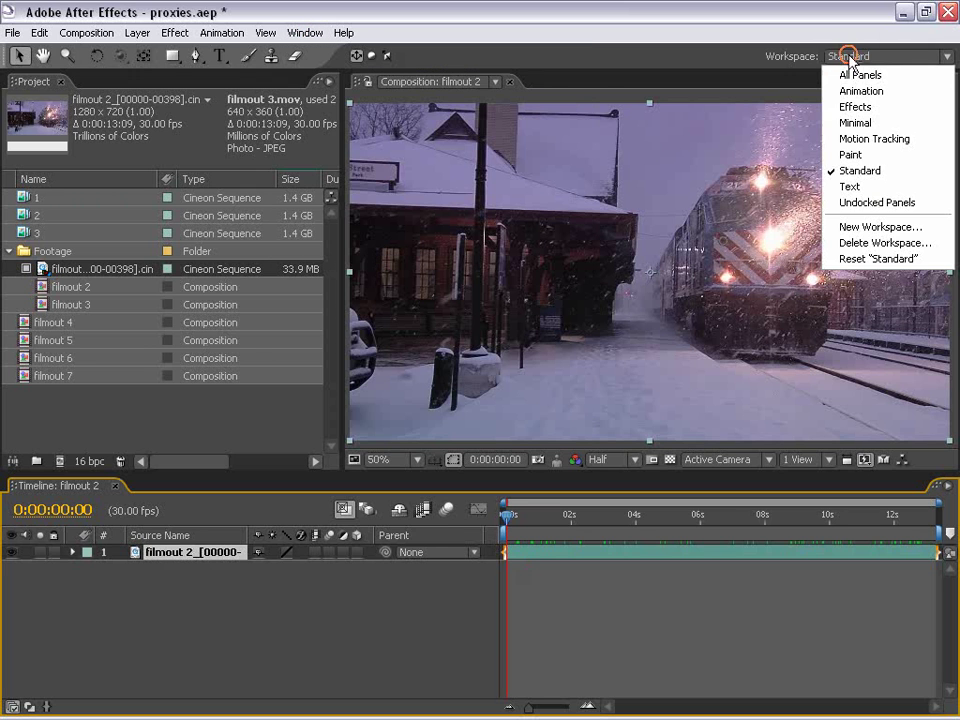
pyautogui.click(869, 140)
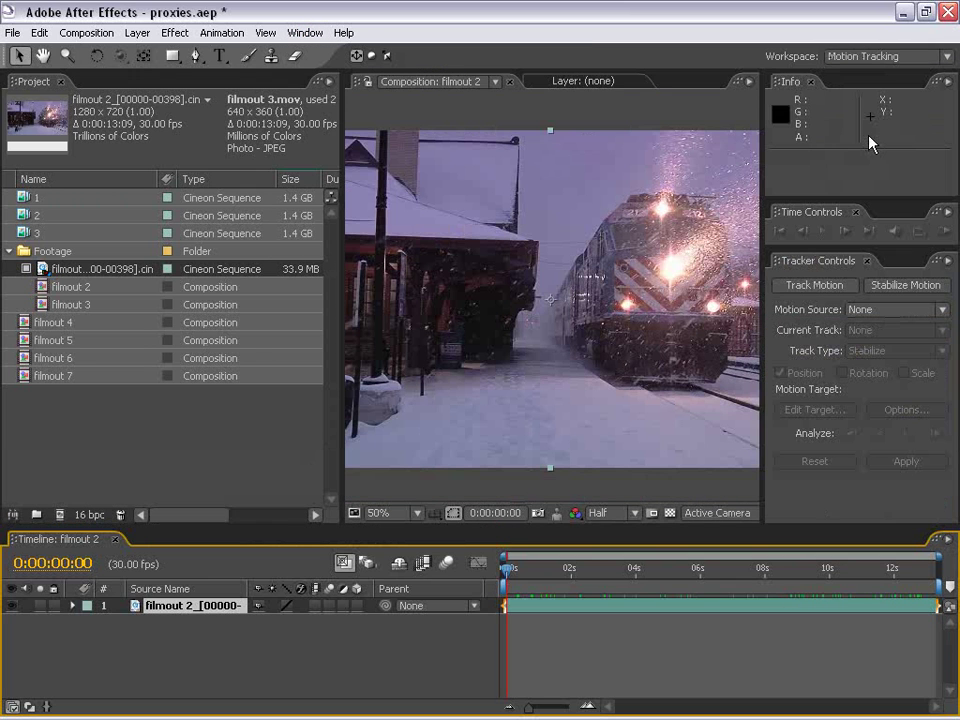
pyautogui.click(814, 285)
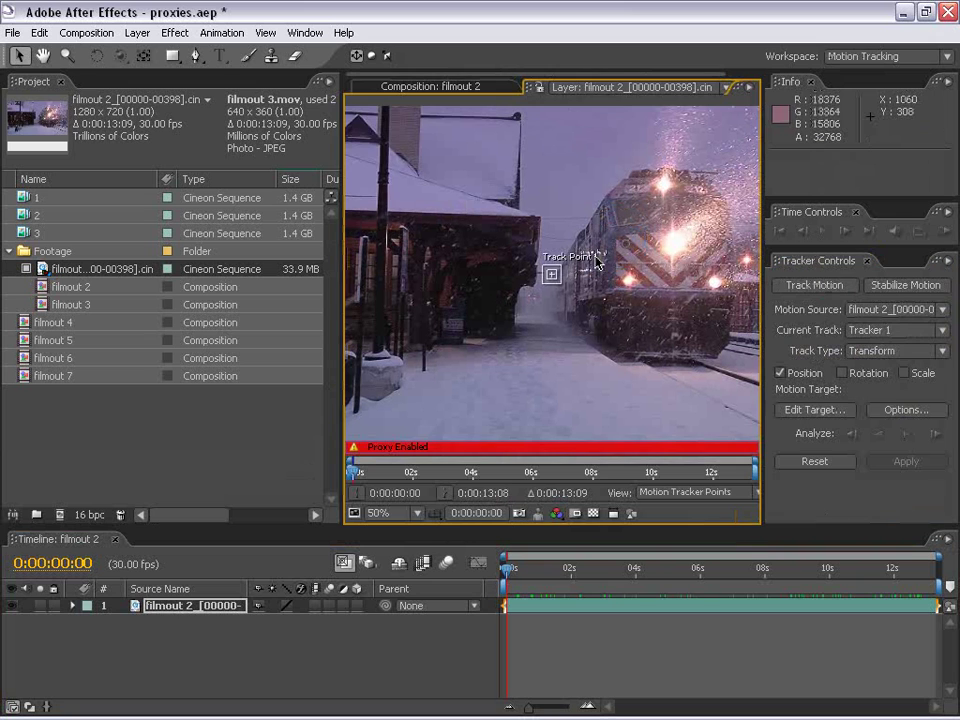
# Step: Place Track Point 1 on the train's front with the proxy off and analyse forward briefly
pyautogui.click(546, 283)
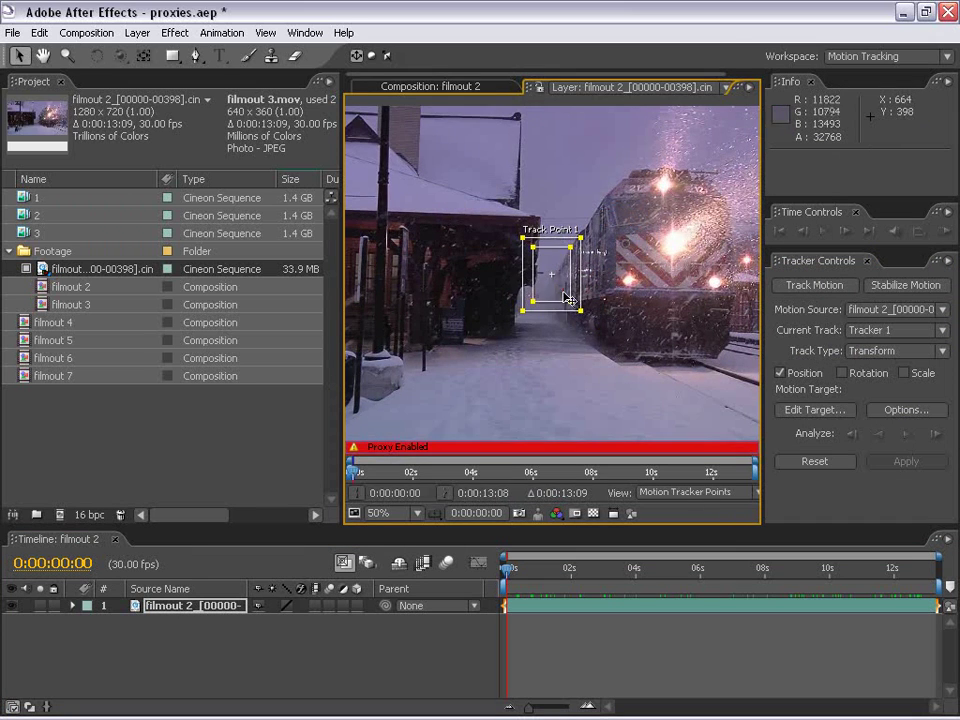
pyautogui.moveTo(567, 298); pyautogui.dragTo(582, 277)
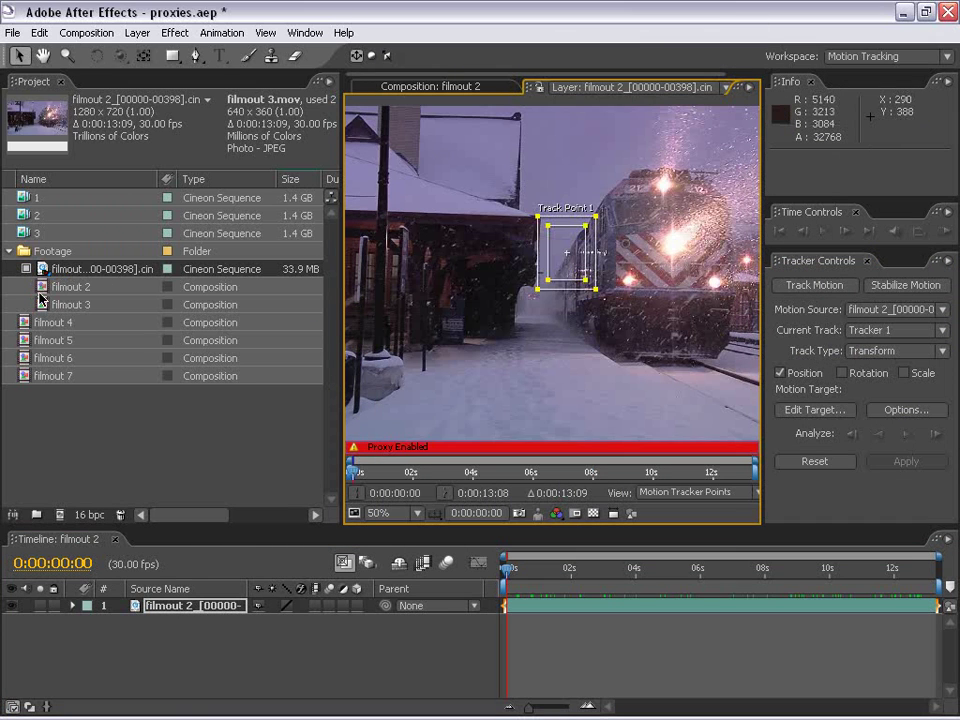
pyautogui.click(26, 269)
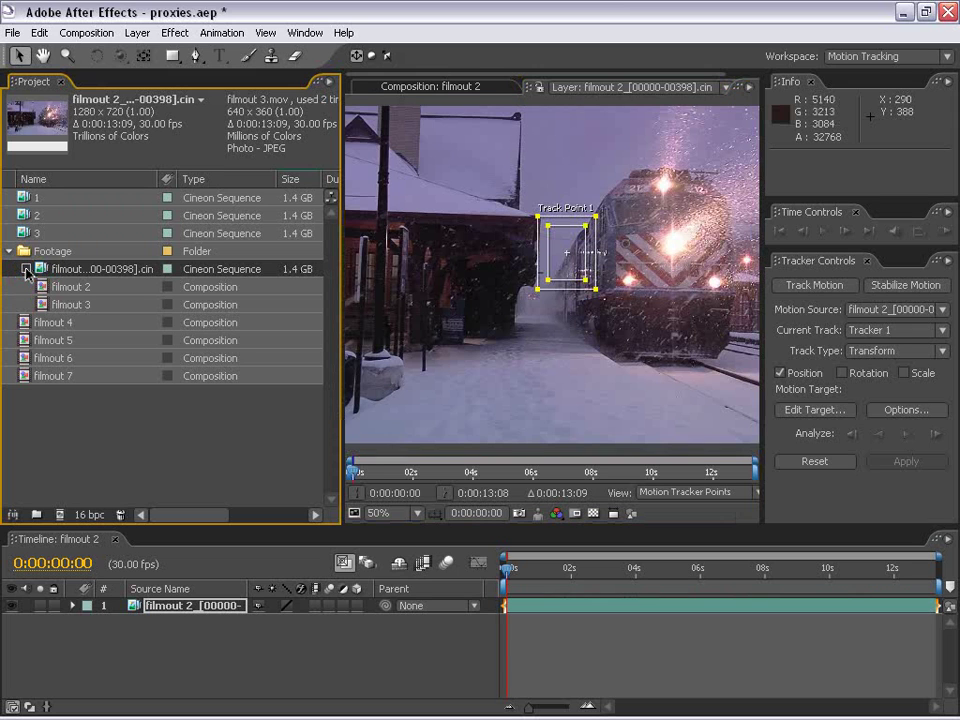
pyautogui.moveTo(580, 264); pyautogui.dragTo(583, 275)
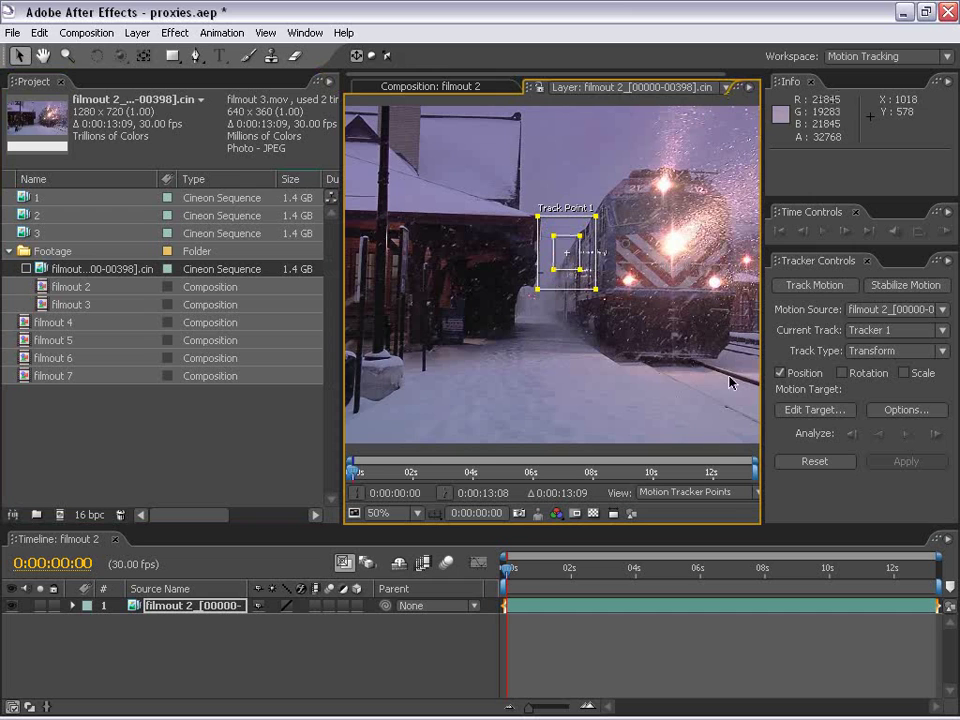
pyautogui.click(907, 433)
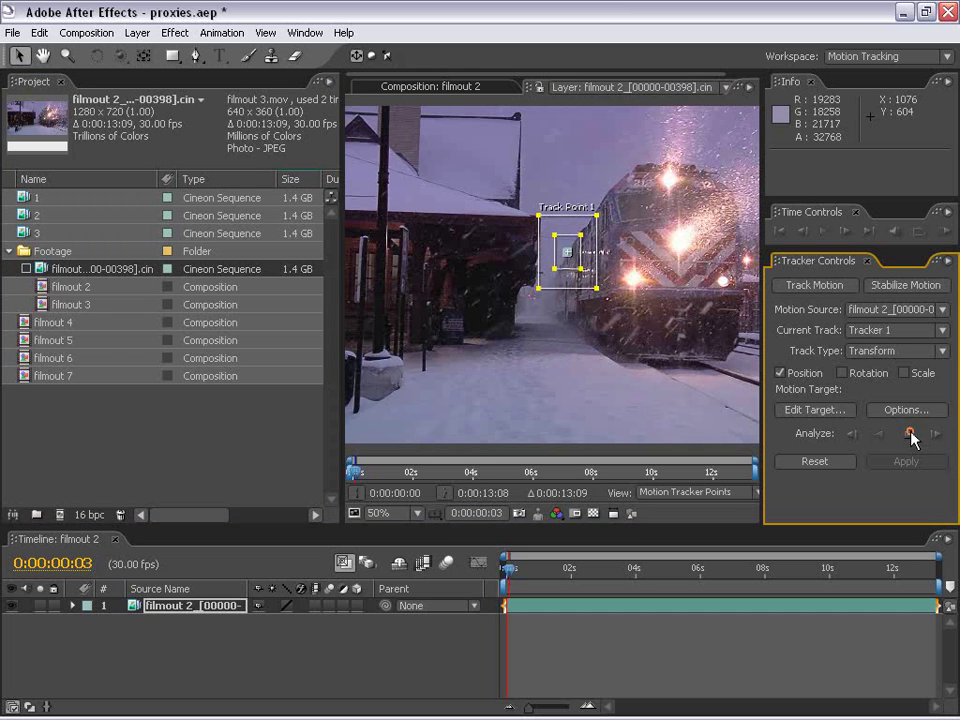
pyautogui.click(910, 434)
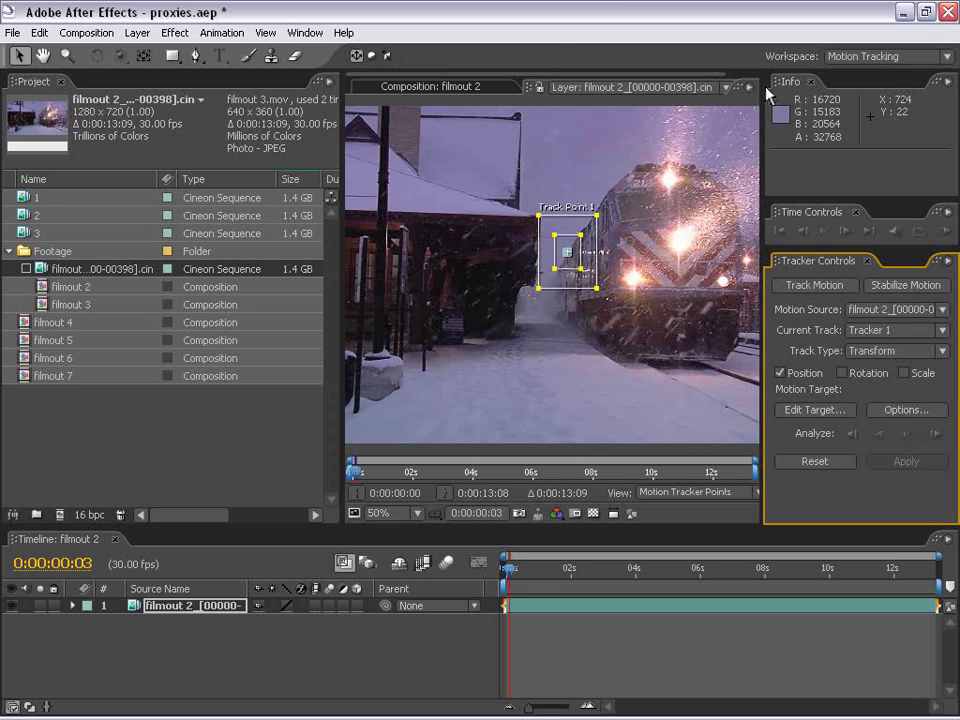
# Step: Close the Layer panel to return to the composition and switch to the Standard workspace
pyautogui.moveTo(763, 85); pyautogui.dragTo(857, 85)
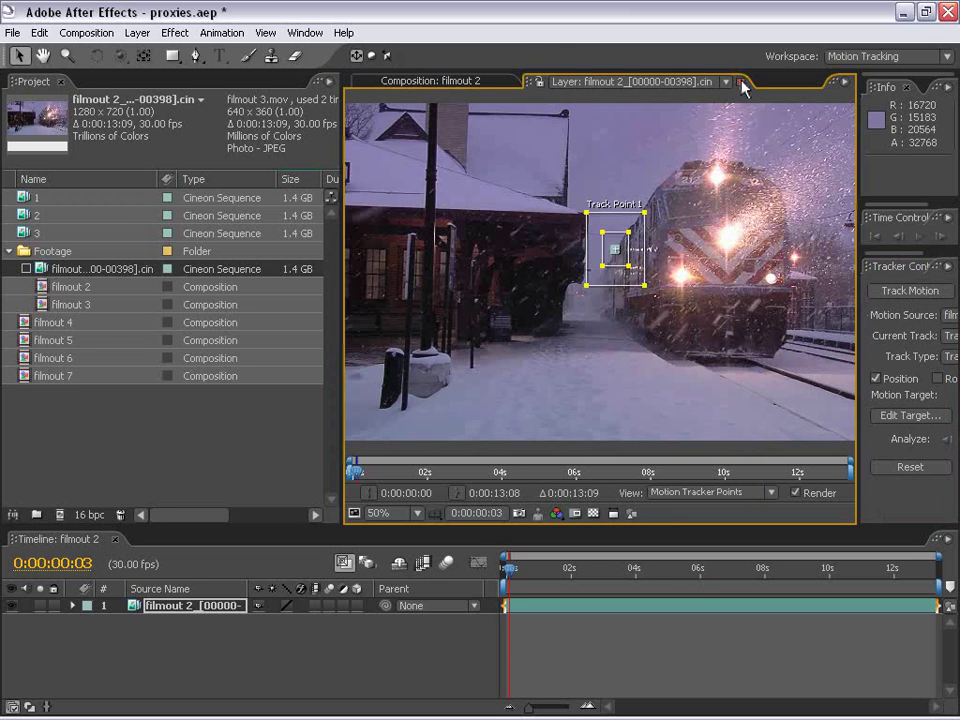
pyautogui.click(728, 82)
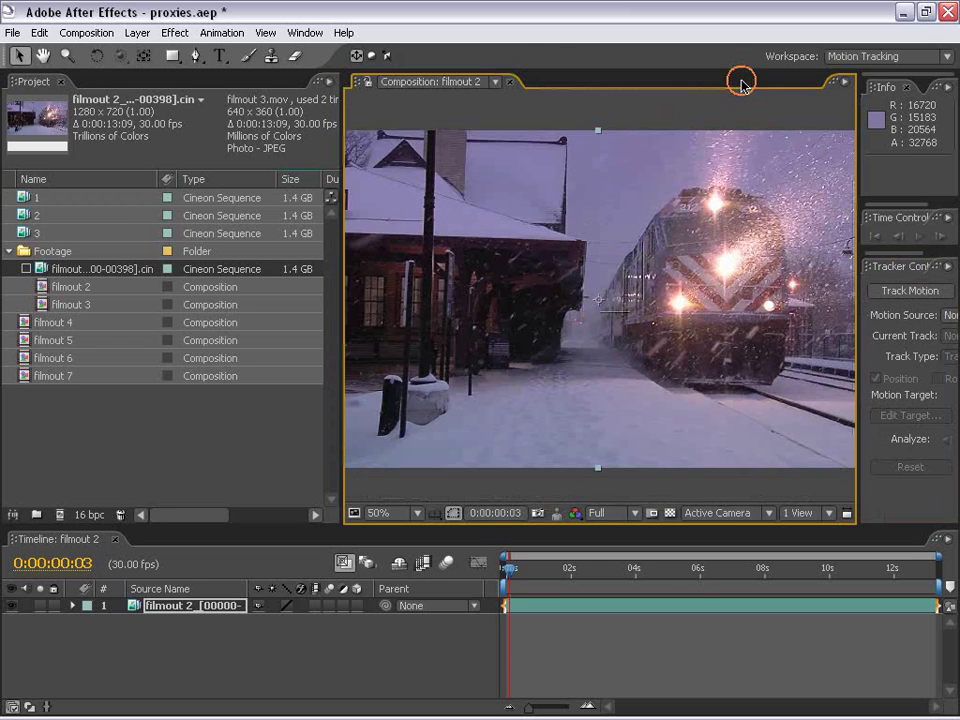
pyautogui.click(605, 513)
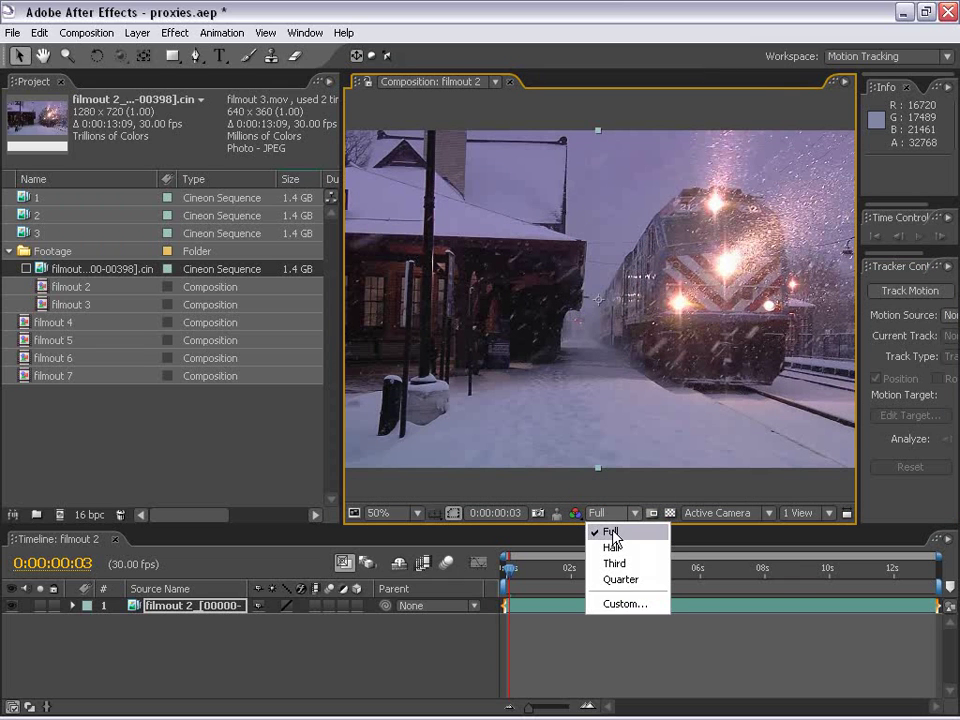
pyautogui.click(608, 532)
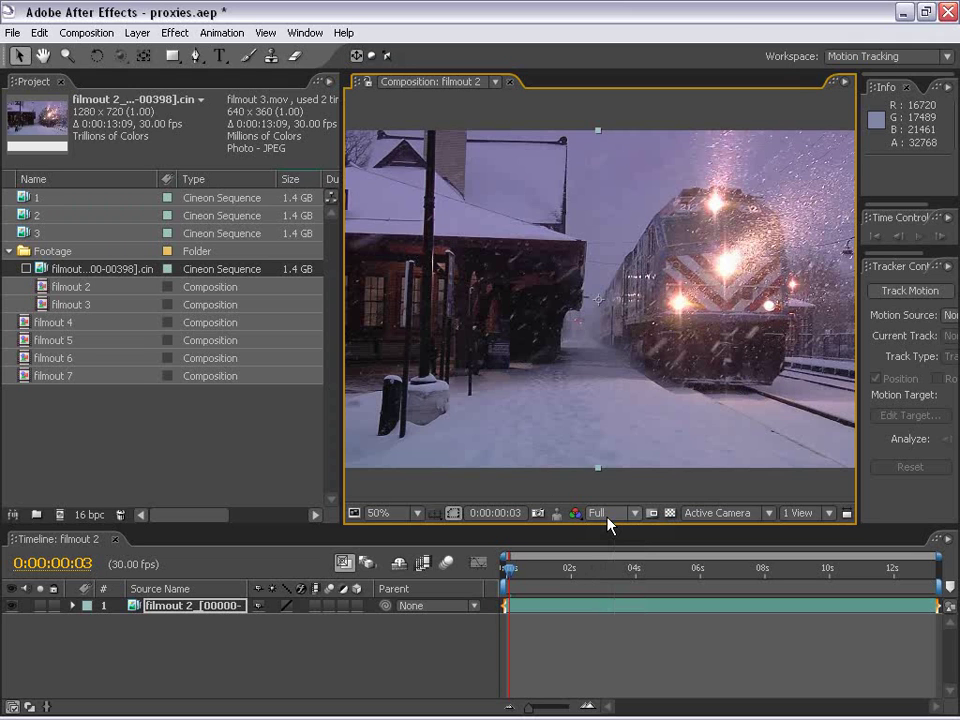
pyautogui.click(880, 56)
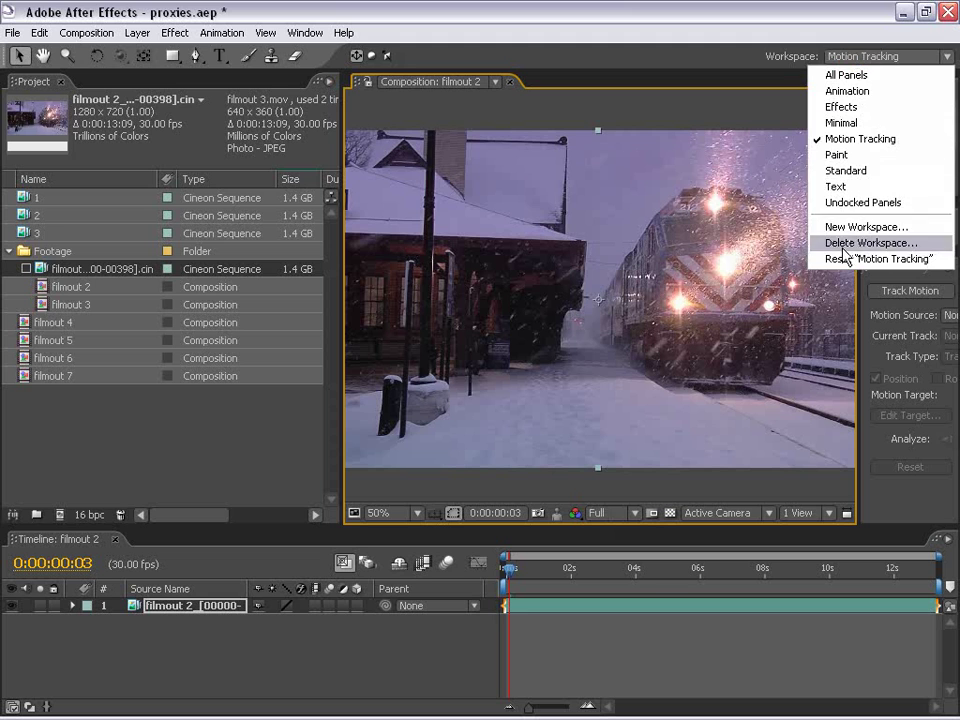
pyautogui.click(835, 171)
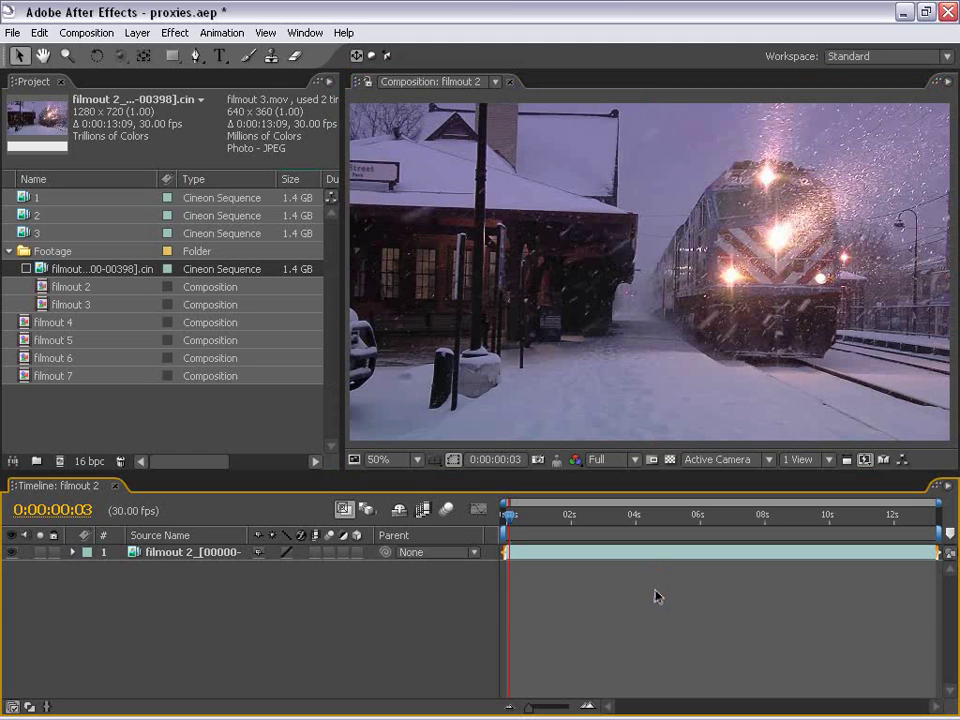
# Step: Re-enable the footage proxy and set the filmout 2 comp viewer to Half resolution
pyautogui.click(26, 269)
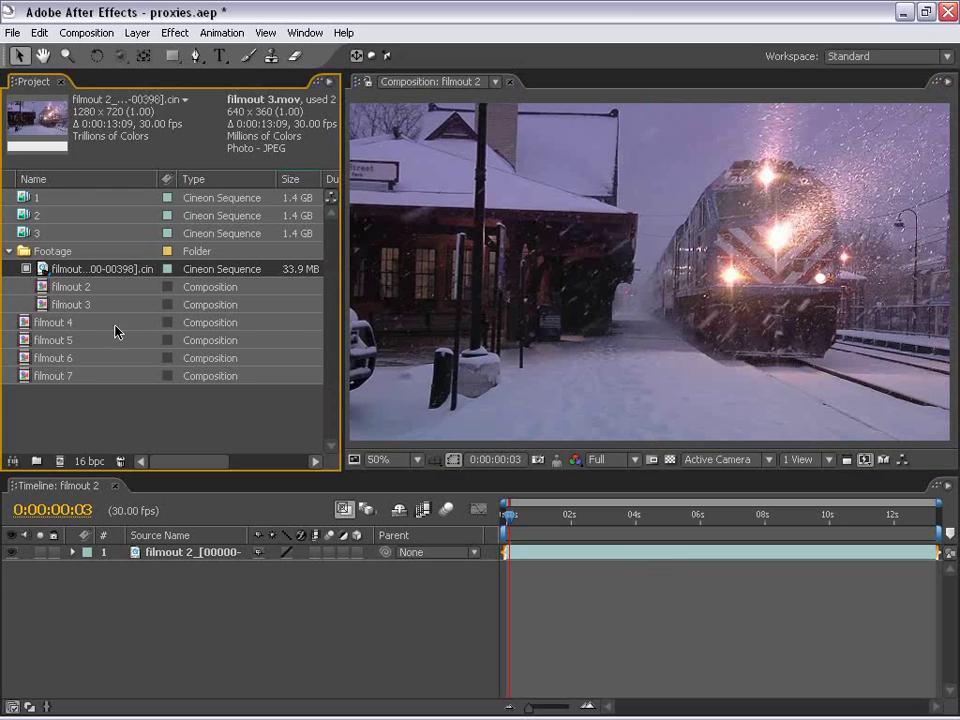
pyautogui.click(634, 596)
pyautogui.moveTo(508, 514)
pyautogui.mouseDown()
pyautogui.moveTo(779, 521)
pyautogui.moveTo(671, 518)
pyautogui.mouseUp()
pyautogui.click(598, 459)
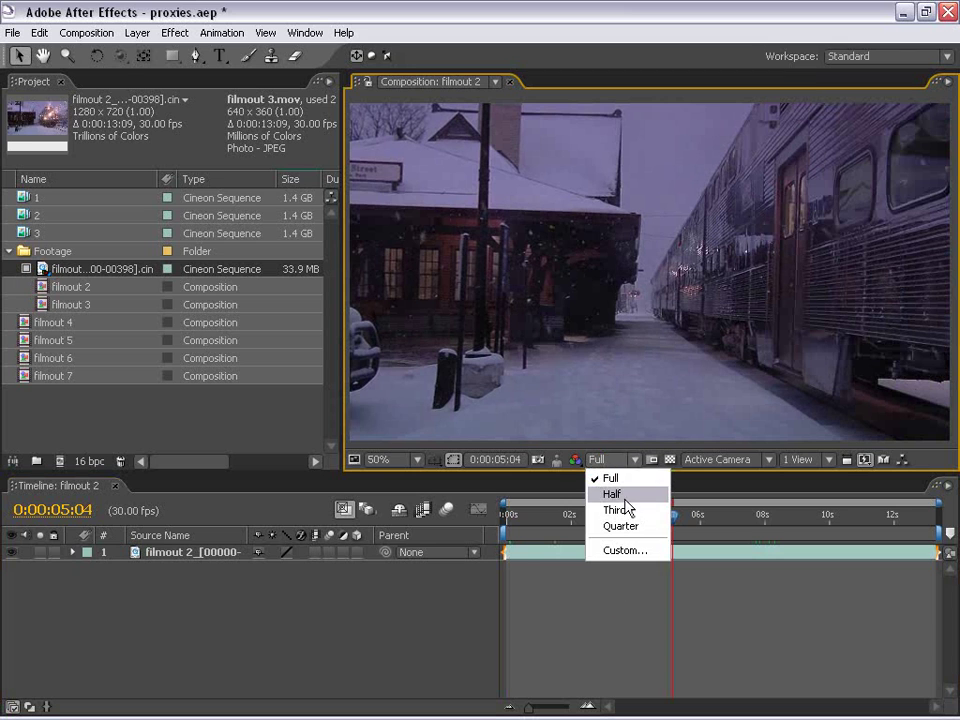
pyautogui.click(625, 498)
pyautogui.moveTo(709, 520)
pyautogui.mouseDown()
pyautogui.moveTo(779, 530)
pyautogui.moveTo(881, 518)
pyautogui.moveTo(500, 522)
pyautogui.moveTo(481, 535)
pyautogui.mouseUp()
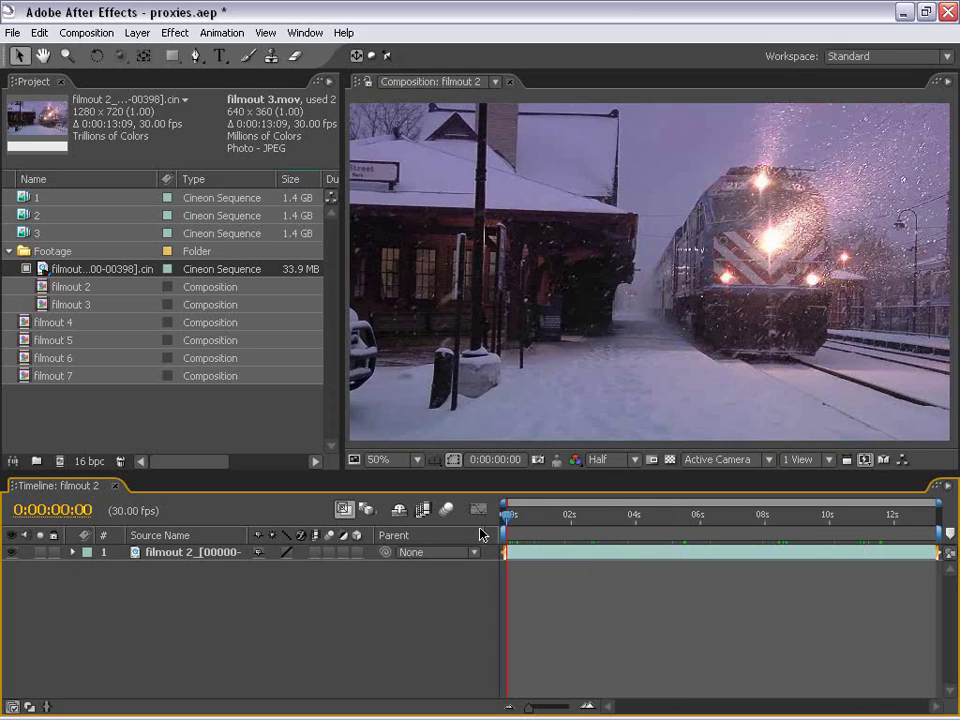
# Step: Show the Time Controls panel and set RAM Preview resolution to Half, then back to Auto
pyautogui.click(305, 33)
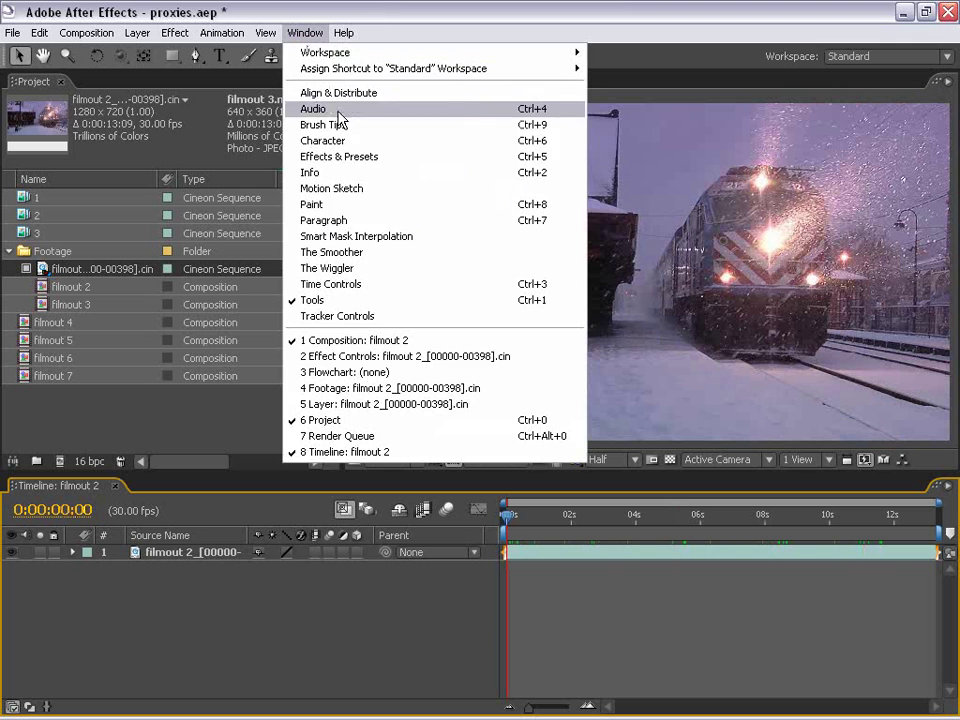
pyautogui.click(330, 284)
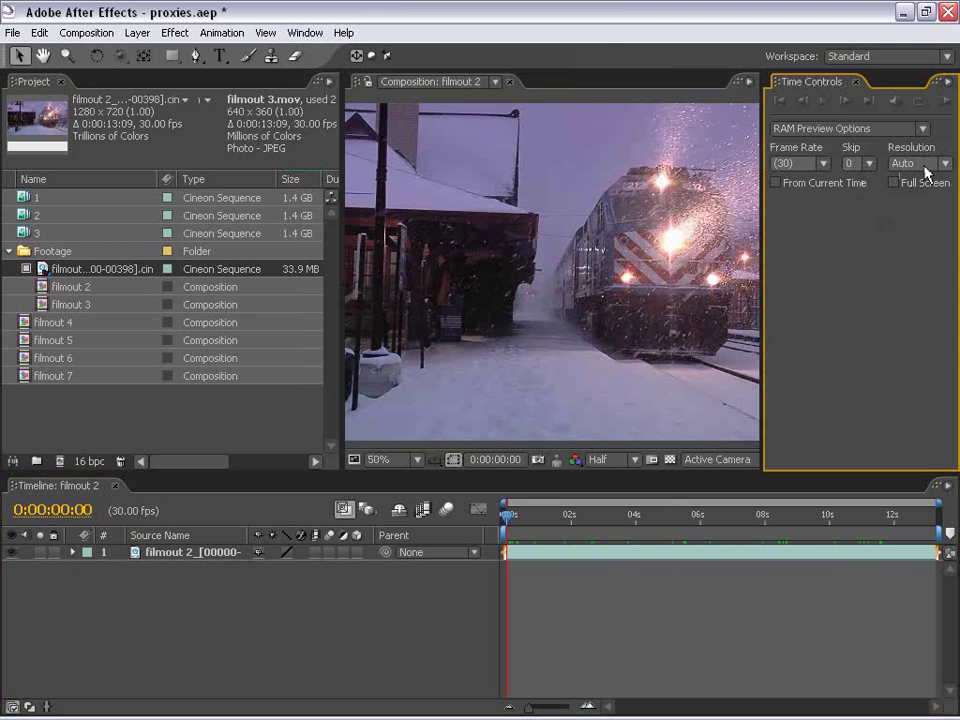
pyautogui.click(926, 170)
pyautogui.click(897, 220)
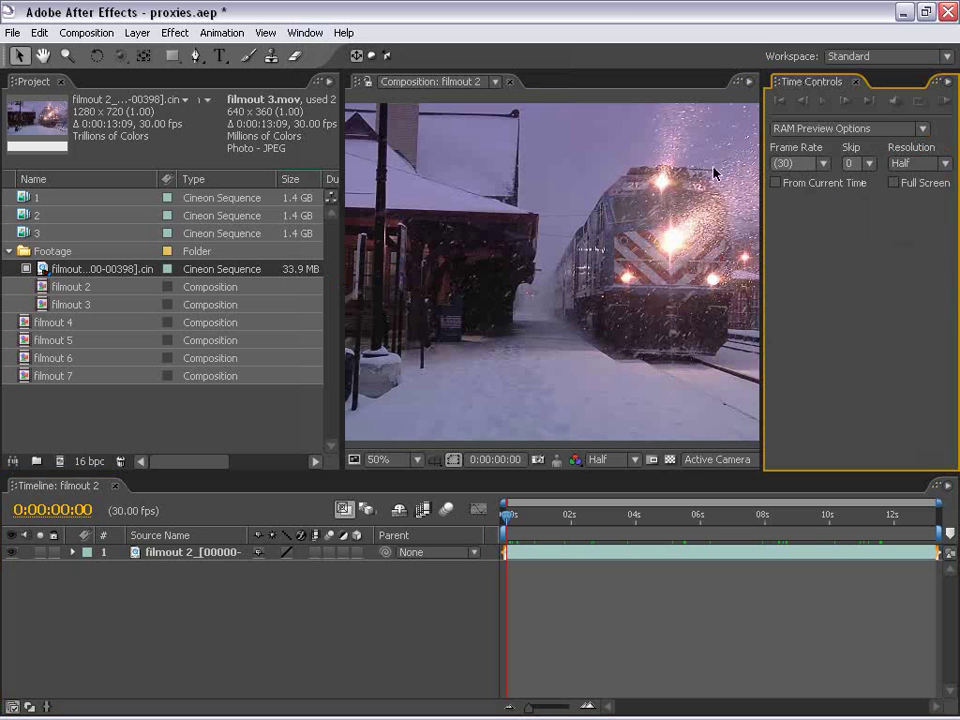
pyautogui.click(918, 163)
pyautogui.click(897, 180)
# Step: Toggle the footage proxy off to compare full-resolution source, then back on to the 33.9 MB proxy
pyautogui.click(440, 268)
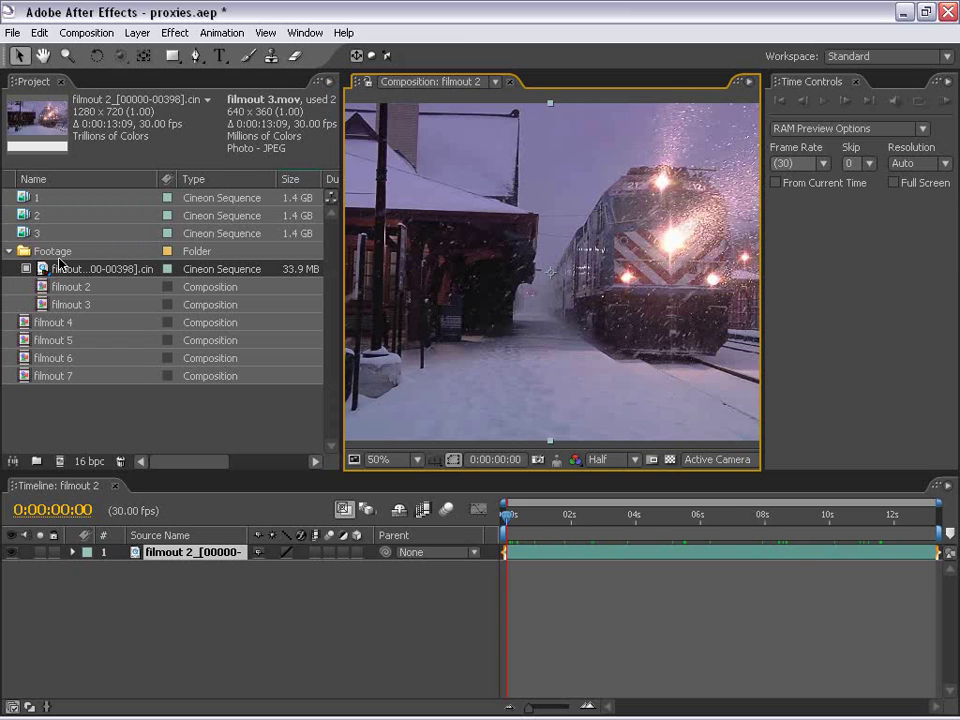
pyautogui.click(26, 269)
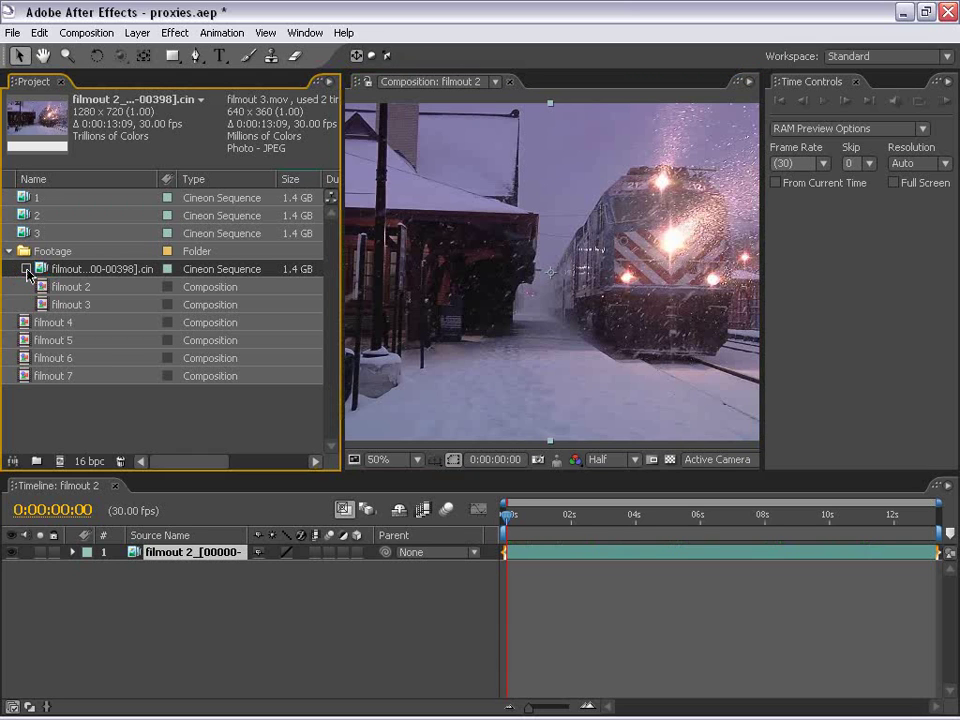
pyautogui.click(26, 269)
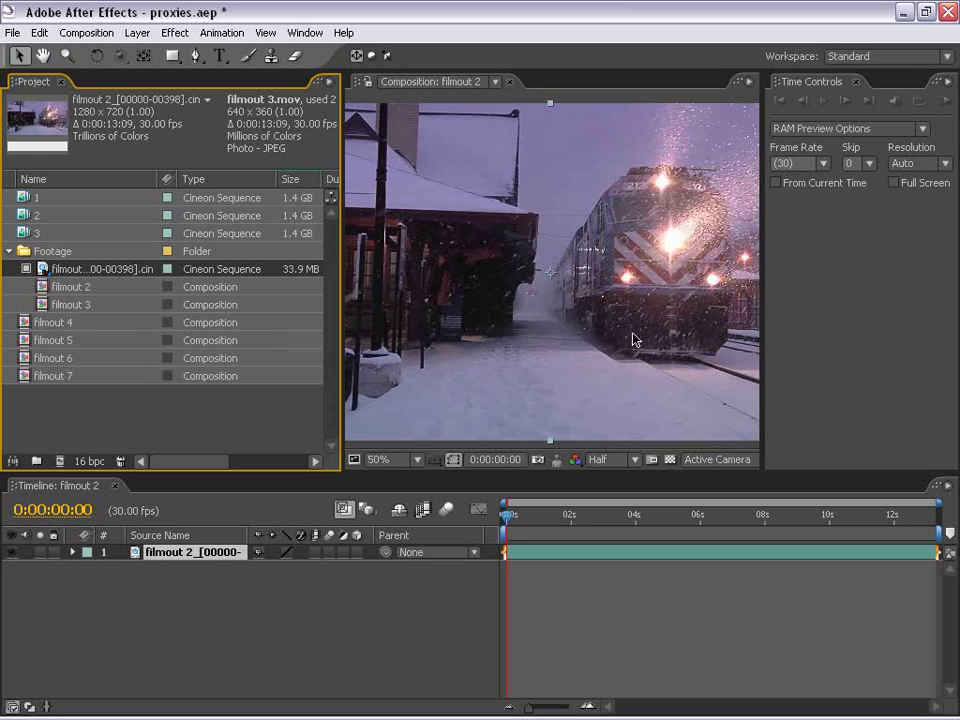
pyautogui.click(484, 210)
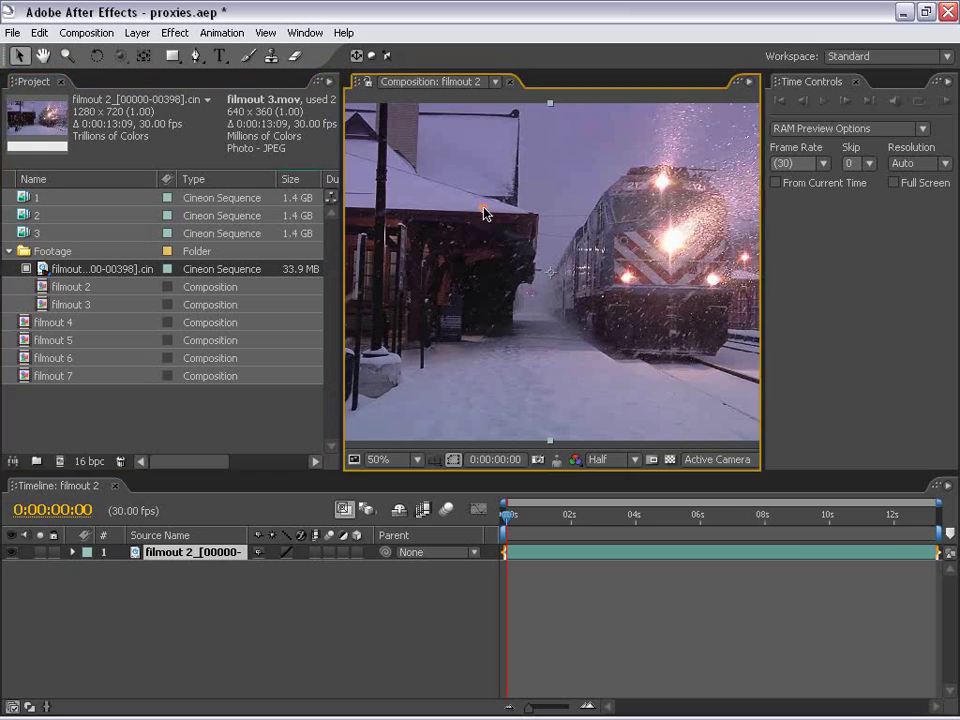
# Step: Queue filmout 2 and verify its Best Settings render uses Use No Proxies, cancelling without changes
pyautogui.click(104, 33)
pyautogui.click(120, 163)
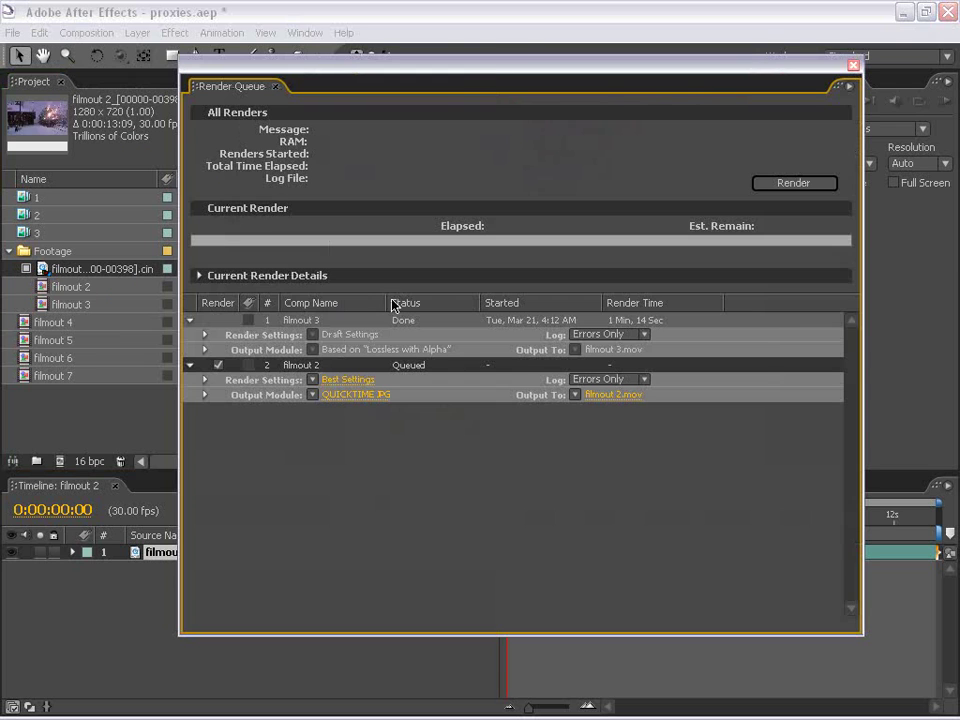
pyautogui.click(347, 380)
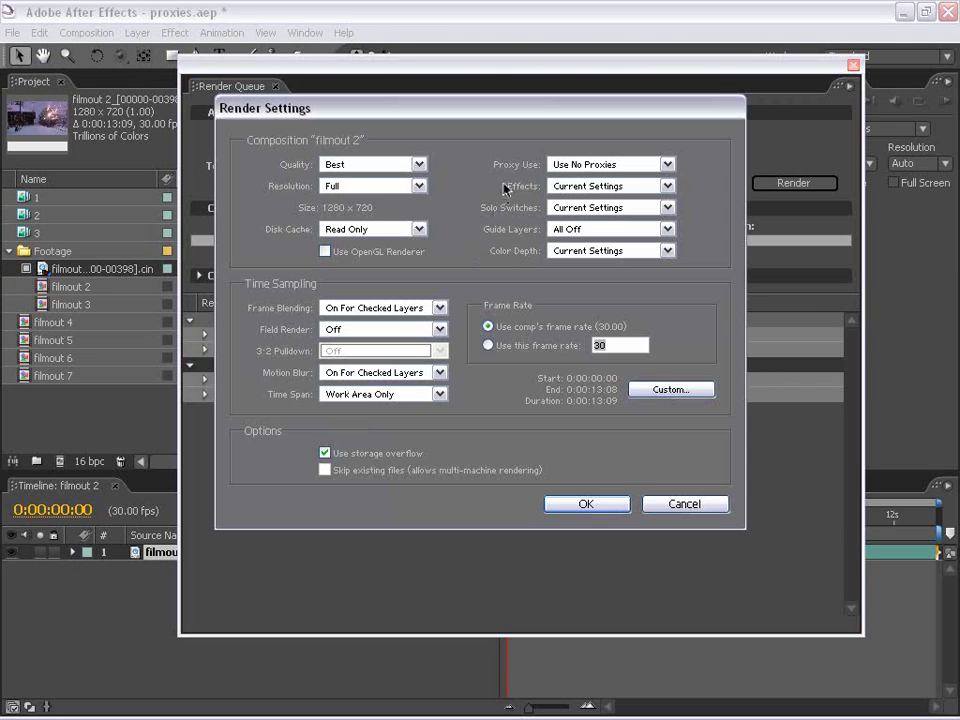
pyautogui.click(578, 165)
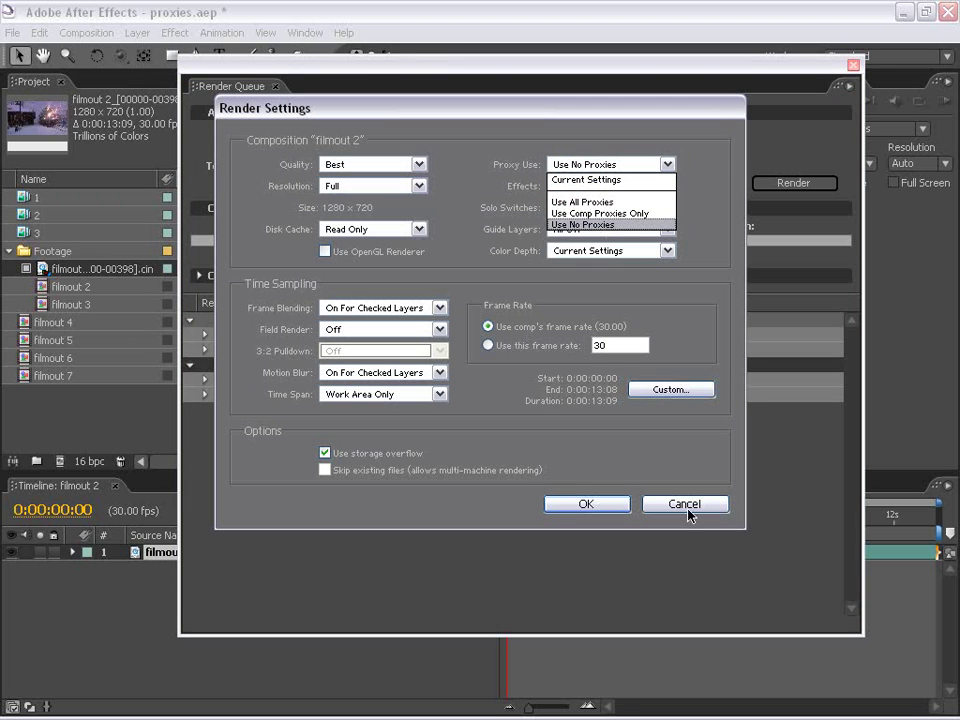
pyautogui.click(619, 326)
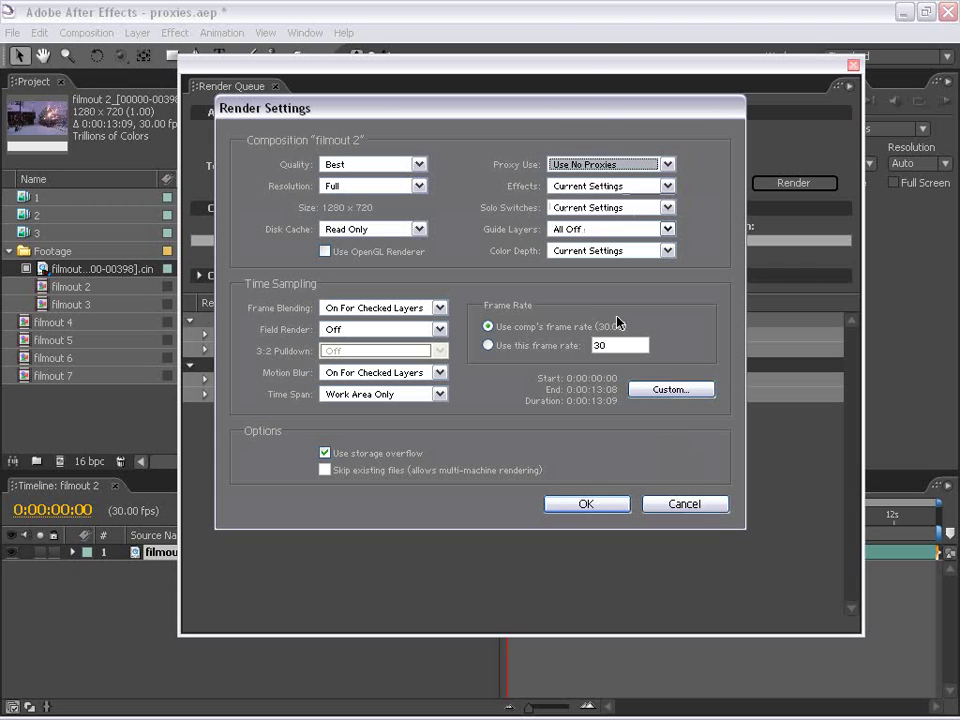
pyautogui.click(675, 503)
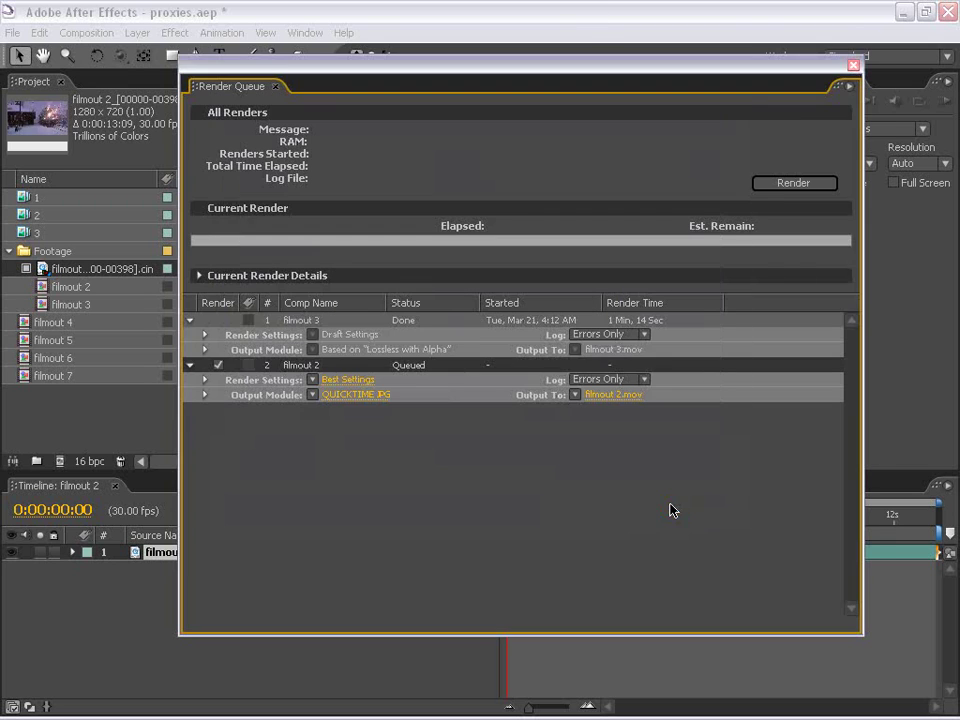